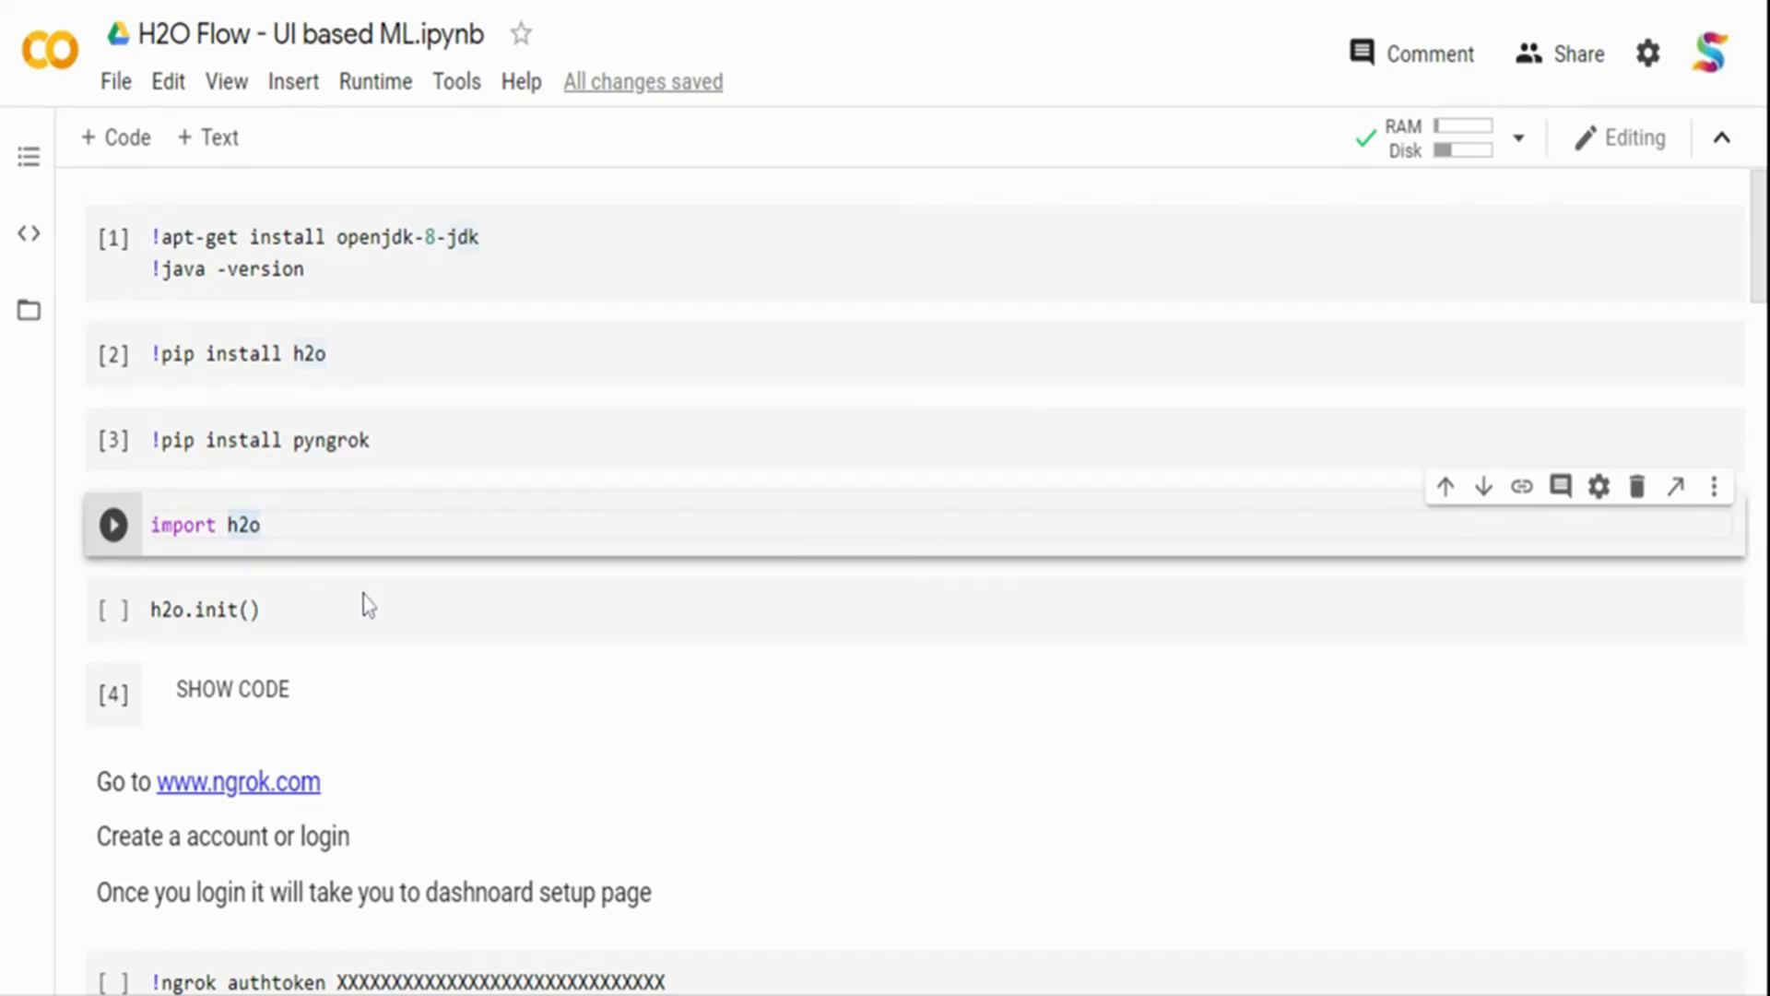
Run the import h2o cell and the h2o.init() cell to start the local H2O server, and review its output
{"action": "left_click", "coordinate": [311, 517]}
{"action": "key", "text": "shift+Return"}
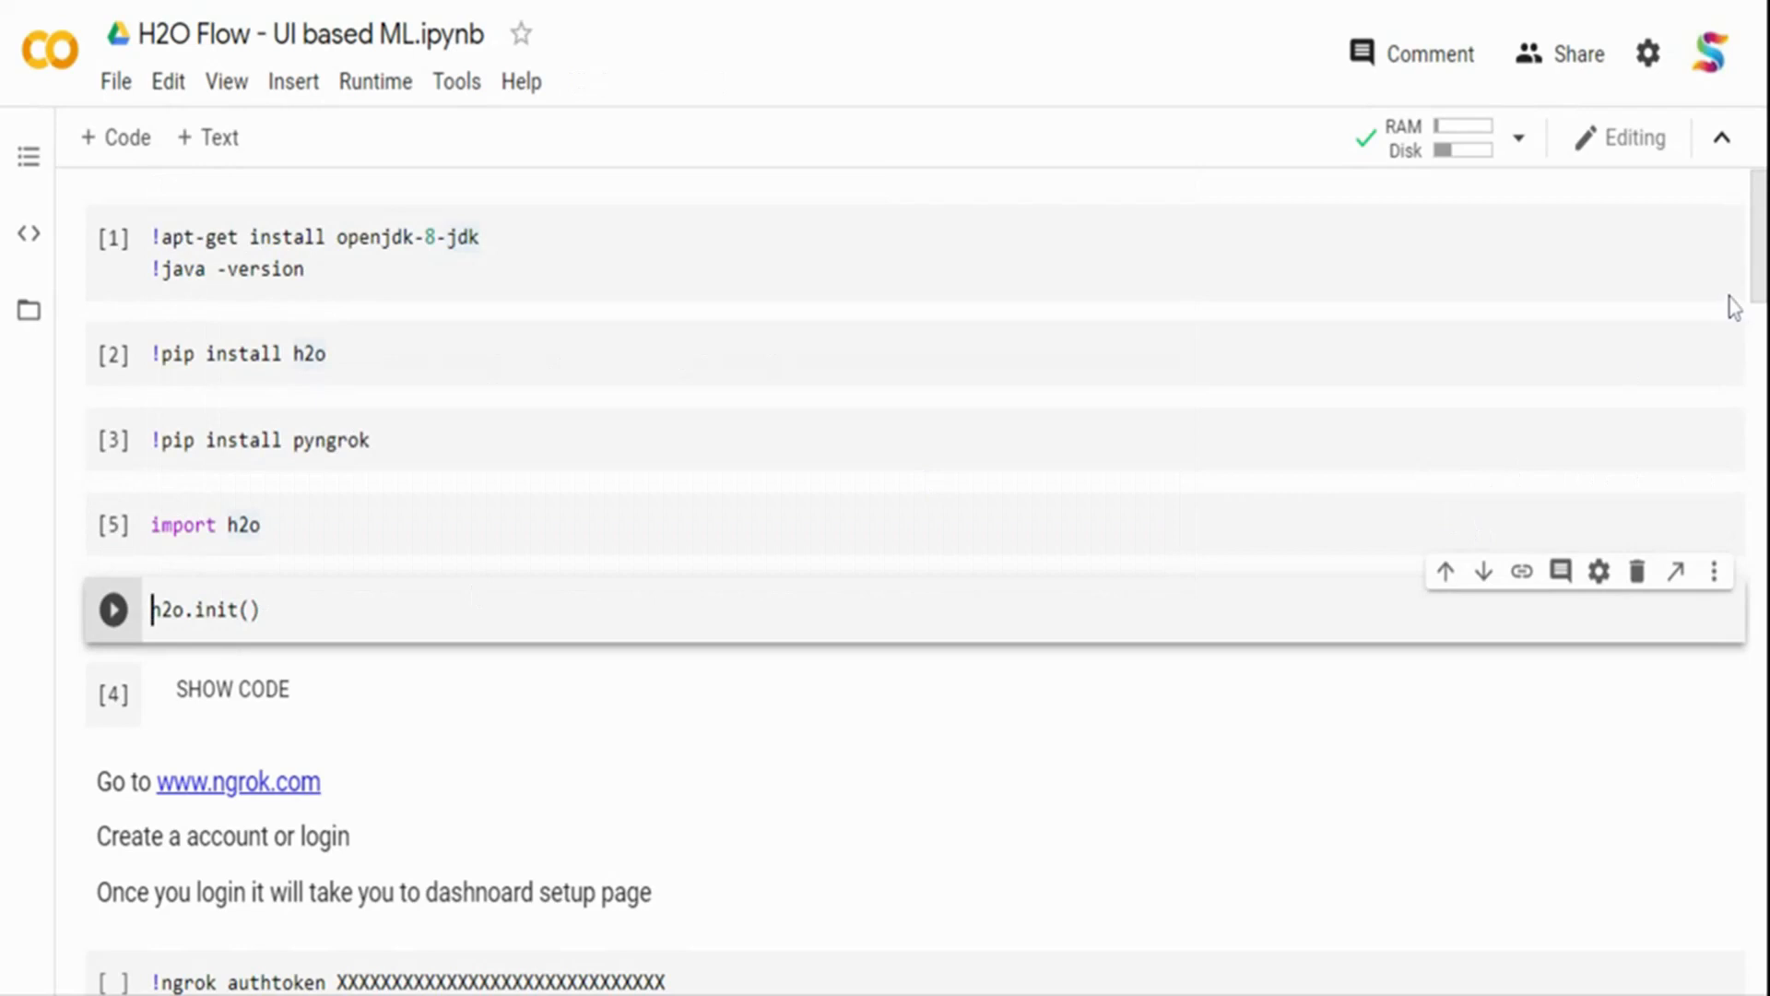
{"action": "scroll", "coordinate": [1762, 274], "scroll_direction": "down", "scroll_amount": 1}
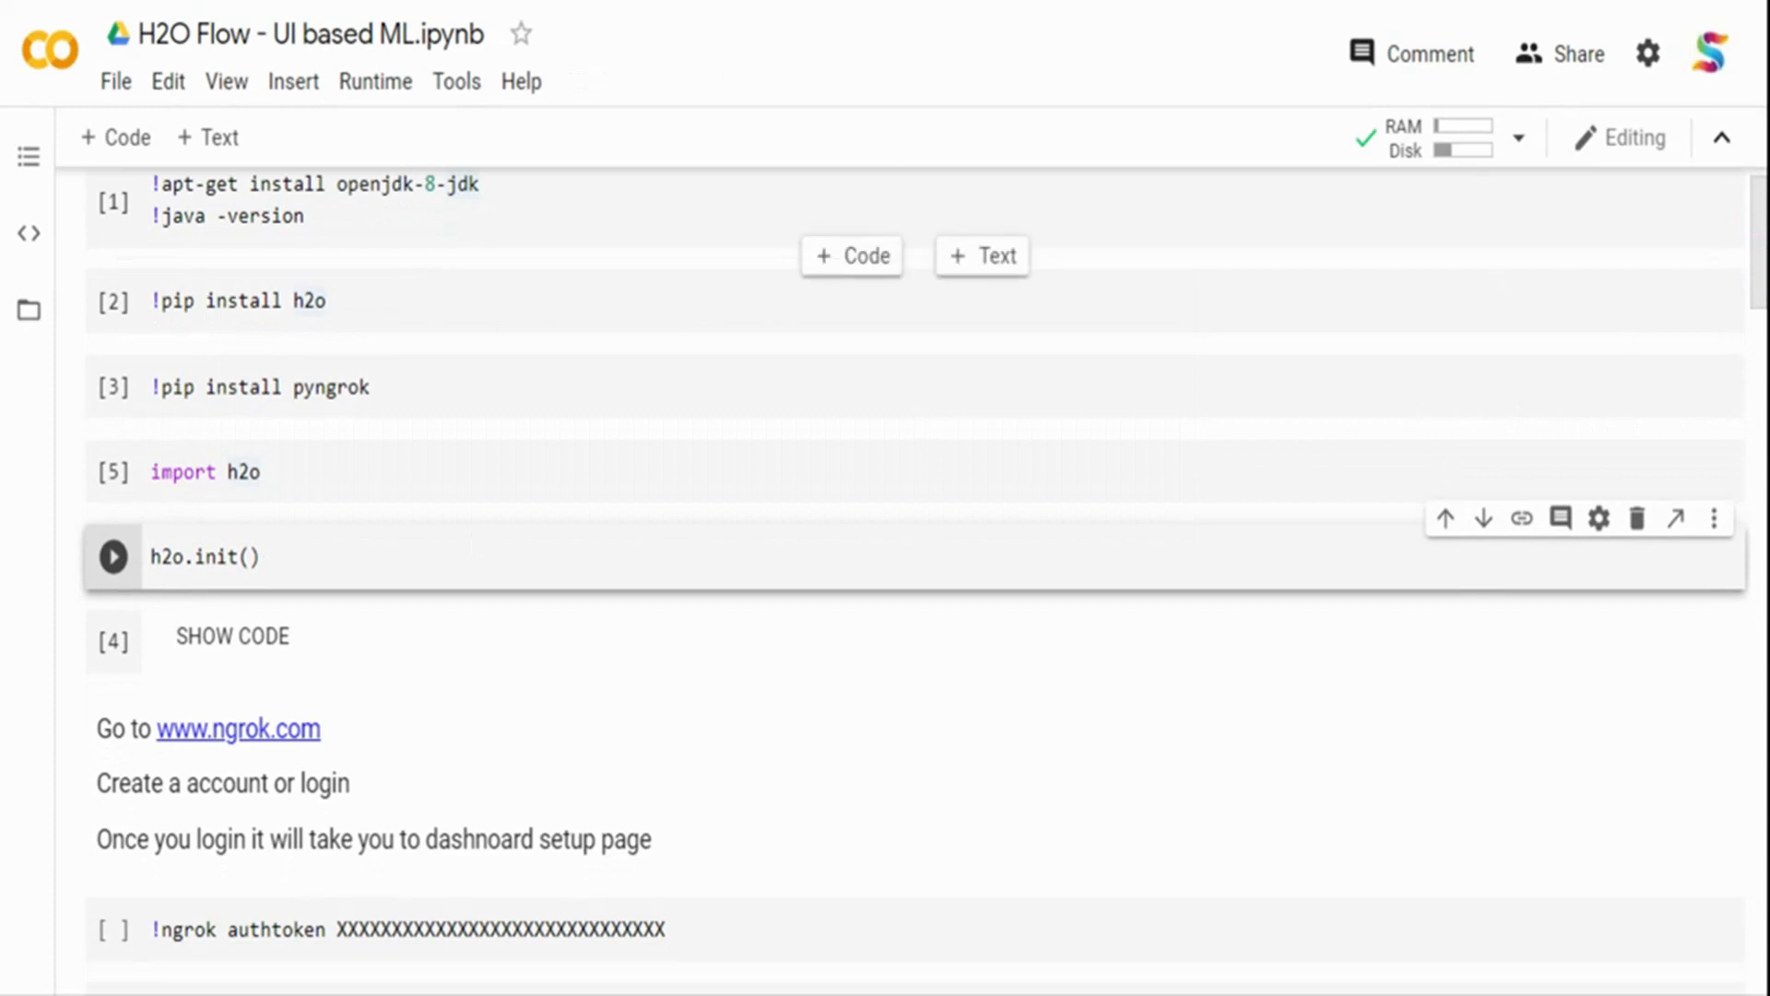
{"action": "left_click", "coordinate": [450, 566]}
{"action": "key", "text": "shift+Return"}
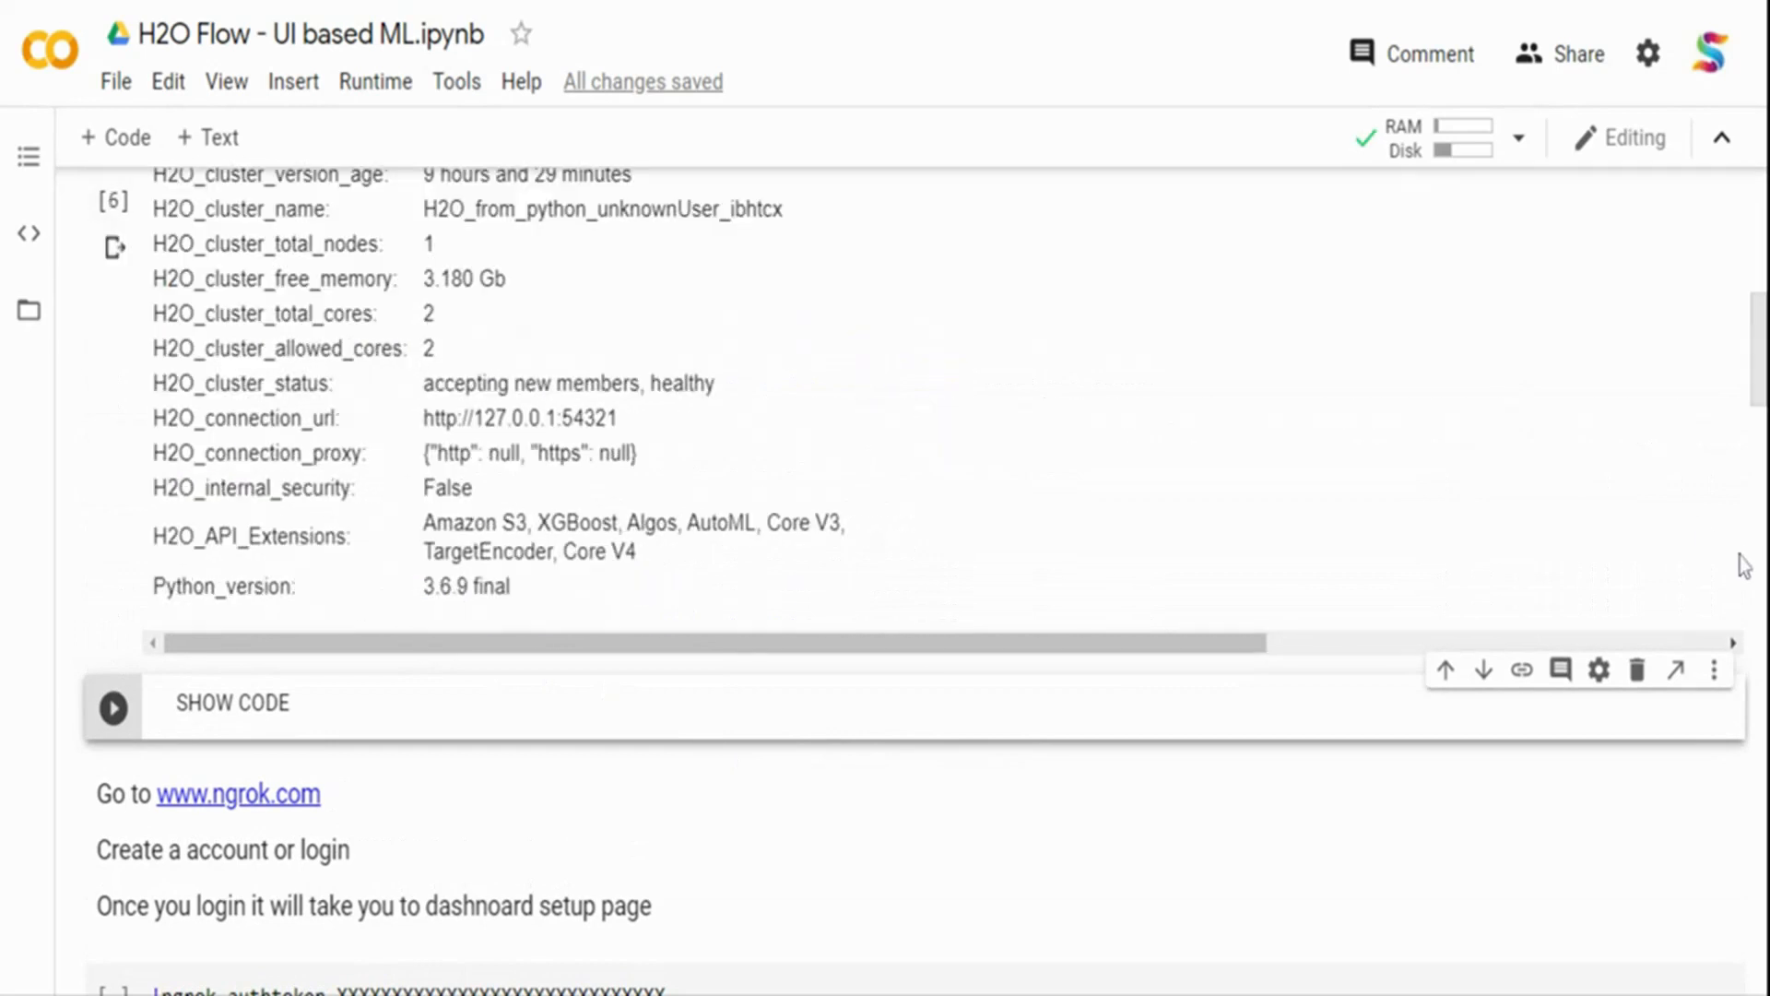
{"action": "scroll", "coordinate": [922, 581], "scroll_direction": "up", "scroll_amount": 5}
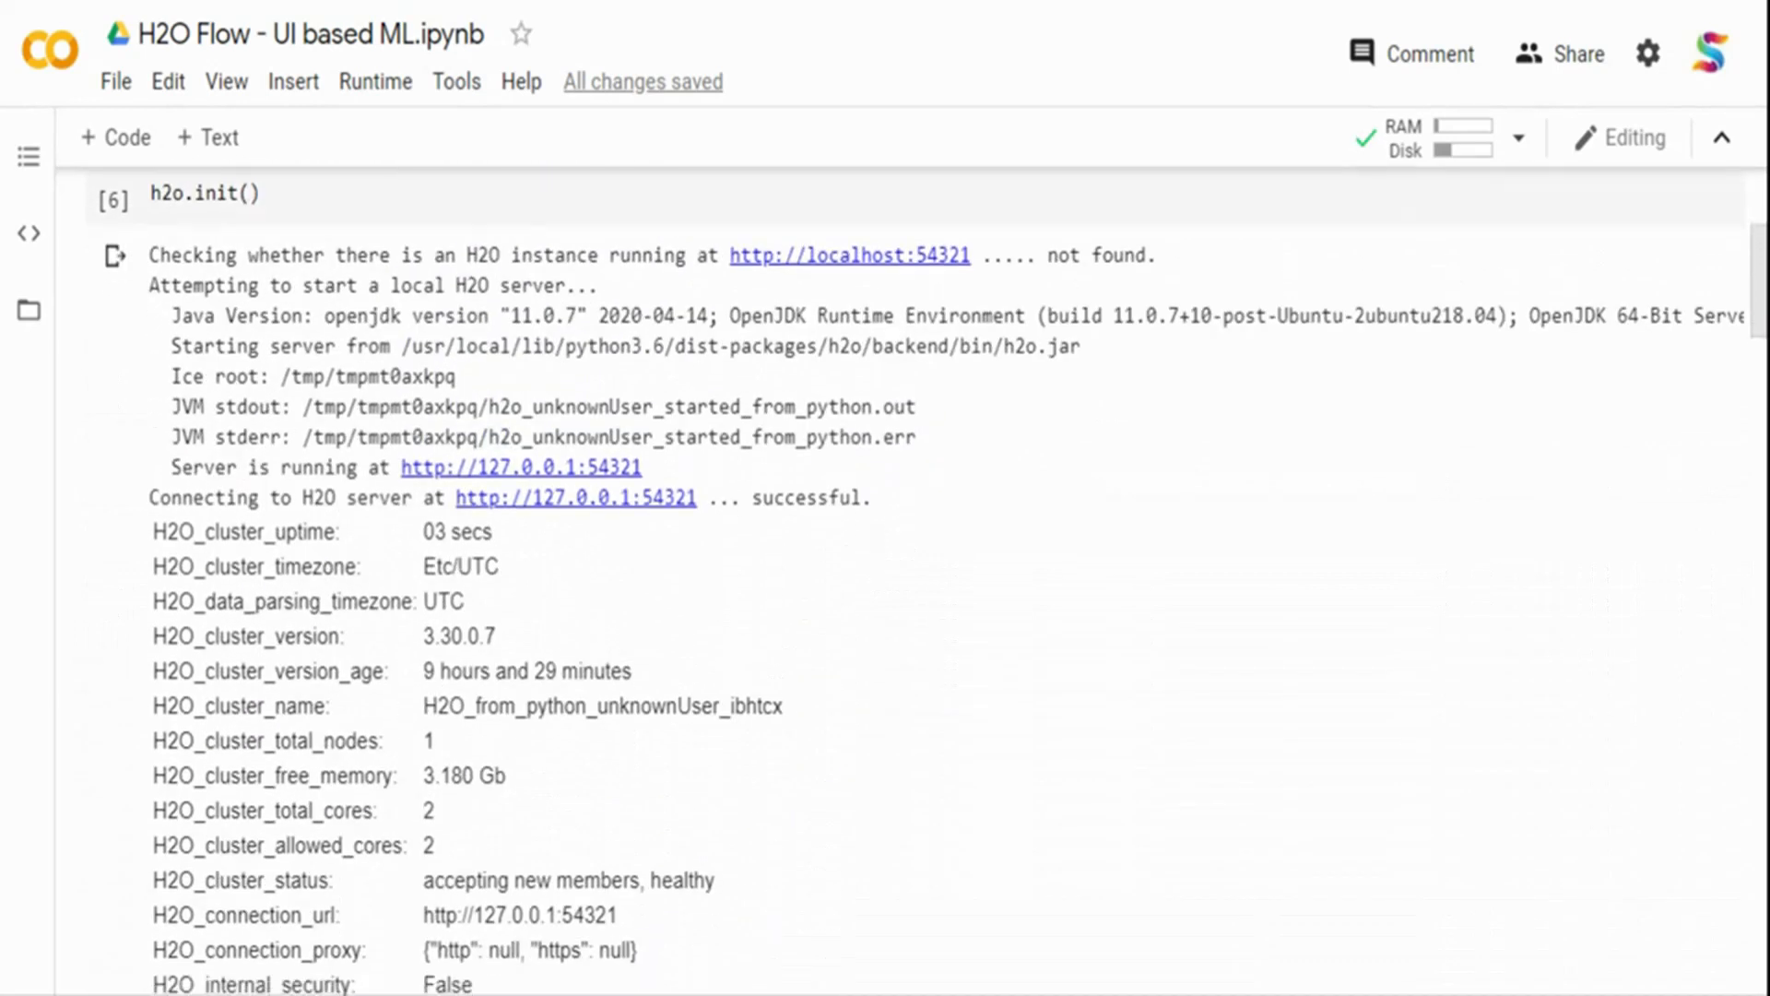
{"action": "scroll", "coordinate": [922, 581], "scroll_direction": "down", "scroll_amount": 1}
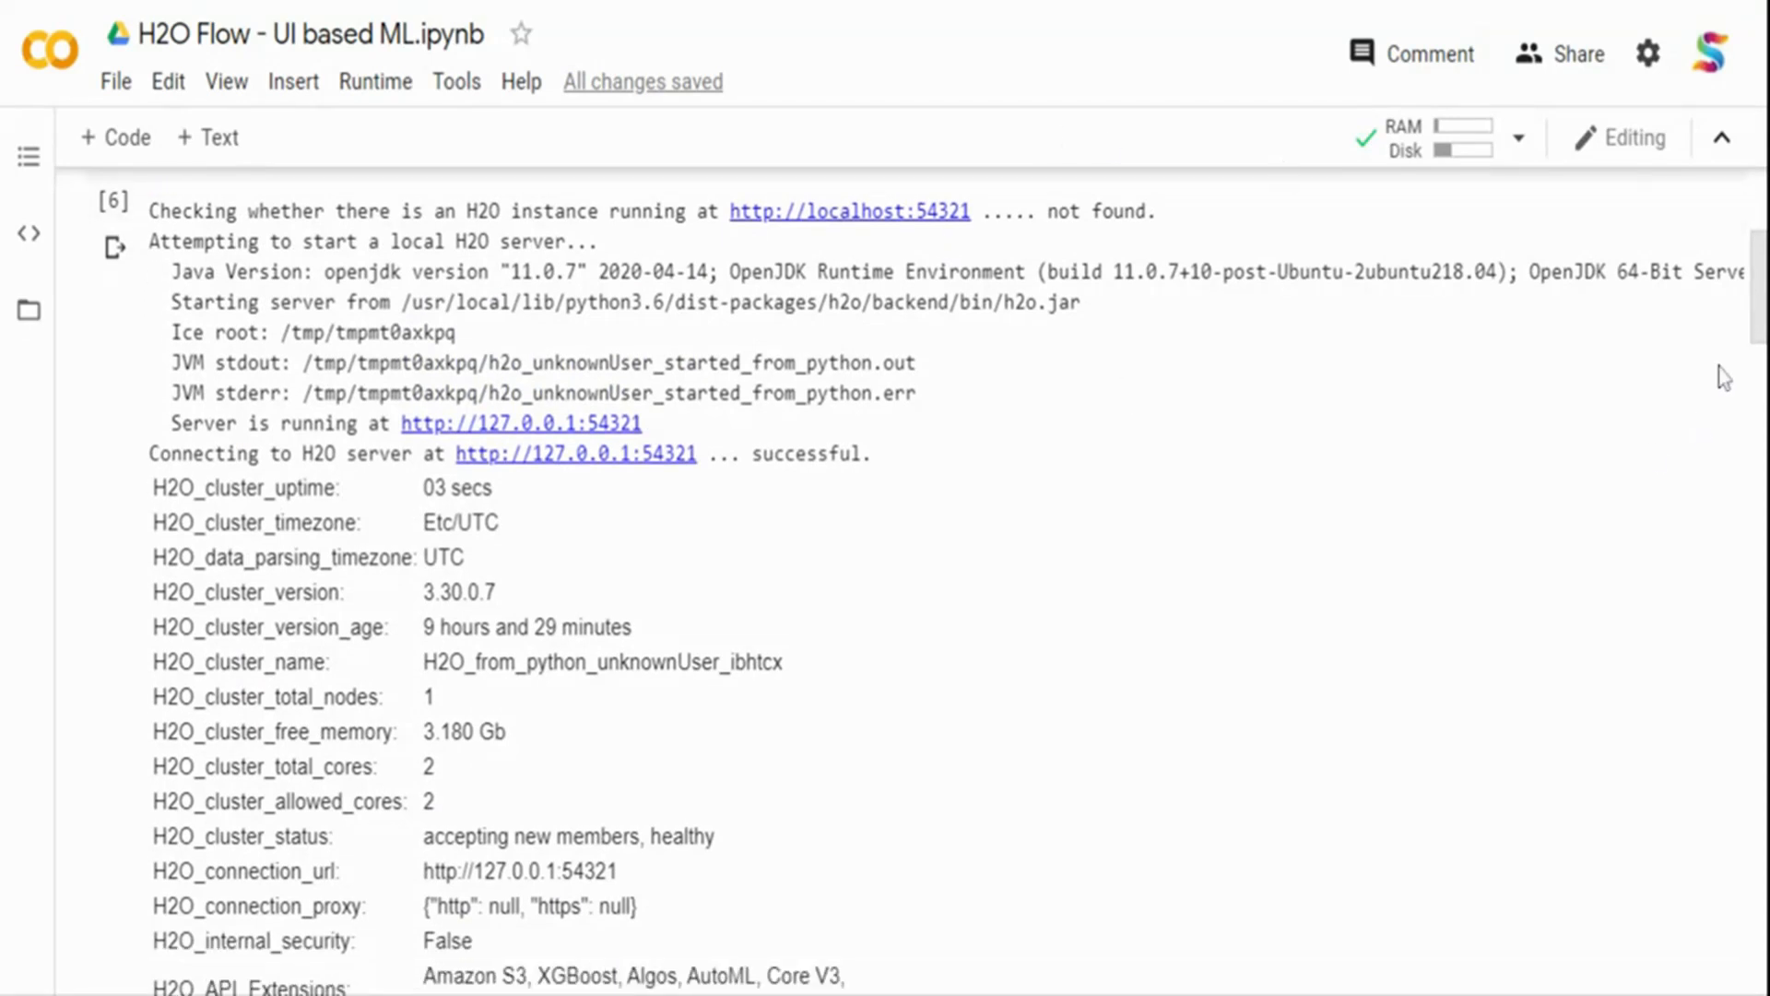
Run the cell that imports ngrok from pyngrok and connects a tunnel to port 54321
{"action": "left_click_drag", "start_coordinate": [1761, 302], "coordinate": [1761, 435]}
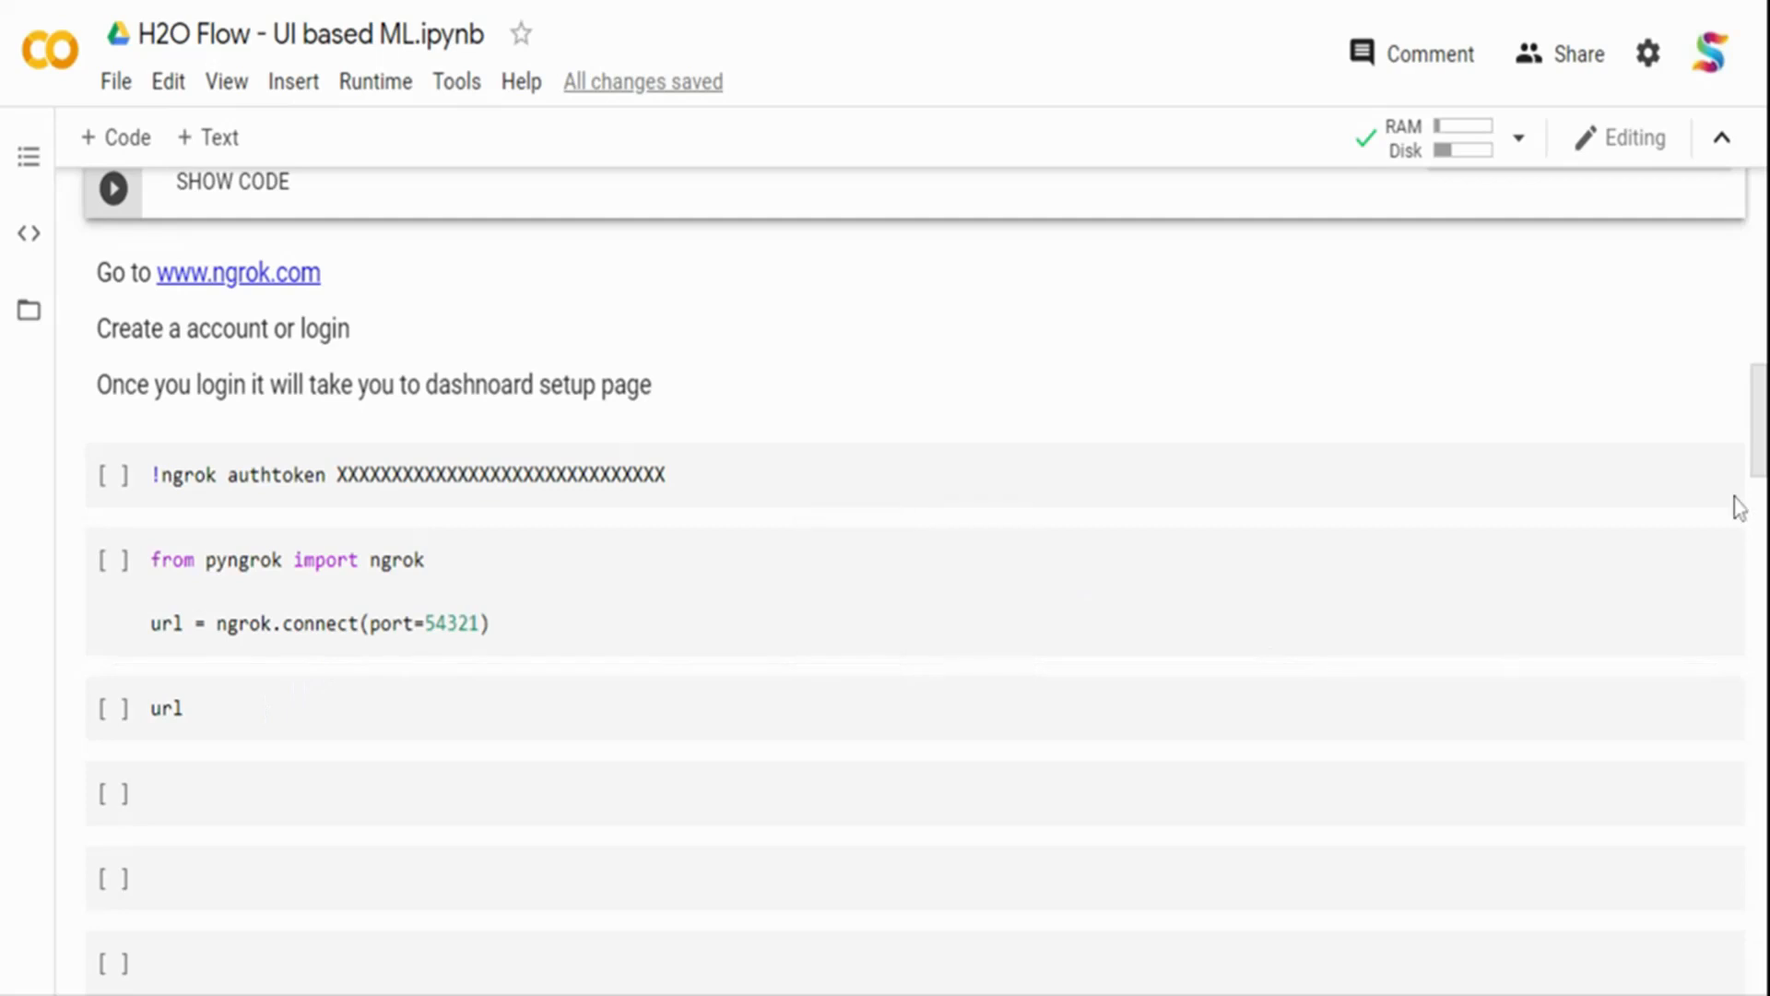
{"action": "scroll", "coordinate": [1758, 445], "scroll_direction": "up", "scroll_amount": 1}
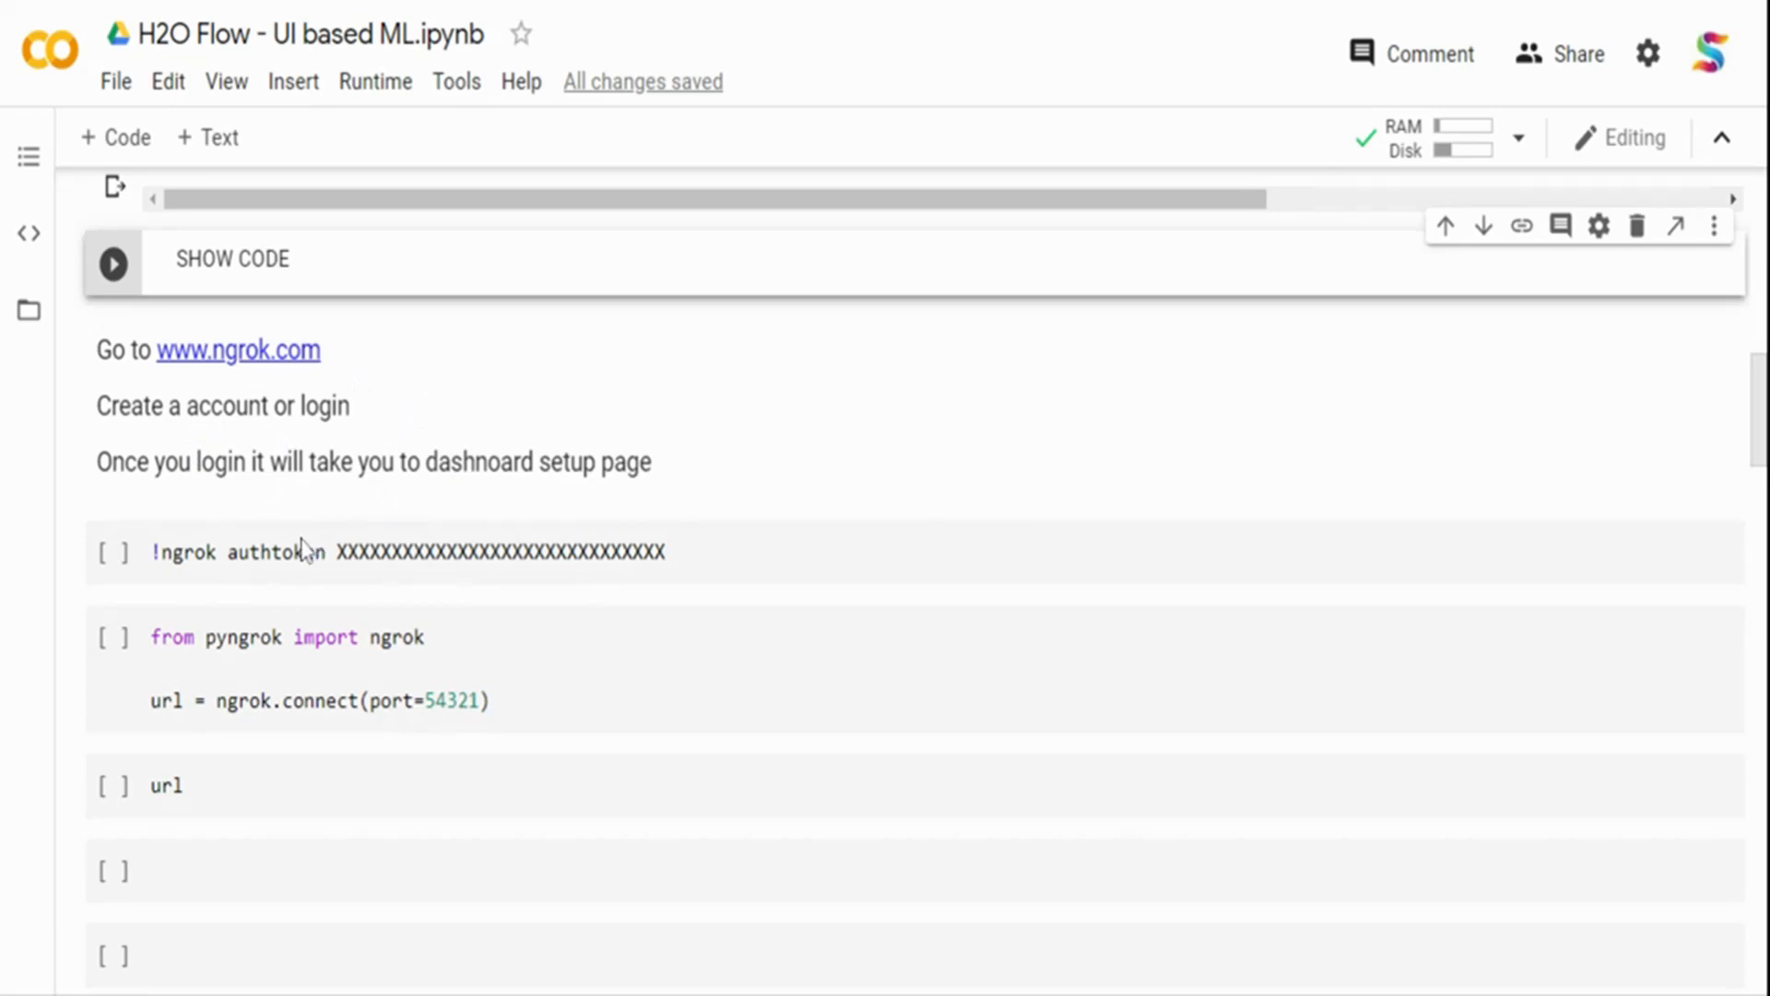
{"action": "left_click_drag", "start_coordinate": [337, 552], "coordinate": [133, 570]}
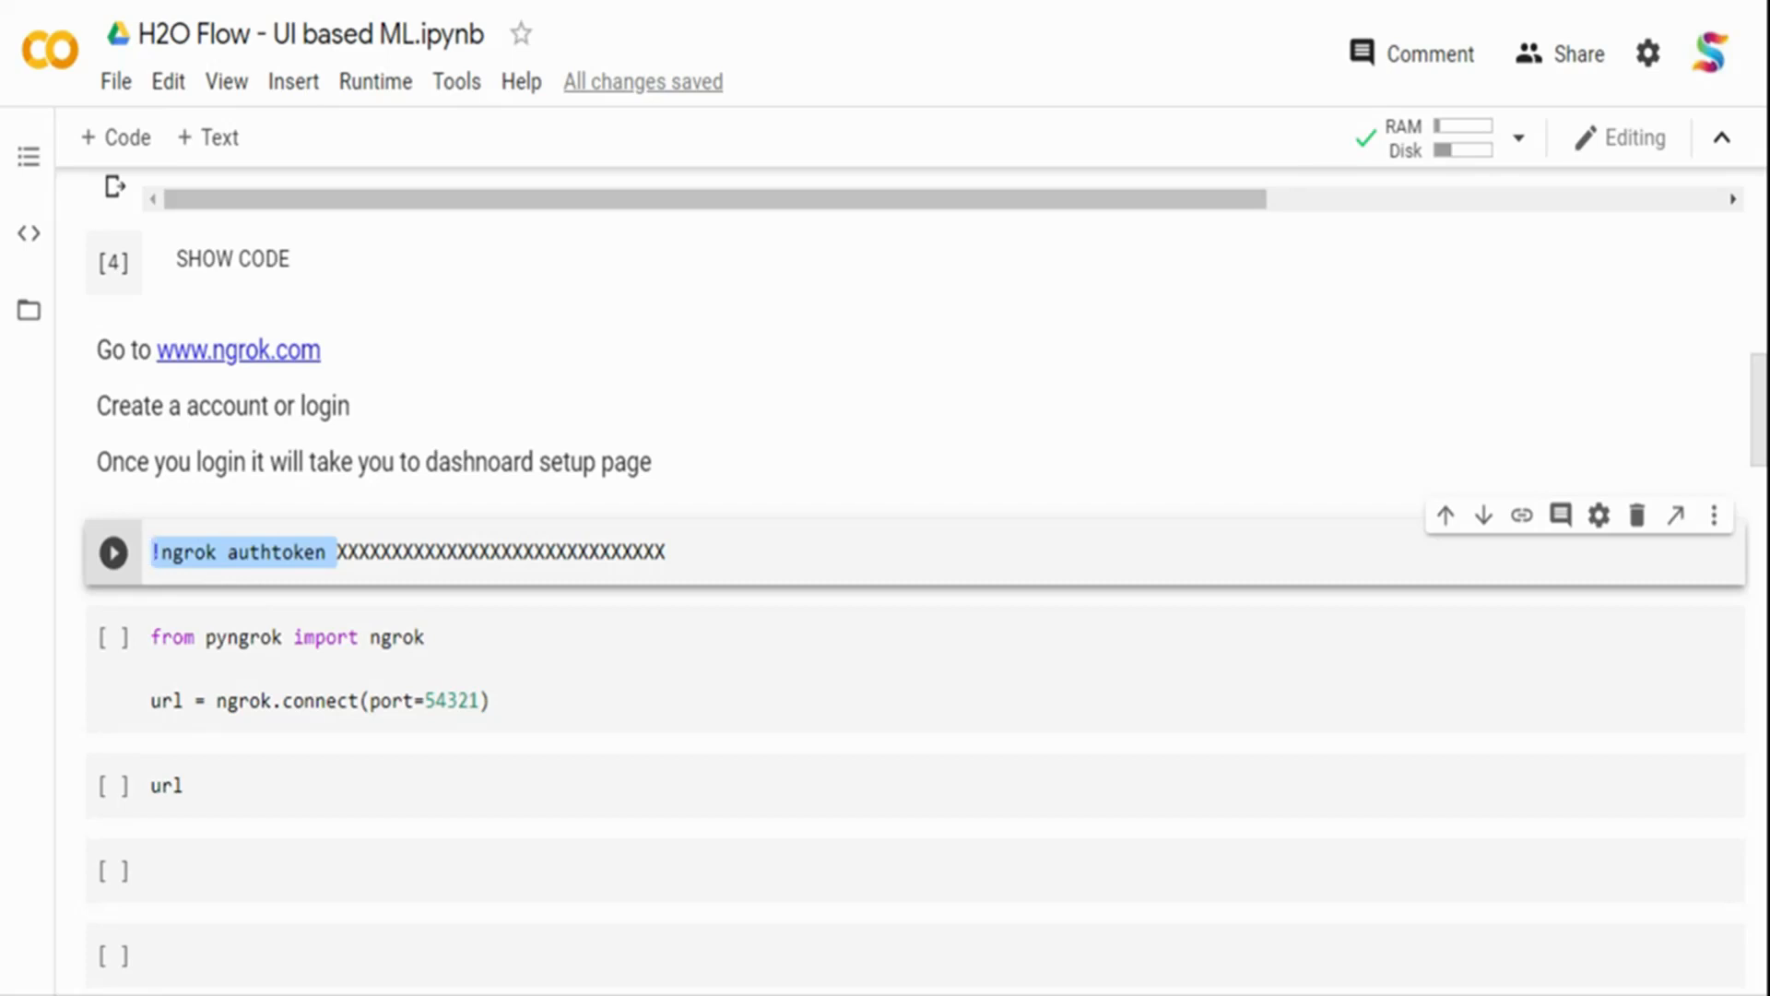
{"action": "left_click", "coordinate": [495, 674]}
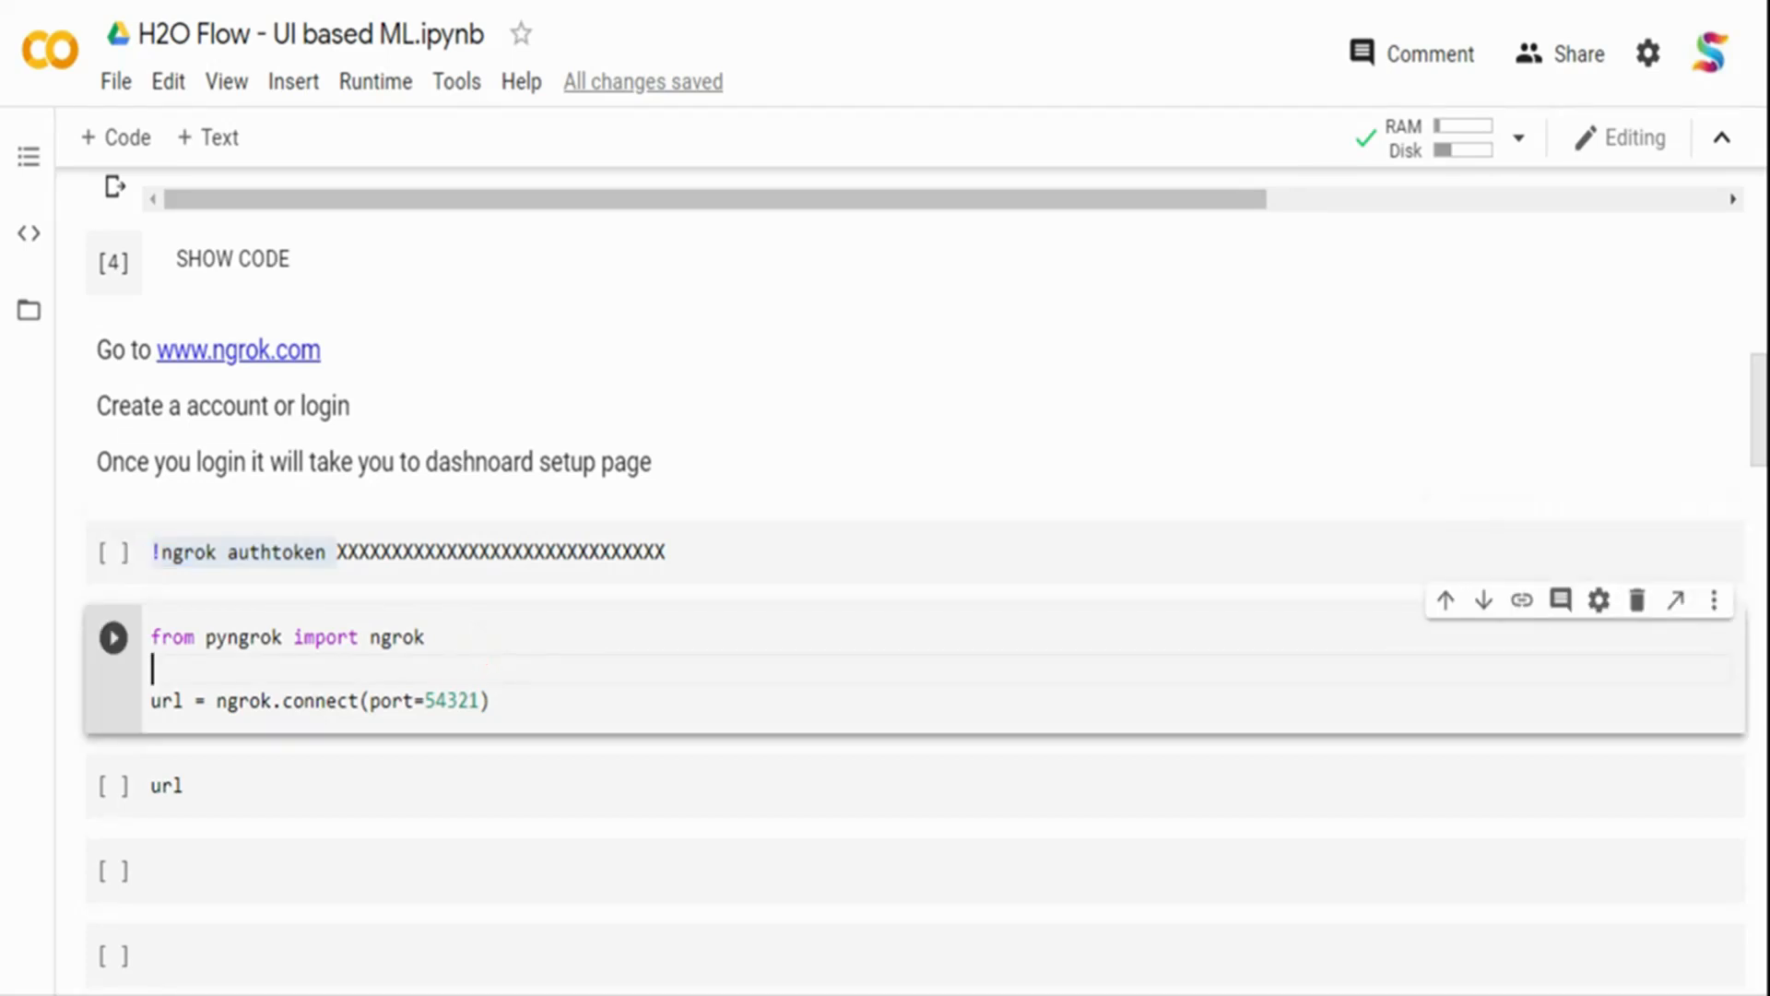
{"action": "key", "text": "shift+Return"}
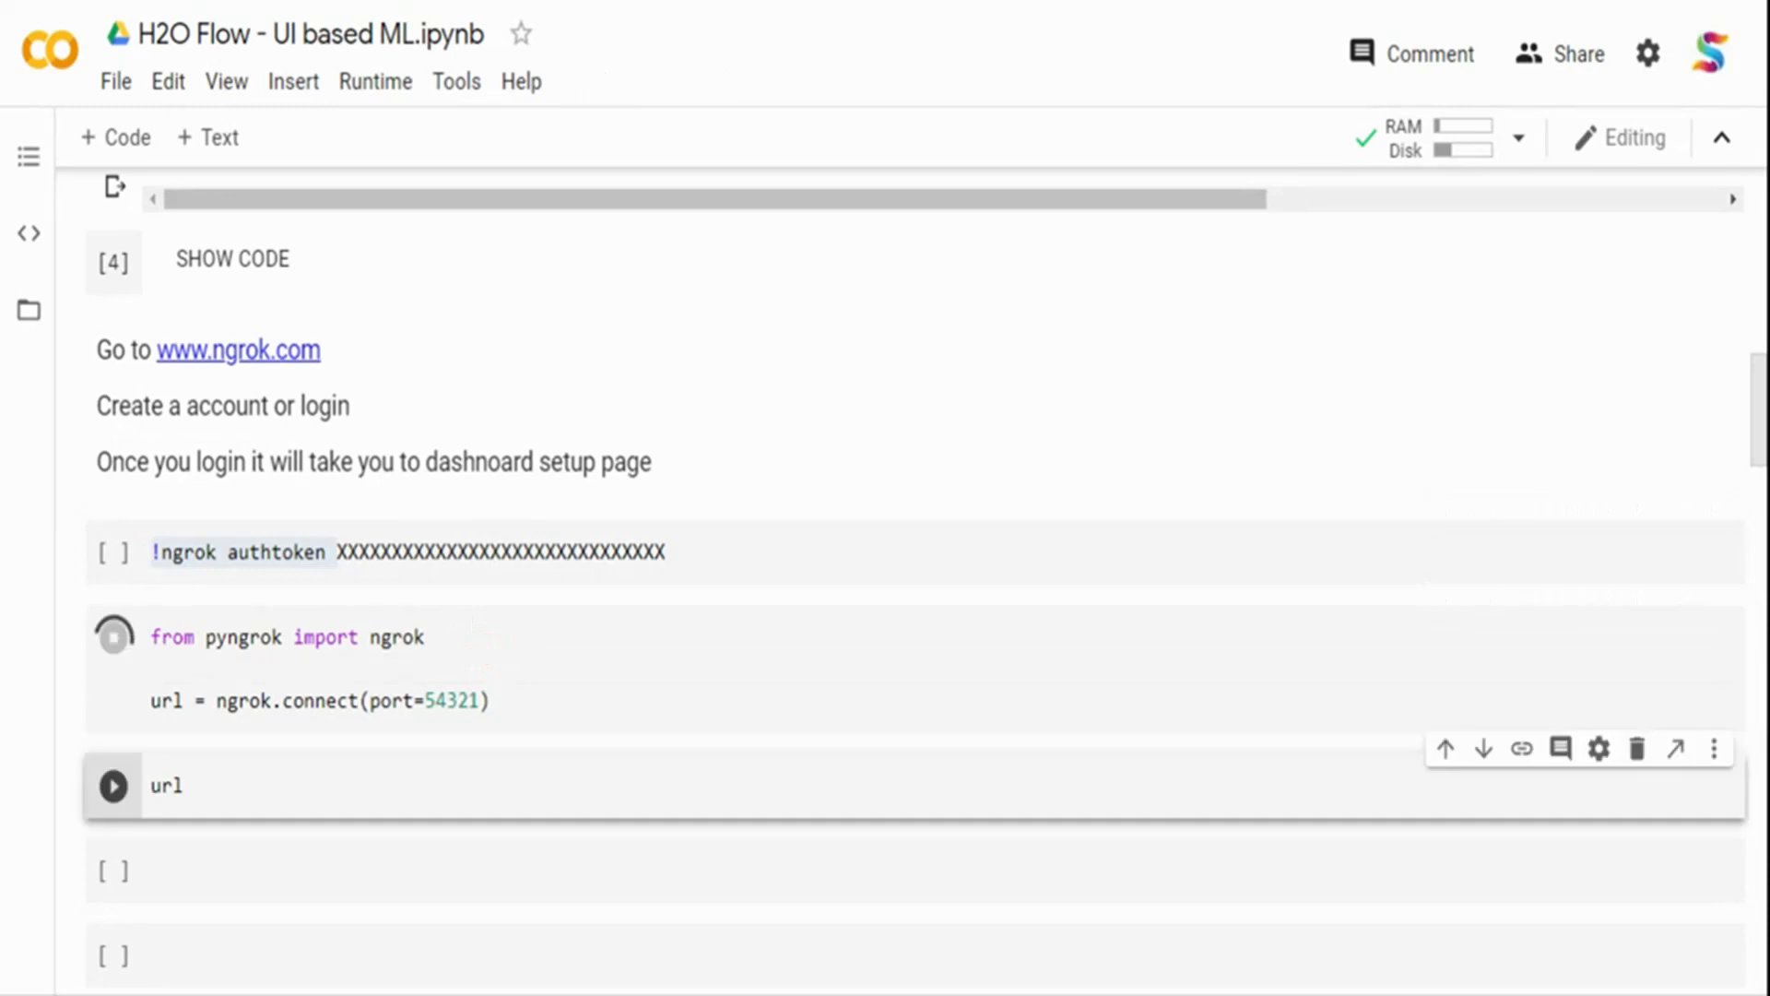
Run the url cell to print the public ngrok address, and open that address in the browser to load H2O Flow
{"action": "scroll", "coordinate": [862, 387], "scroll_direction": "up", "scroll_amount": 9}
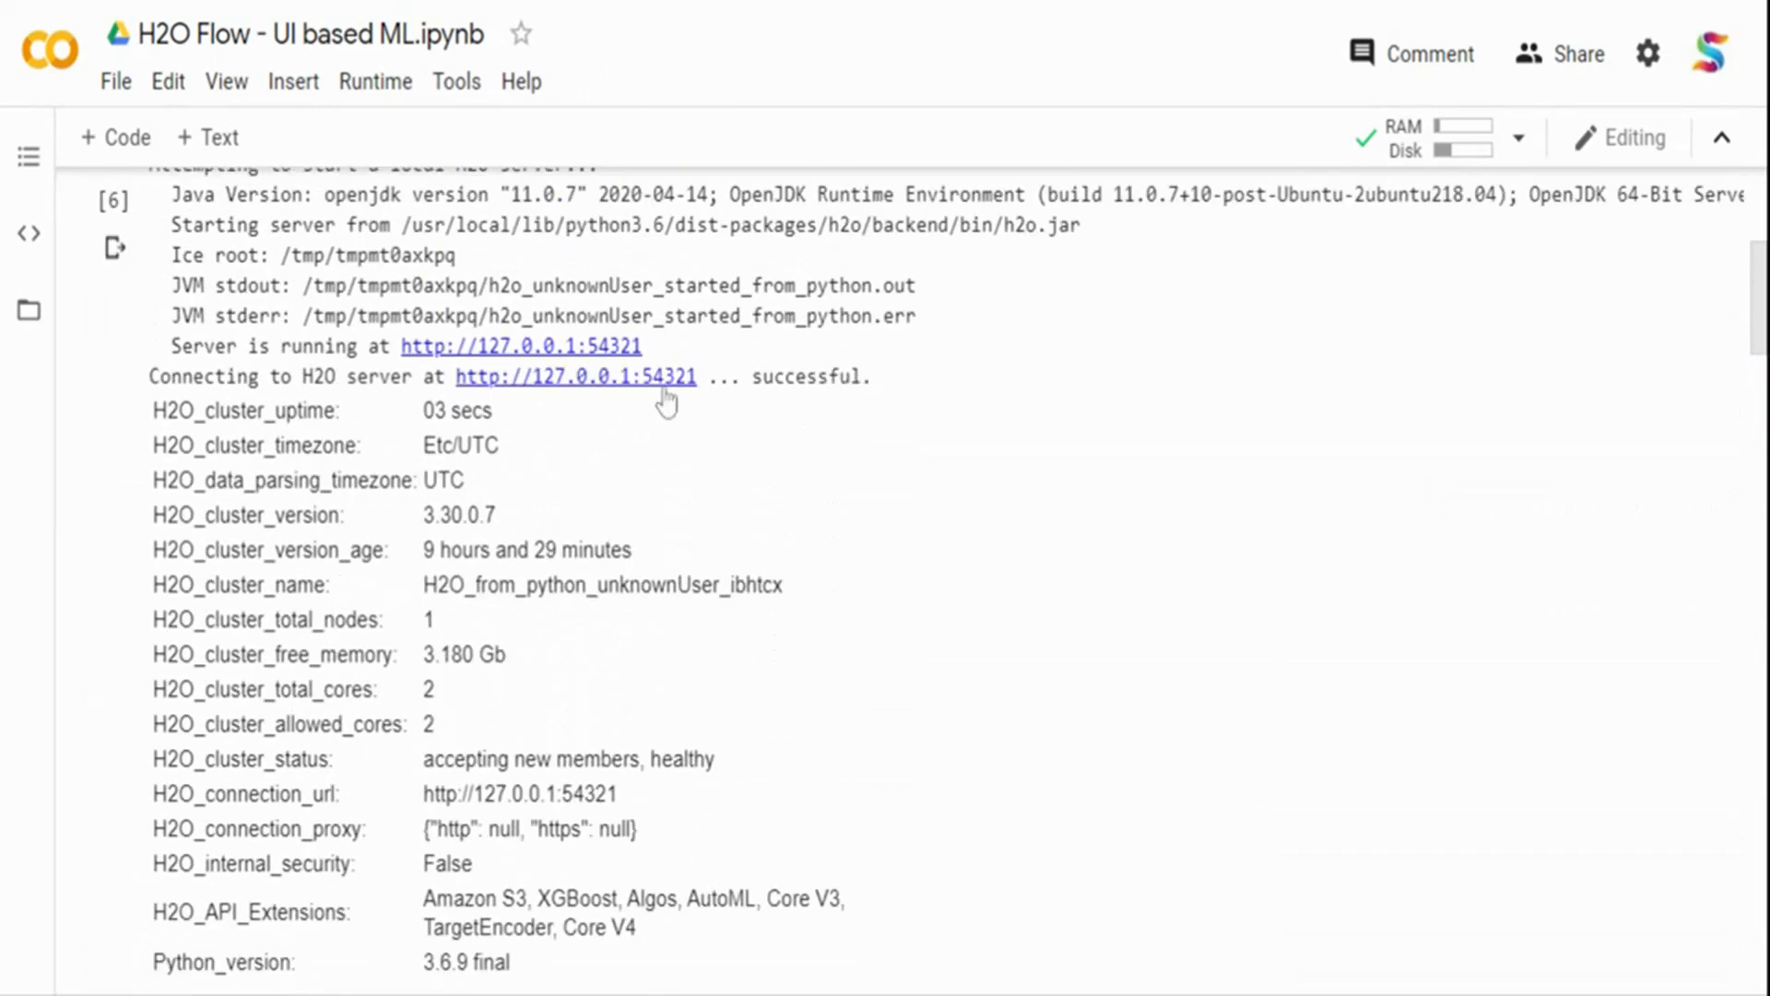
{"action": "scroll", "coordinate": [1761, 293], "scroll_direction": "down", "scroll_amount": 10}
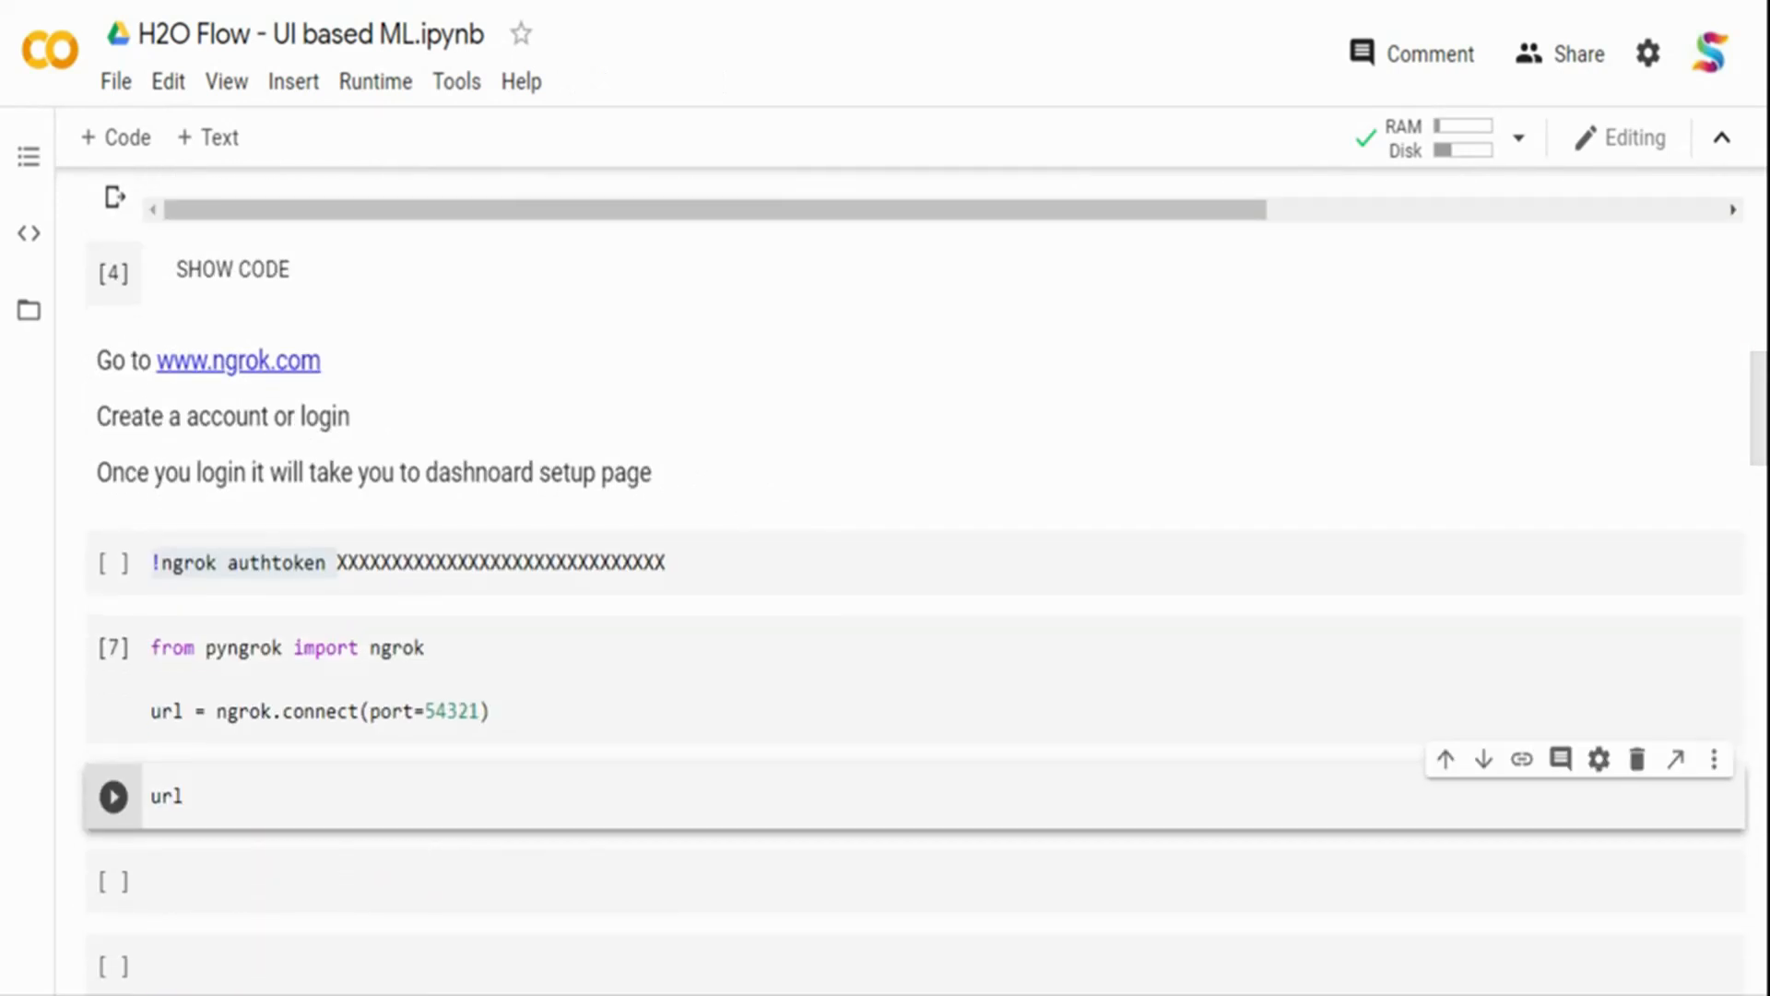
{"action": "scroll", "coordinate": [912, 571], "scroll_direction": "down", "scroll_amount": 2}
{"action": "left_click", "coordinate": [245, 590]}
{"action": "key", "text": "shift+Return"}
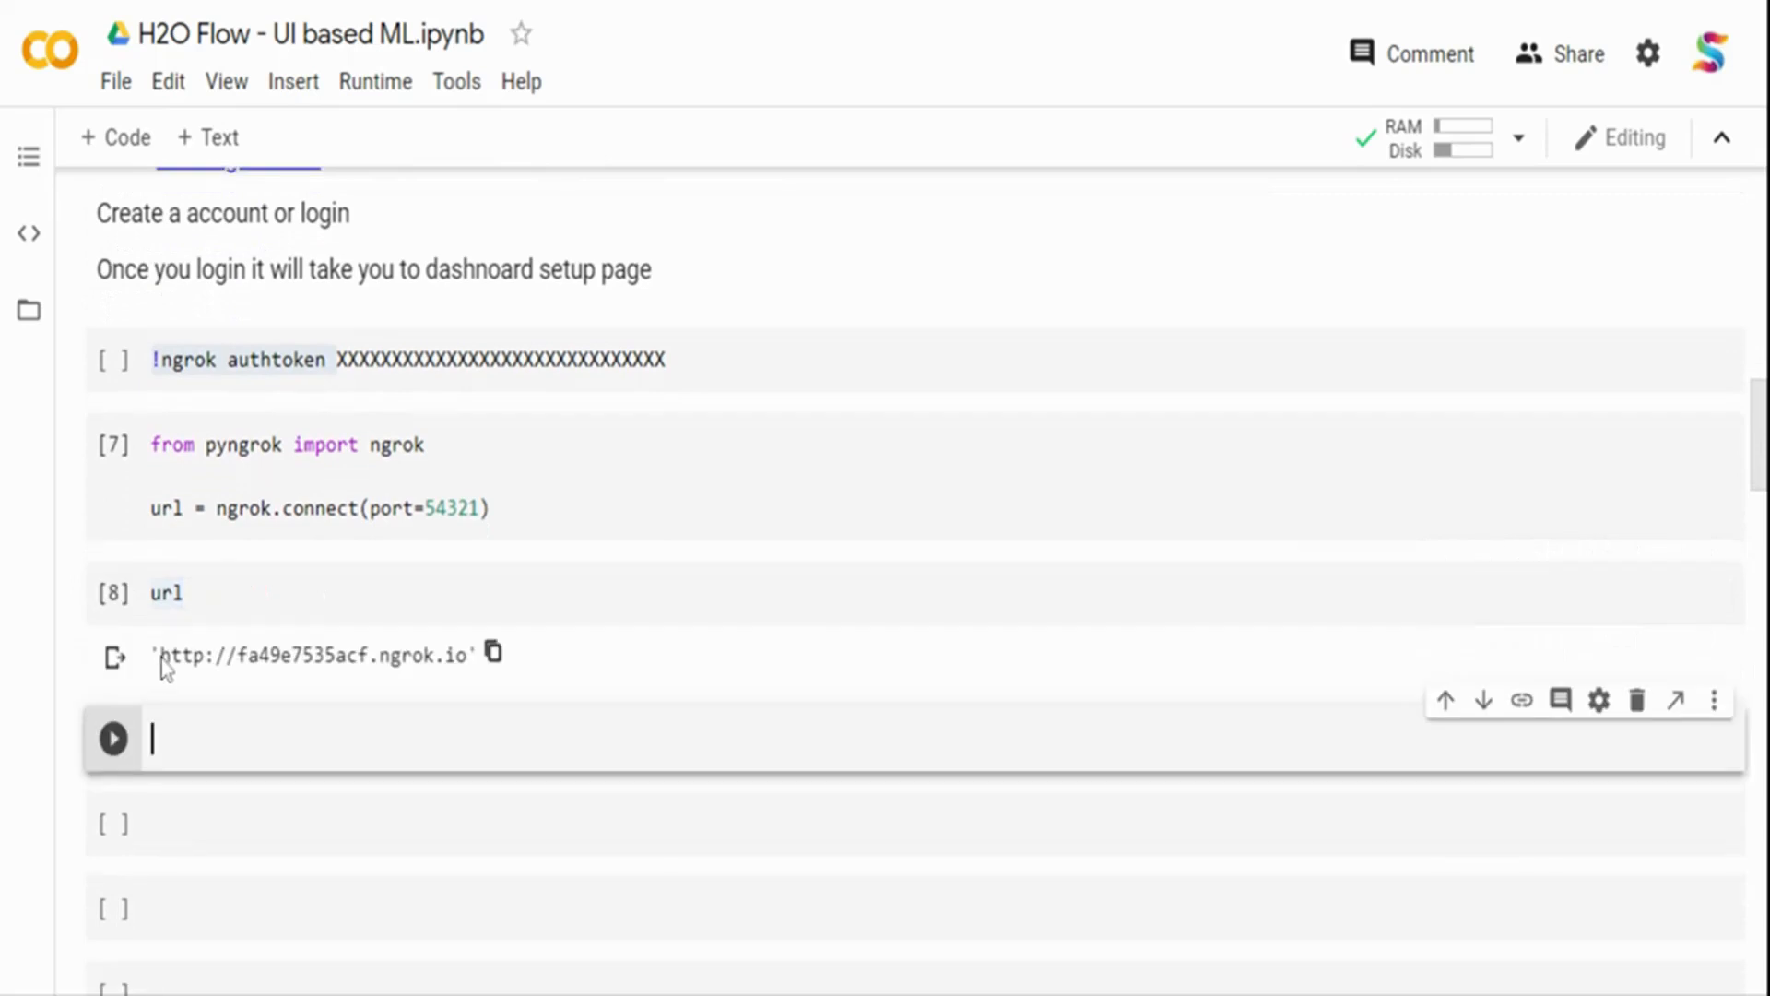
{"action": "left_click_drag", "start_coordinate": [164, 667], "coordinate": [475, 657]}
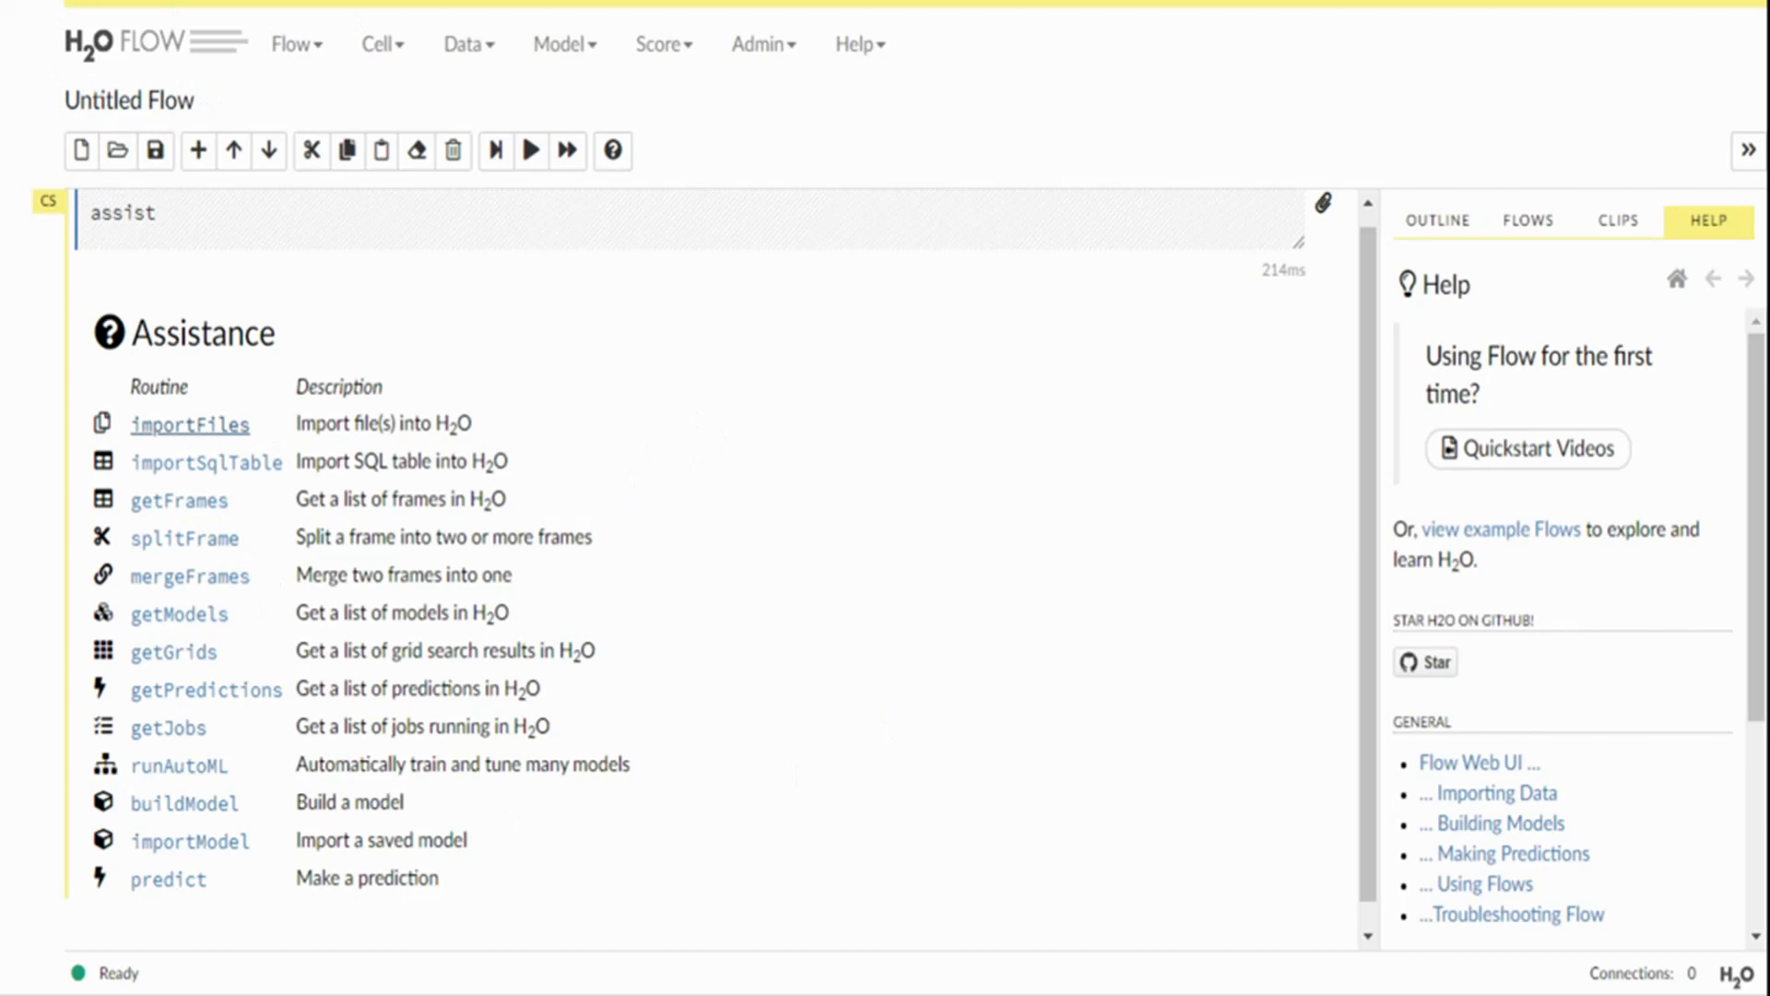
Add an importFiles cell to the flow and collapse the help sidebar
{"action": "left_click", "coordinate": [483, 60]}
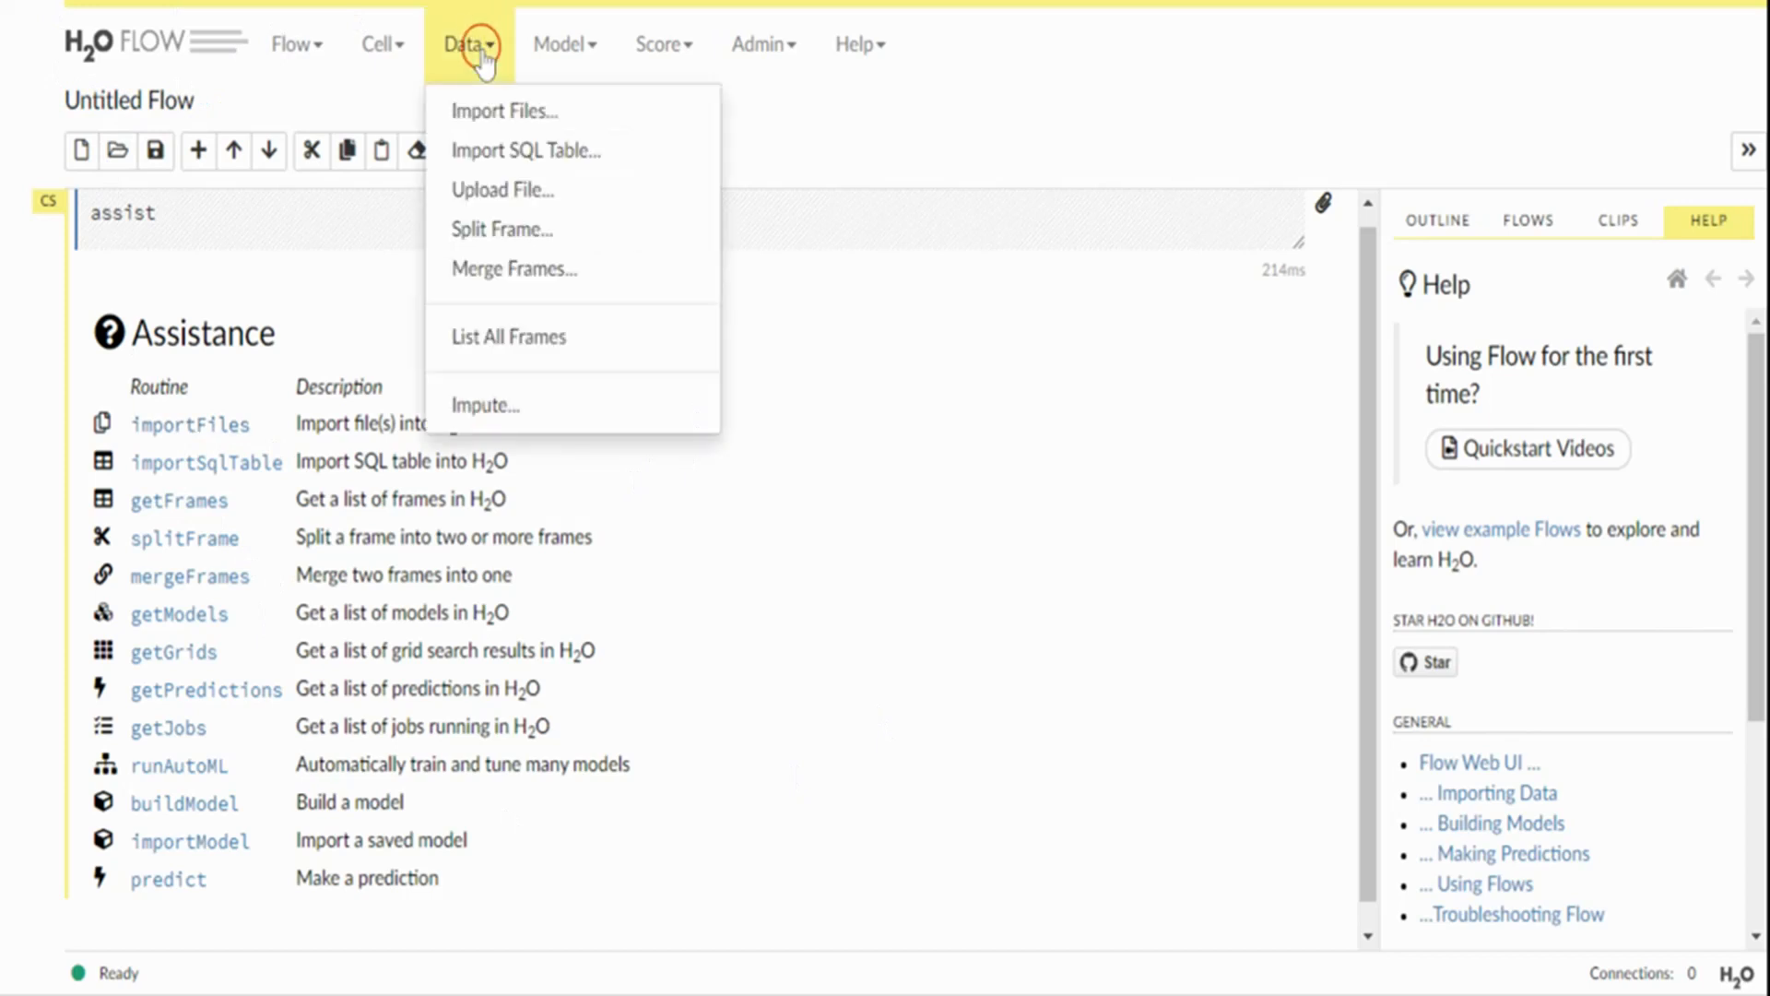
{"action": "left_click", "coordinate": [496, 112]}
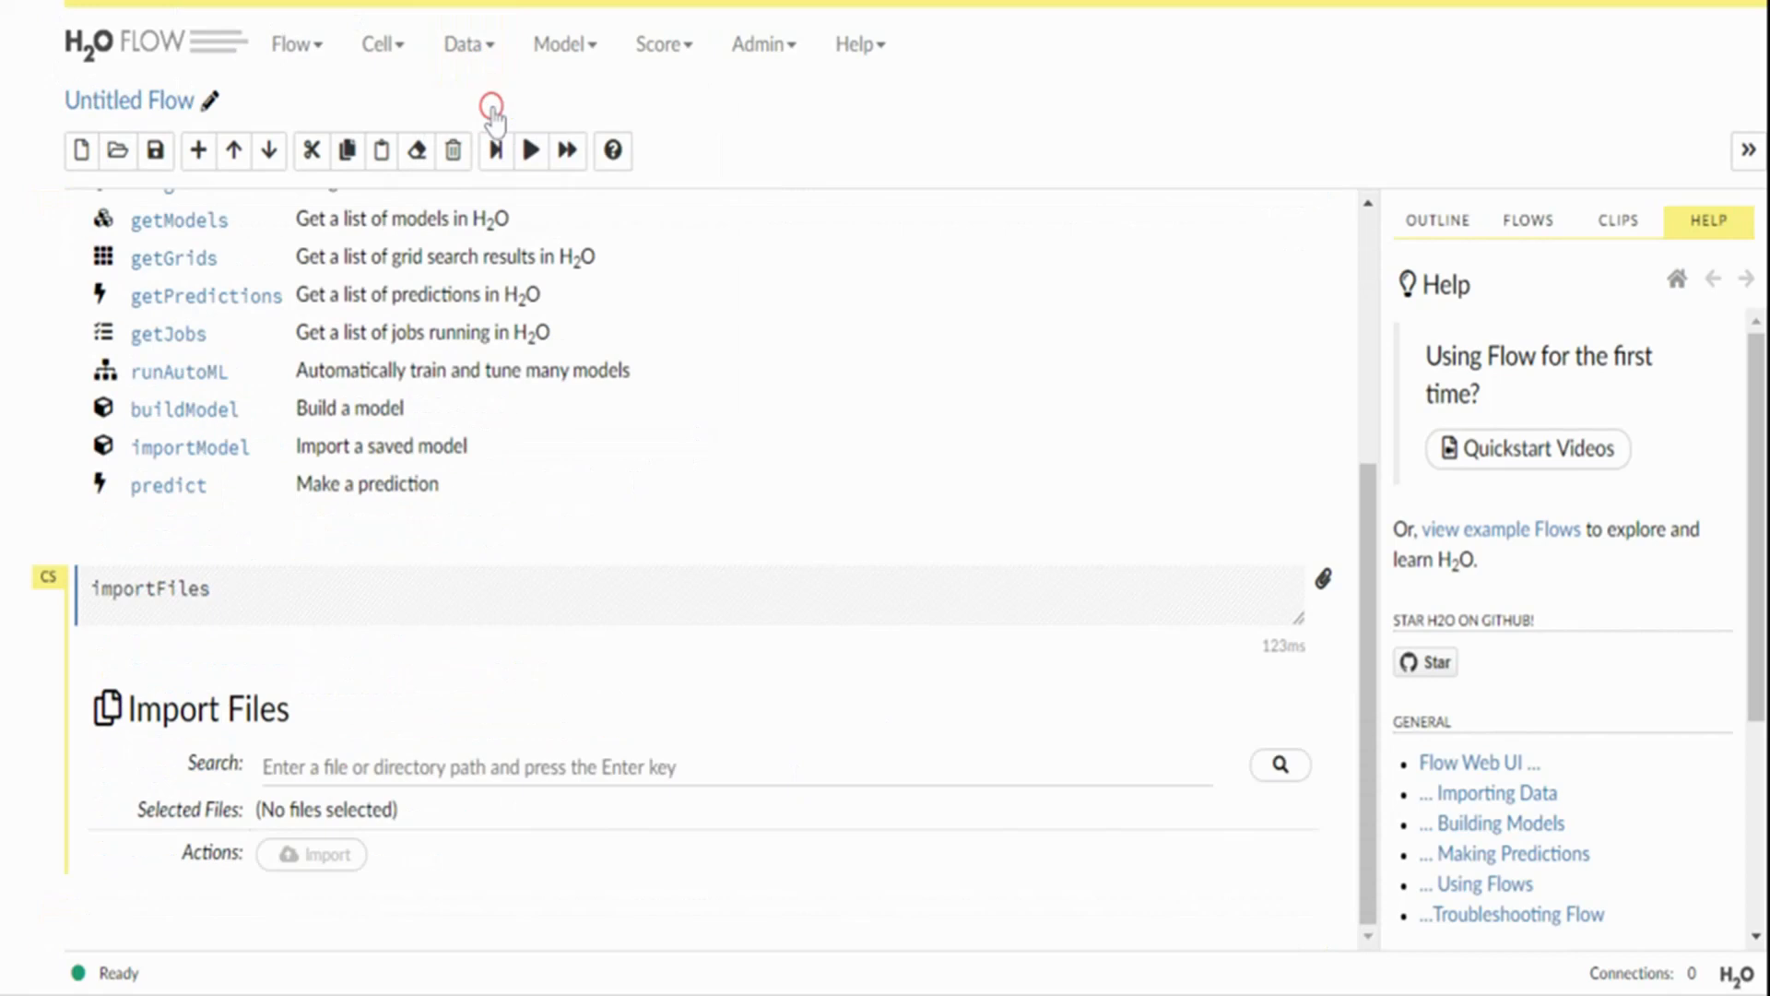
{"action": "left_click", "coordinate": [1749, 149]}
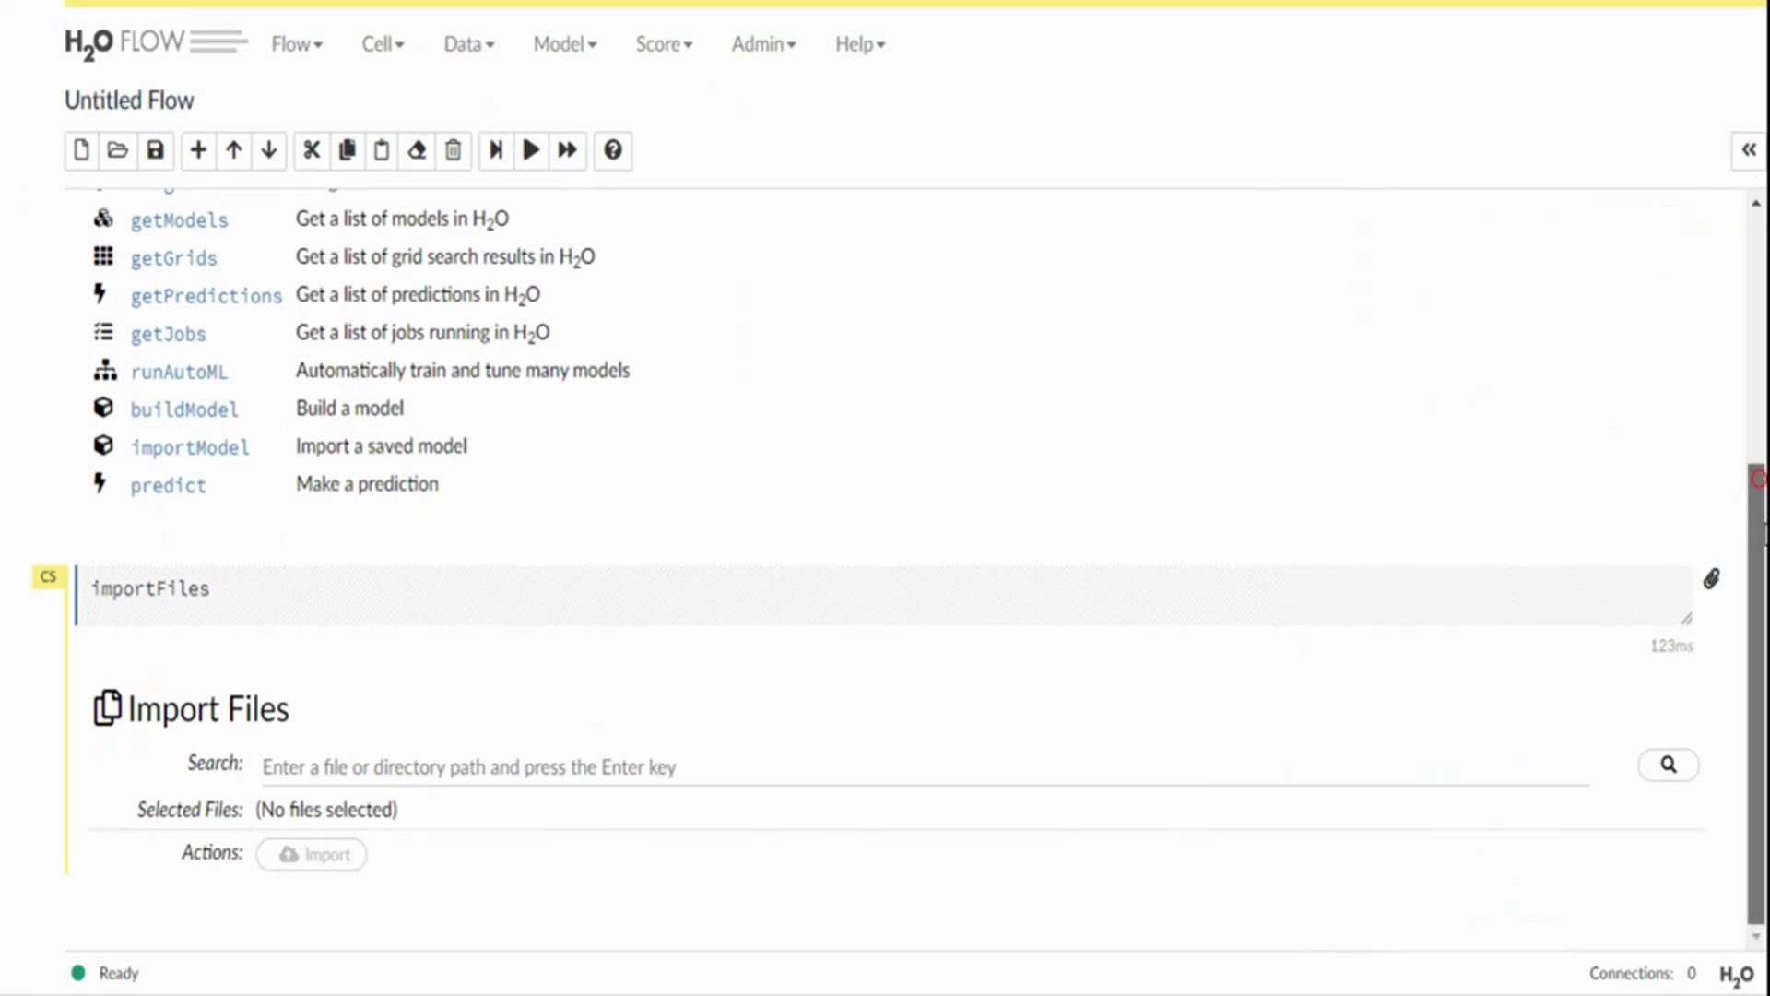
Search for the raw GitHub URL of WA_Fn-UseC_-Telco-Customer-Churn.csv, select the found file and import it
{"action": "left_click", "coordinate": [375, 763]}
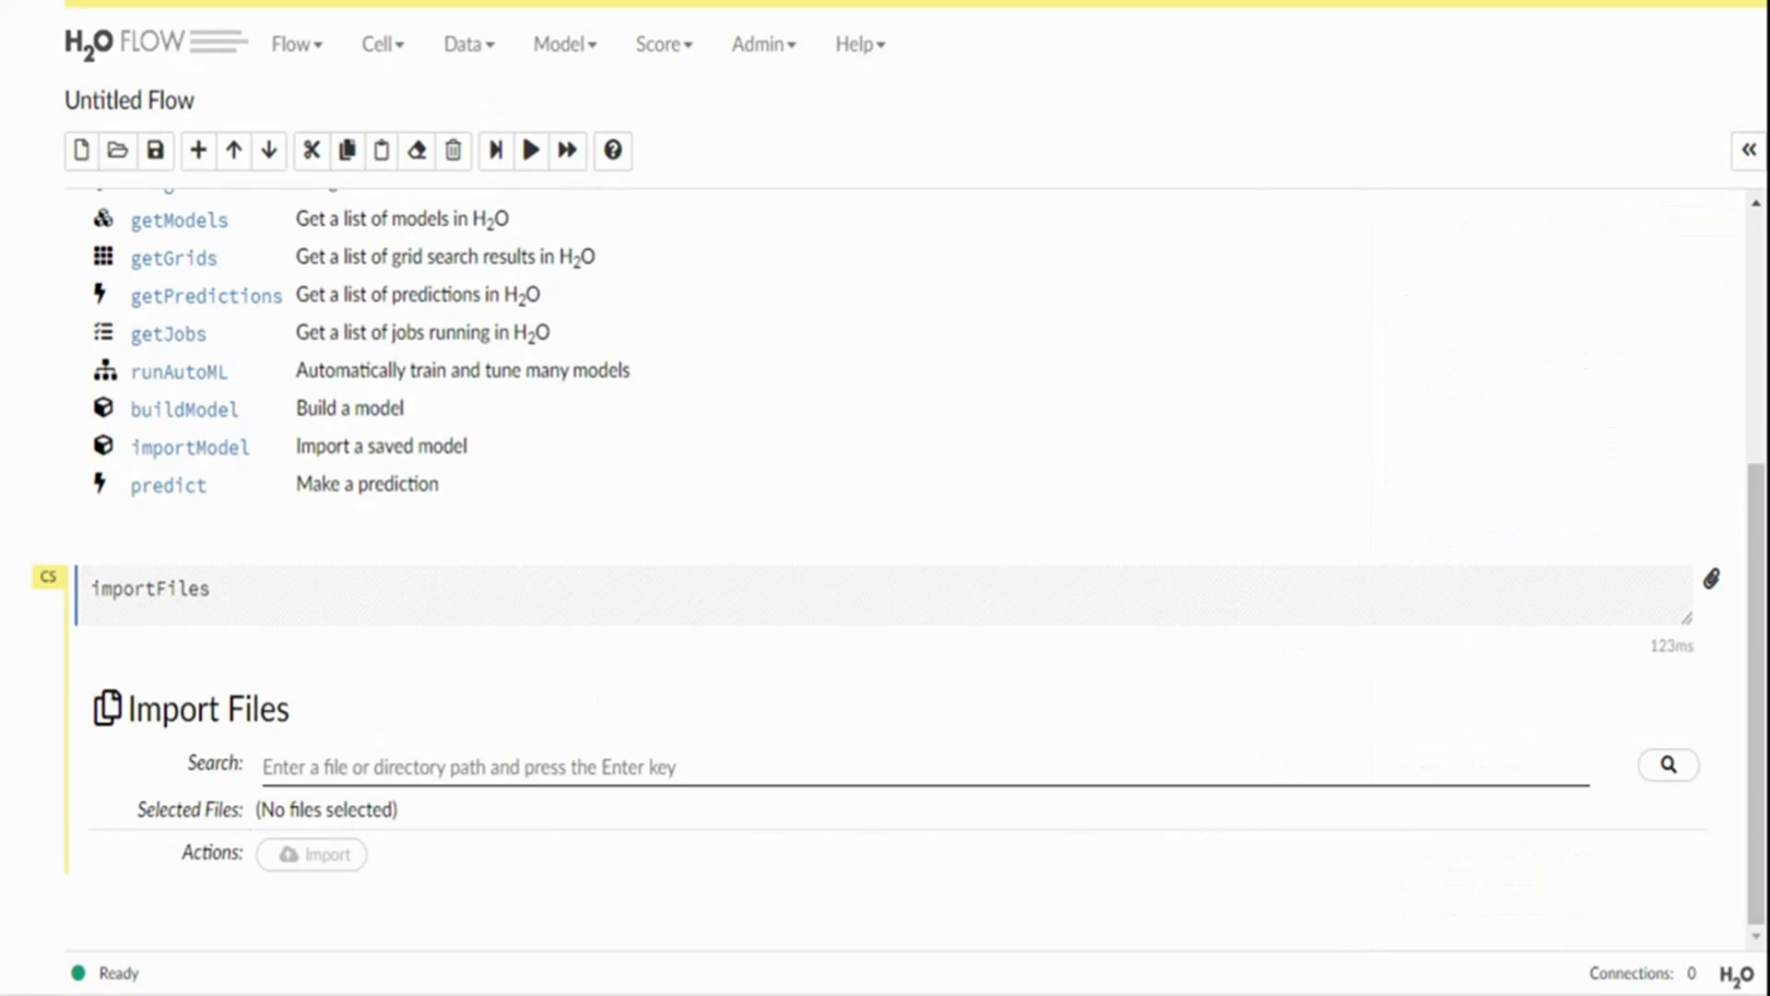
{"action": "type", "text": "https://raw.githubusercontent.com/srivatsan88/YouTubeLI/master/dataset/WA_Fn-UseC_-Telco-Customer-Churn.csv"}
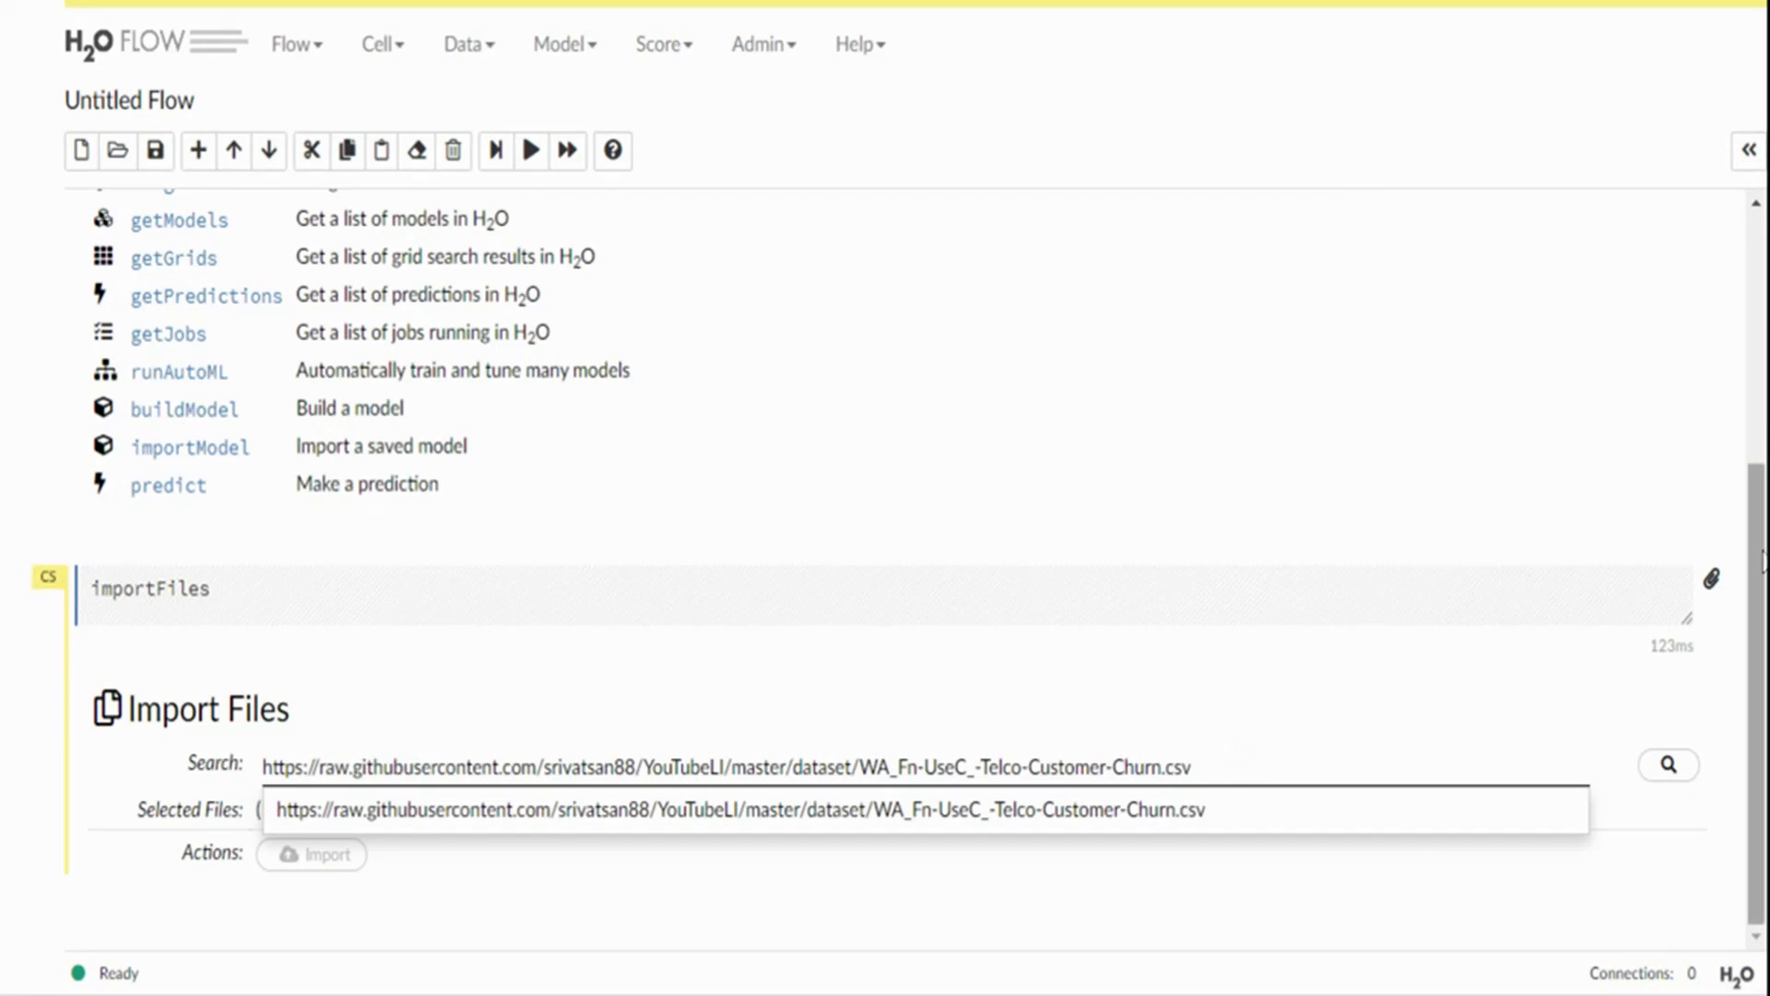
{"action": "left_click", "coordinate": [411, 860]}
{"action": "left_click", "coordinate": [1667, 774]}
{"action": "scroll", "coordinate": [1756, 632], "scroll_direction": "down", "scroll_amount": 2}
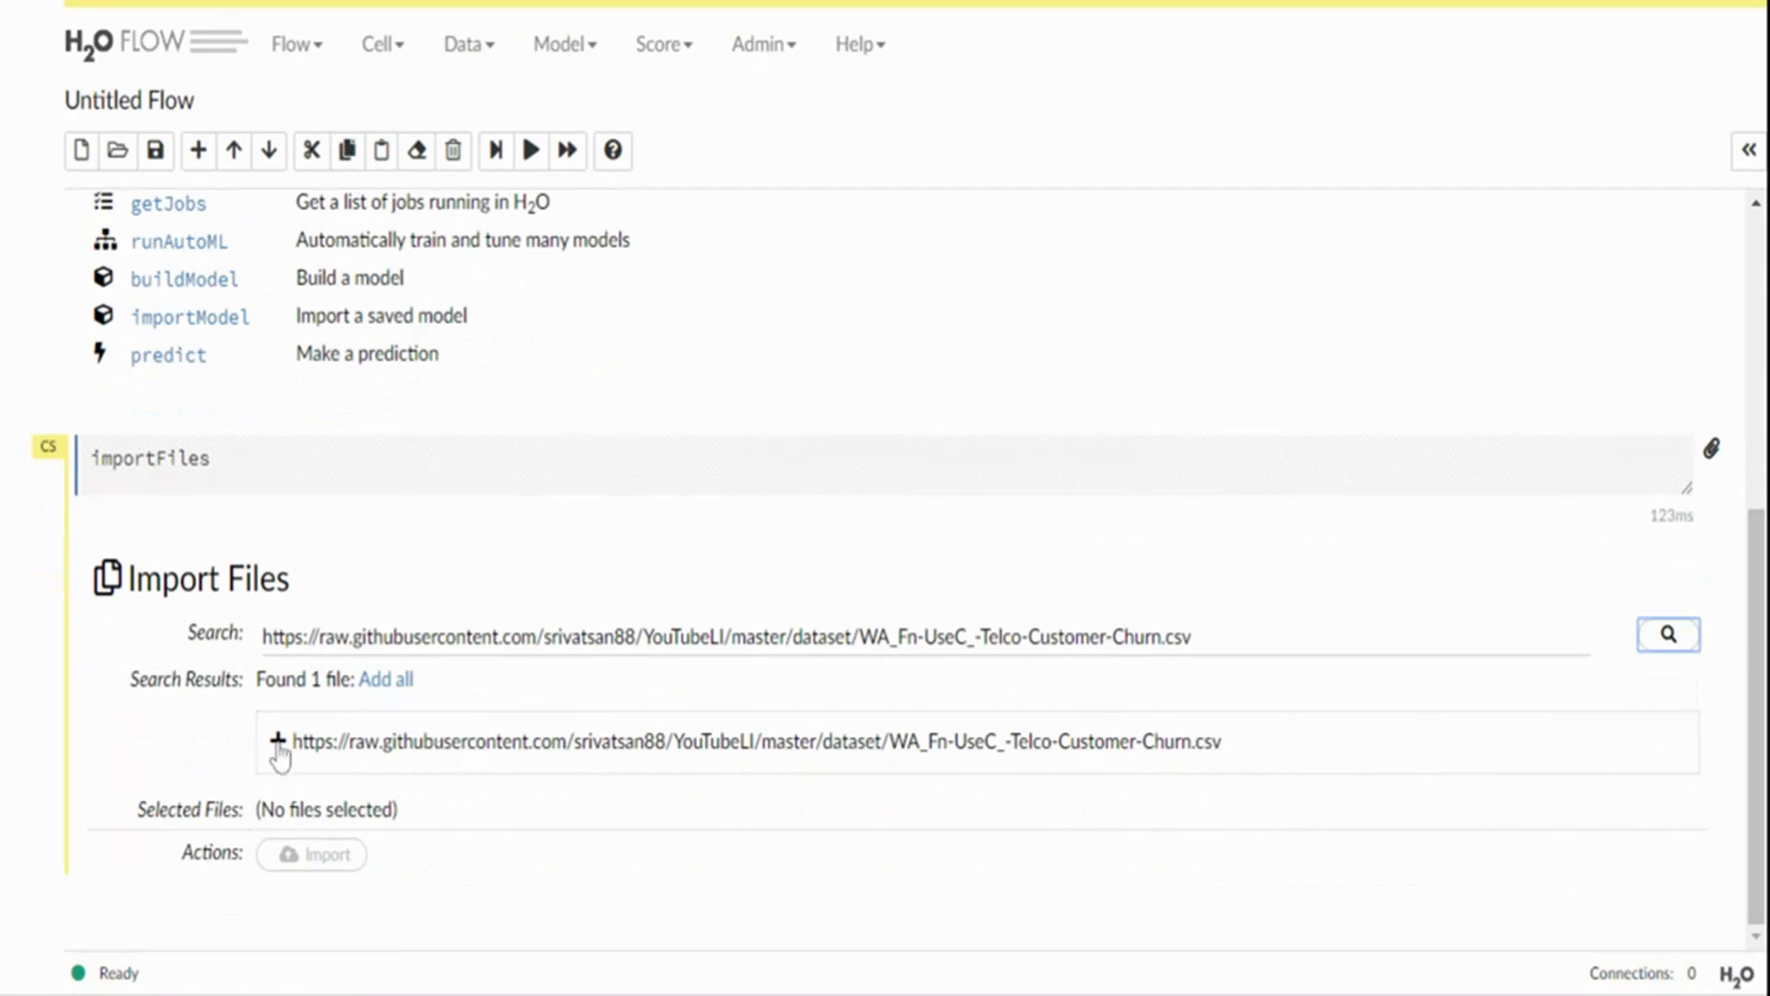
{"action": "left_click", "coordinate": [277, 742]}
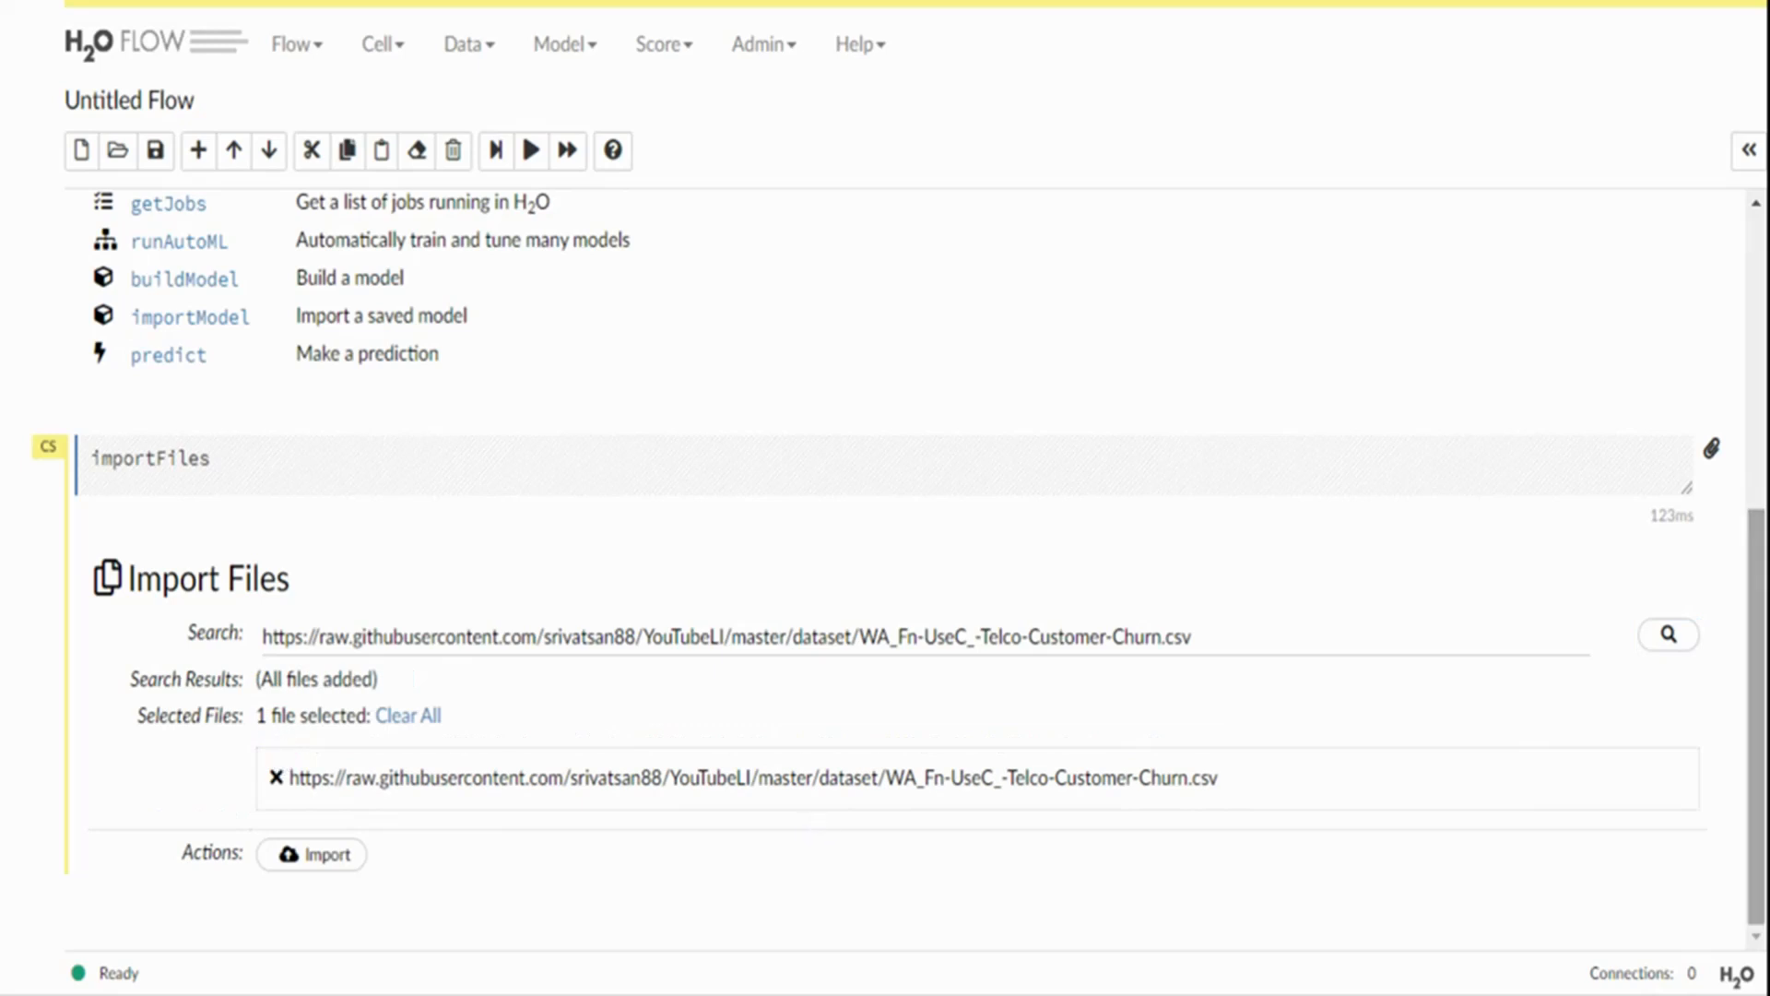
{"action": "left_click", "coordinate": [323, 855]}
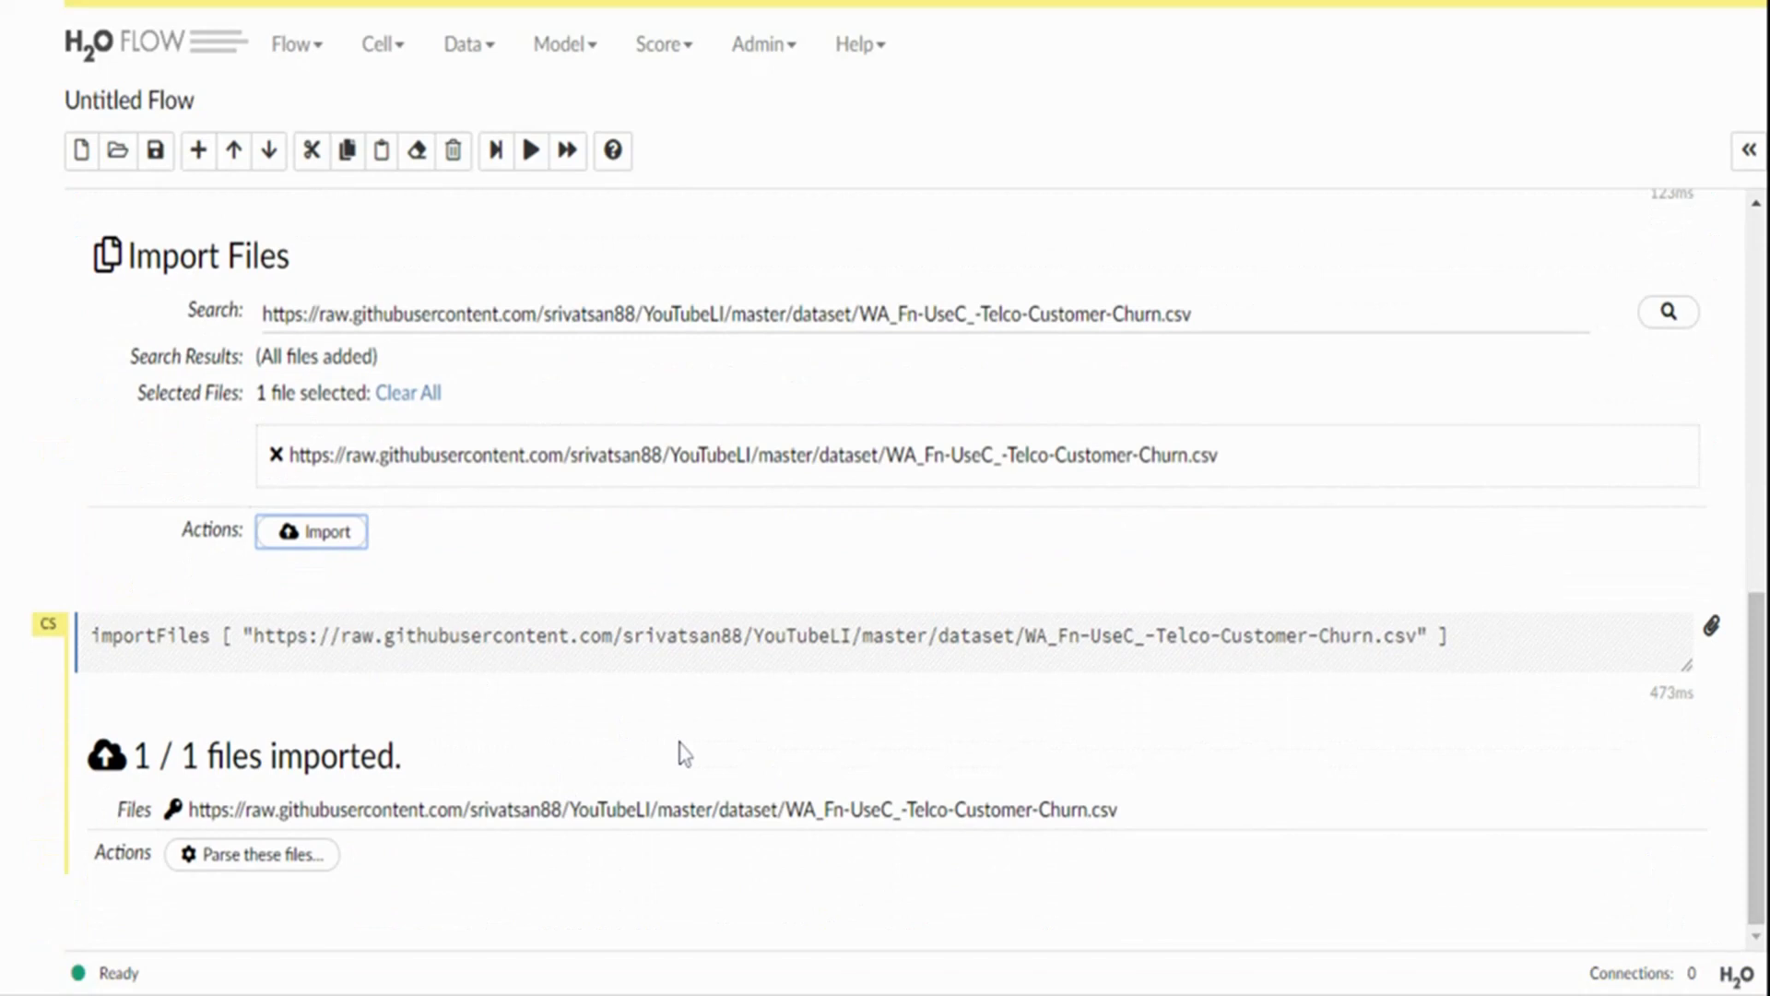
Open the parse setup for the imported Telco churn file and set the SeniorCitizen column type to Enum
{"action": "left_click", "coordinate": [243, 866]}
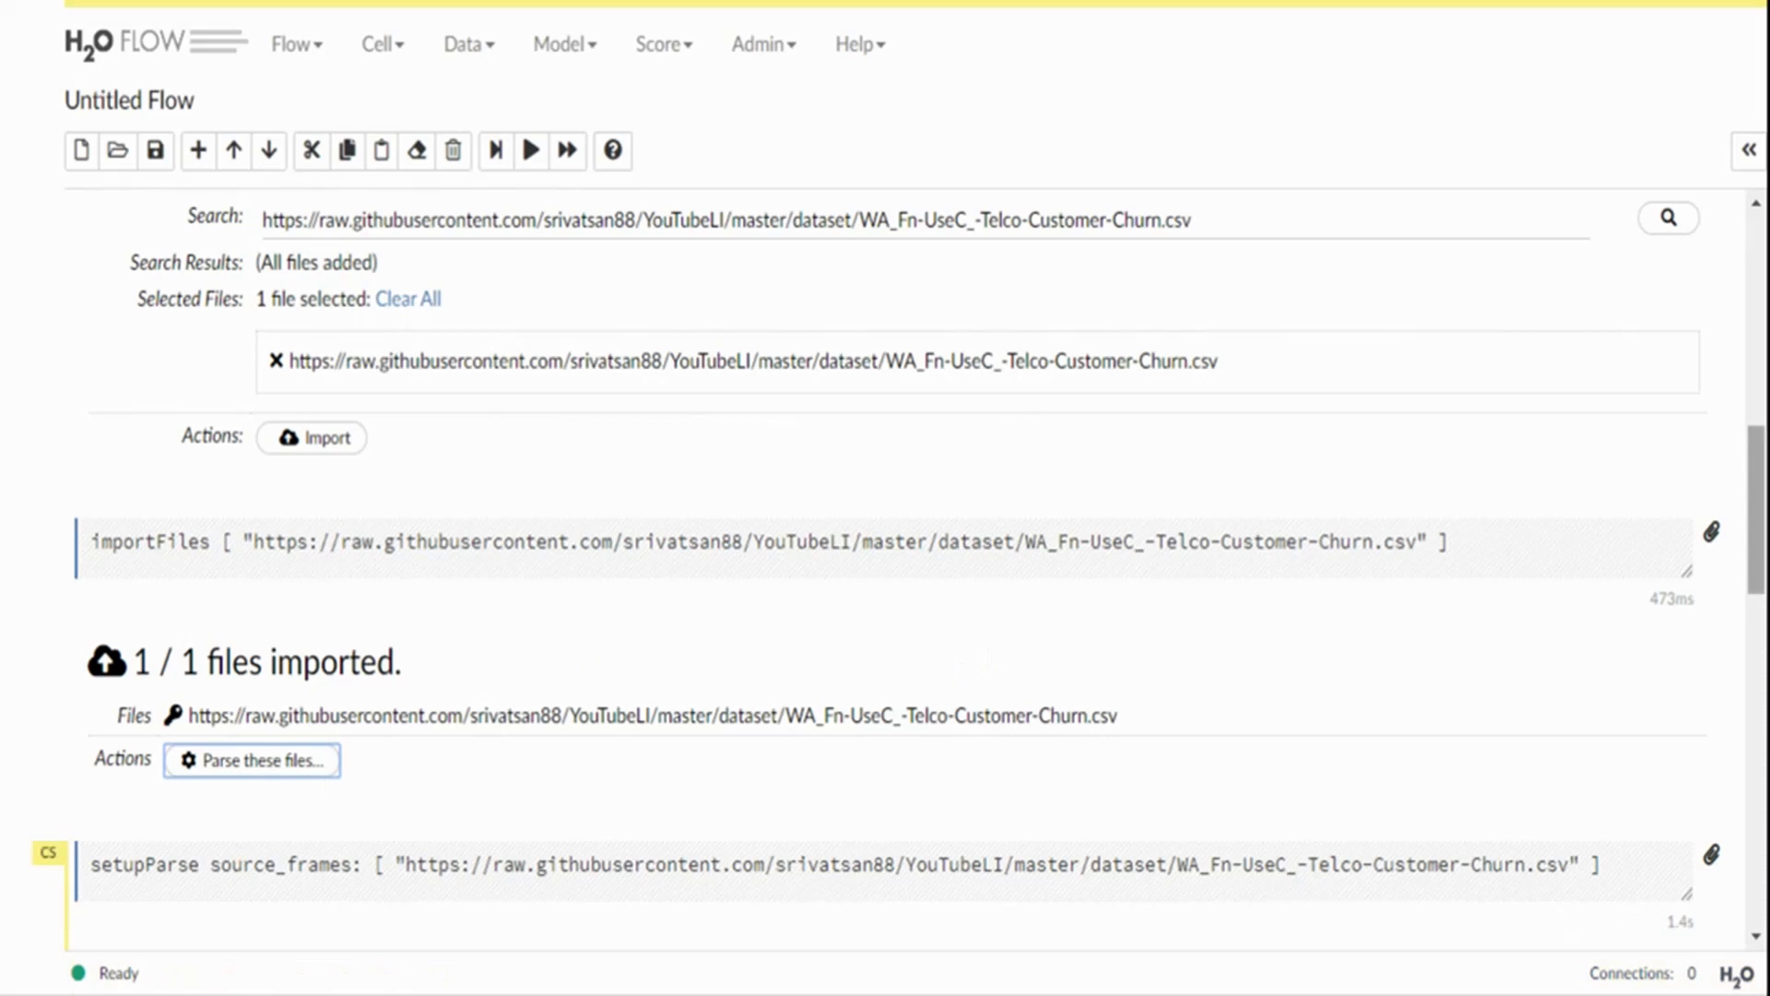
{"action": "mouse_move", "coordinate": [1758, 714]}
{"action": "left_mouse_down"}
{"action": "mouse_move", "coordinate": [1758, 810]}
{"action": "mouse_move", "coordinate": [1758, 693]}
{"action": "left_mouse_up"}
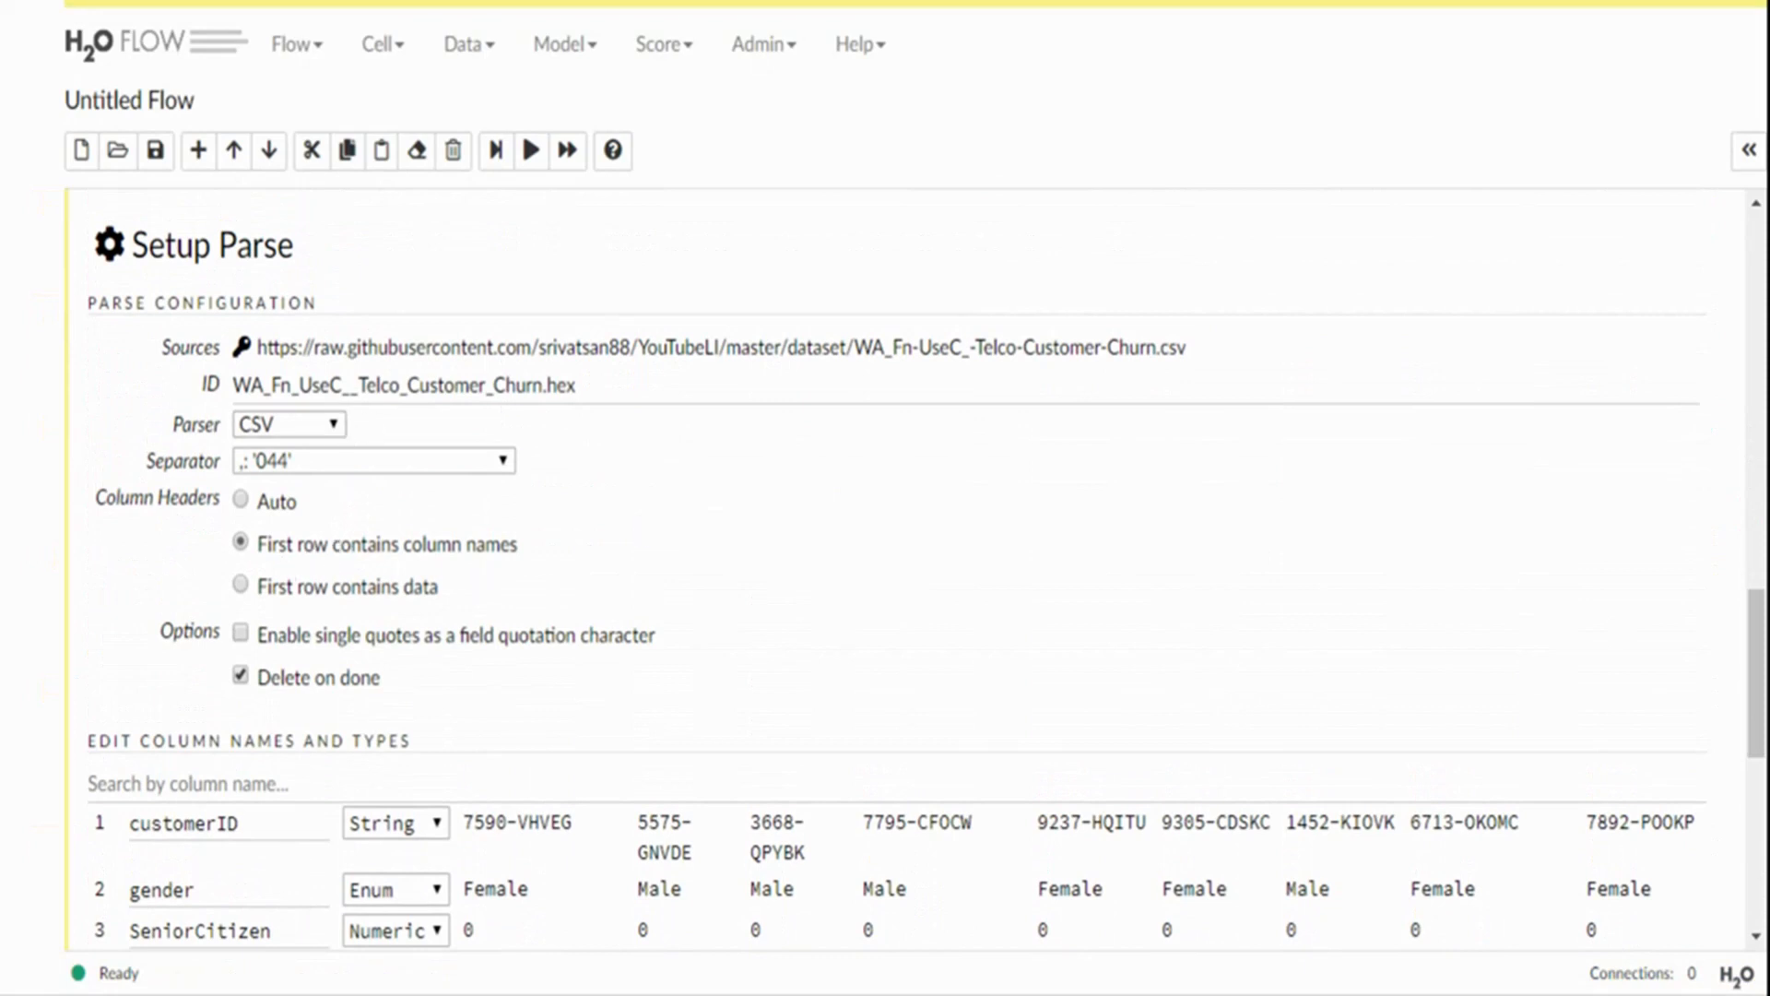
{"action": "left_click_drag", "start_coordinate": [1757, 655], "coordinate": [1758, 787]}
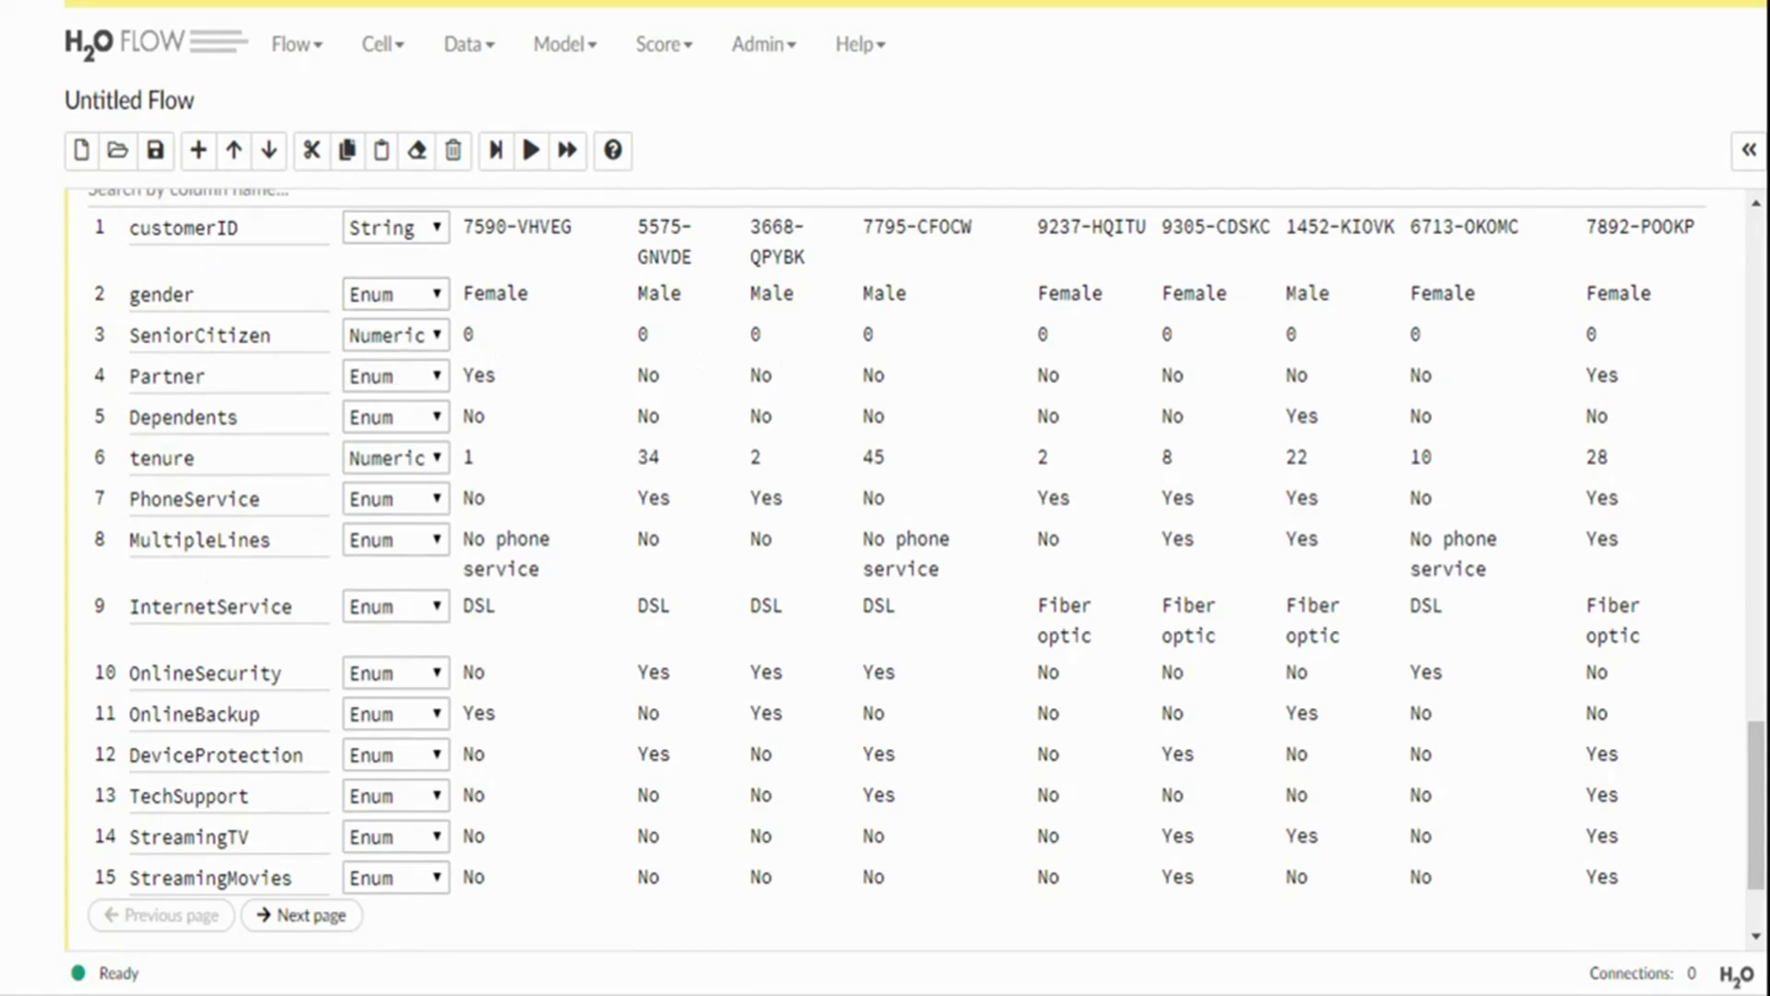
{"action": "left_click", "coordinate": [416, 369]}
Check the remaining columns, parse the file, and open the summary of the parsed Telco churn frame
{"action": "left_click", "coordinate": [311, 916]}
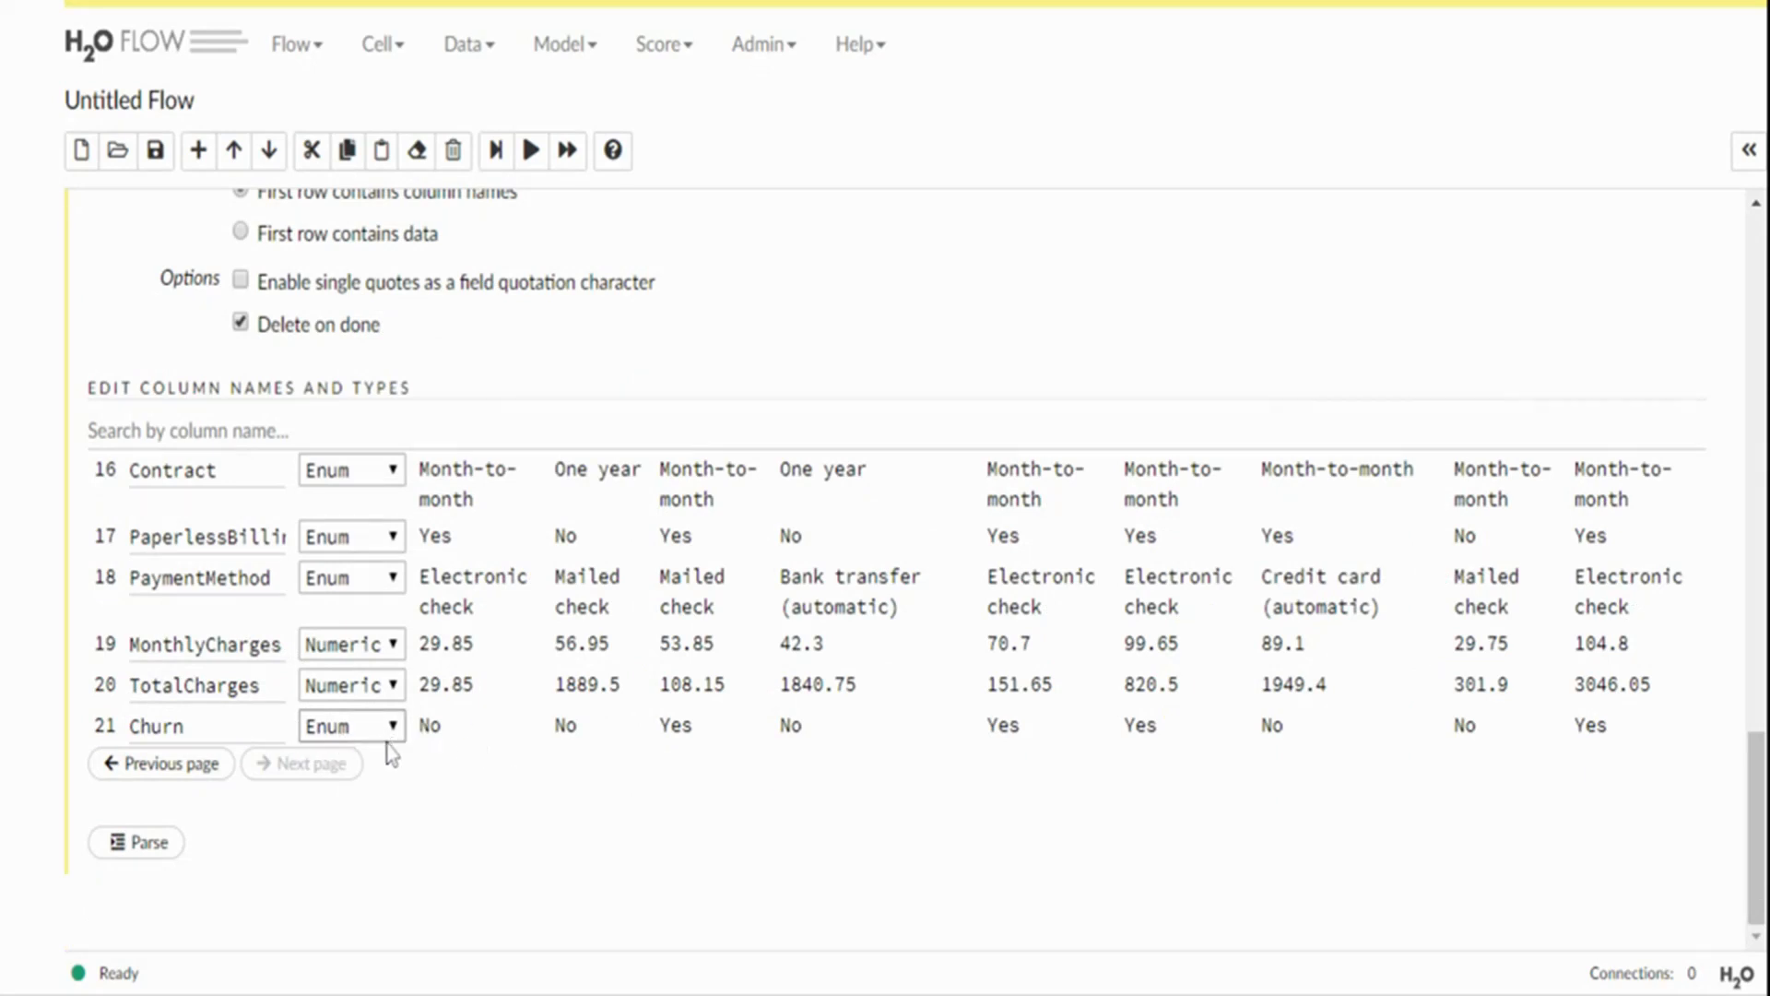
{"action": "left_click", "coordinate": [150, 844]}
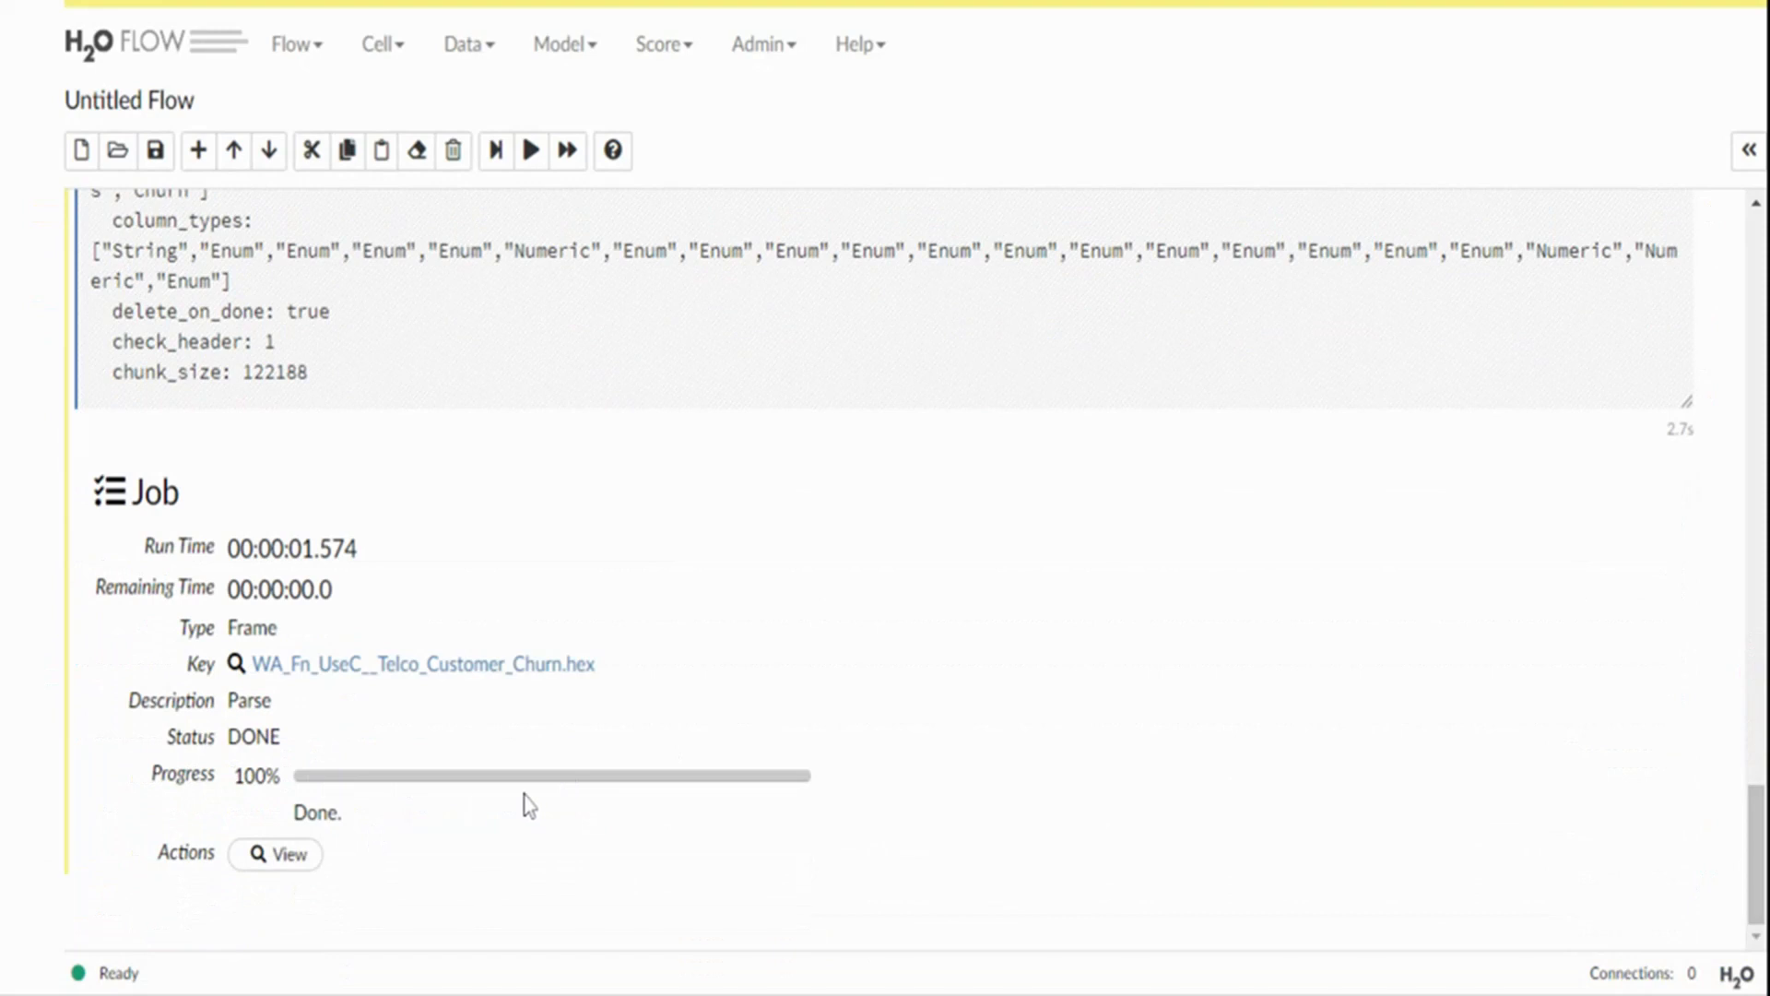
{"action": "left_click", "coordinate": [280, 858]}
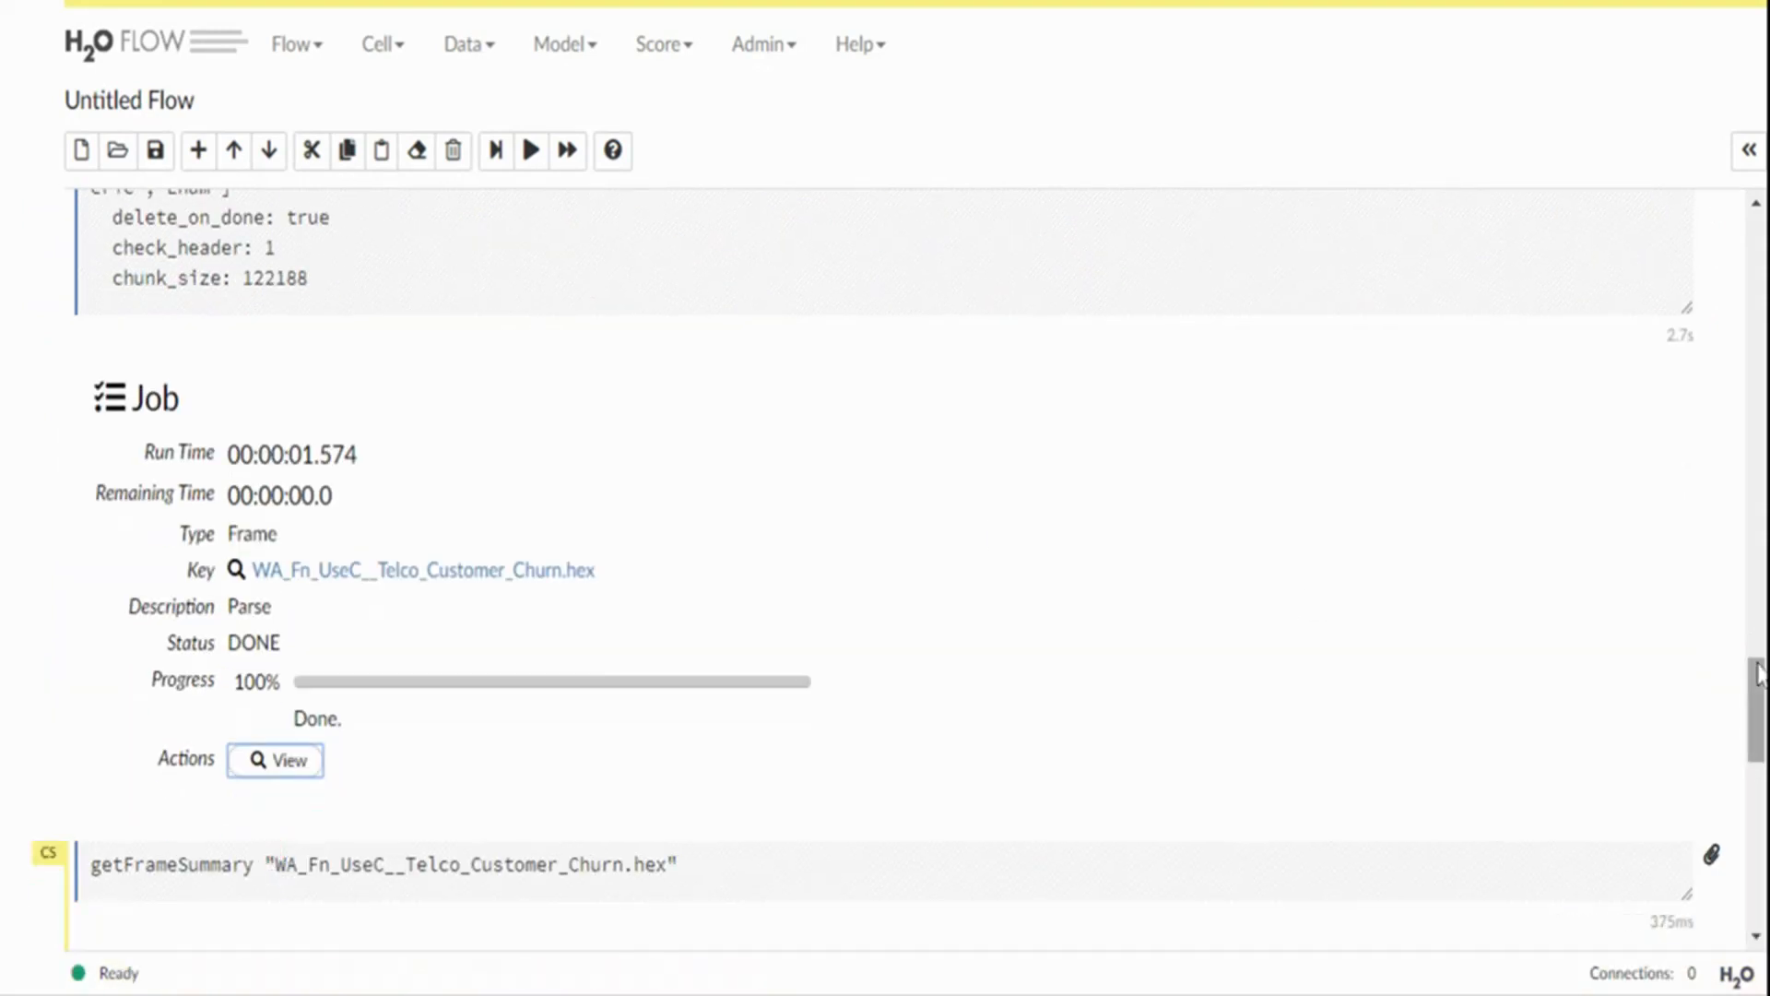
Examine the frame's column summaries, missing values and available actions, and expand the frame distribution summary
{"action": "scroll", "coordinate": [885, 568], "scroll_direction": "down", "scroll_amount": 1}
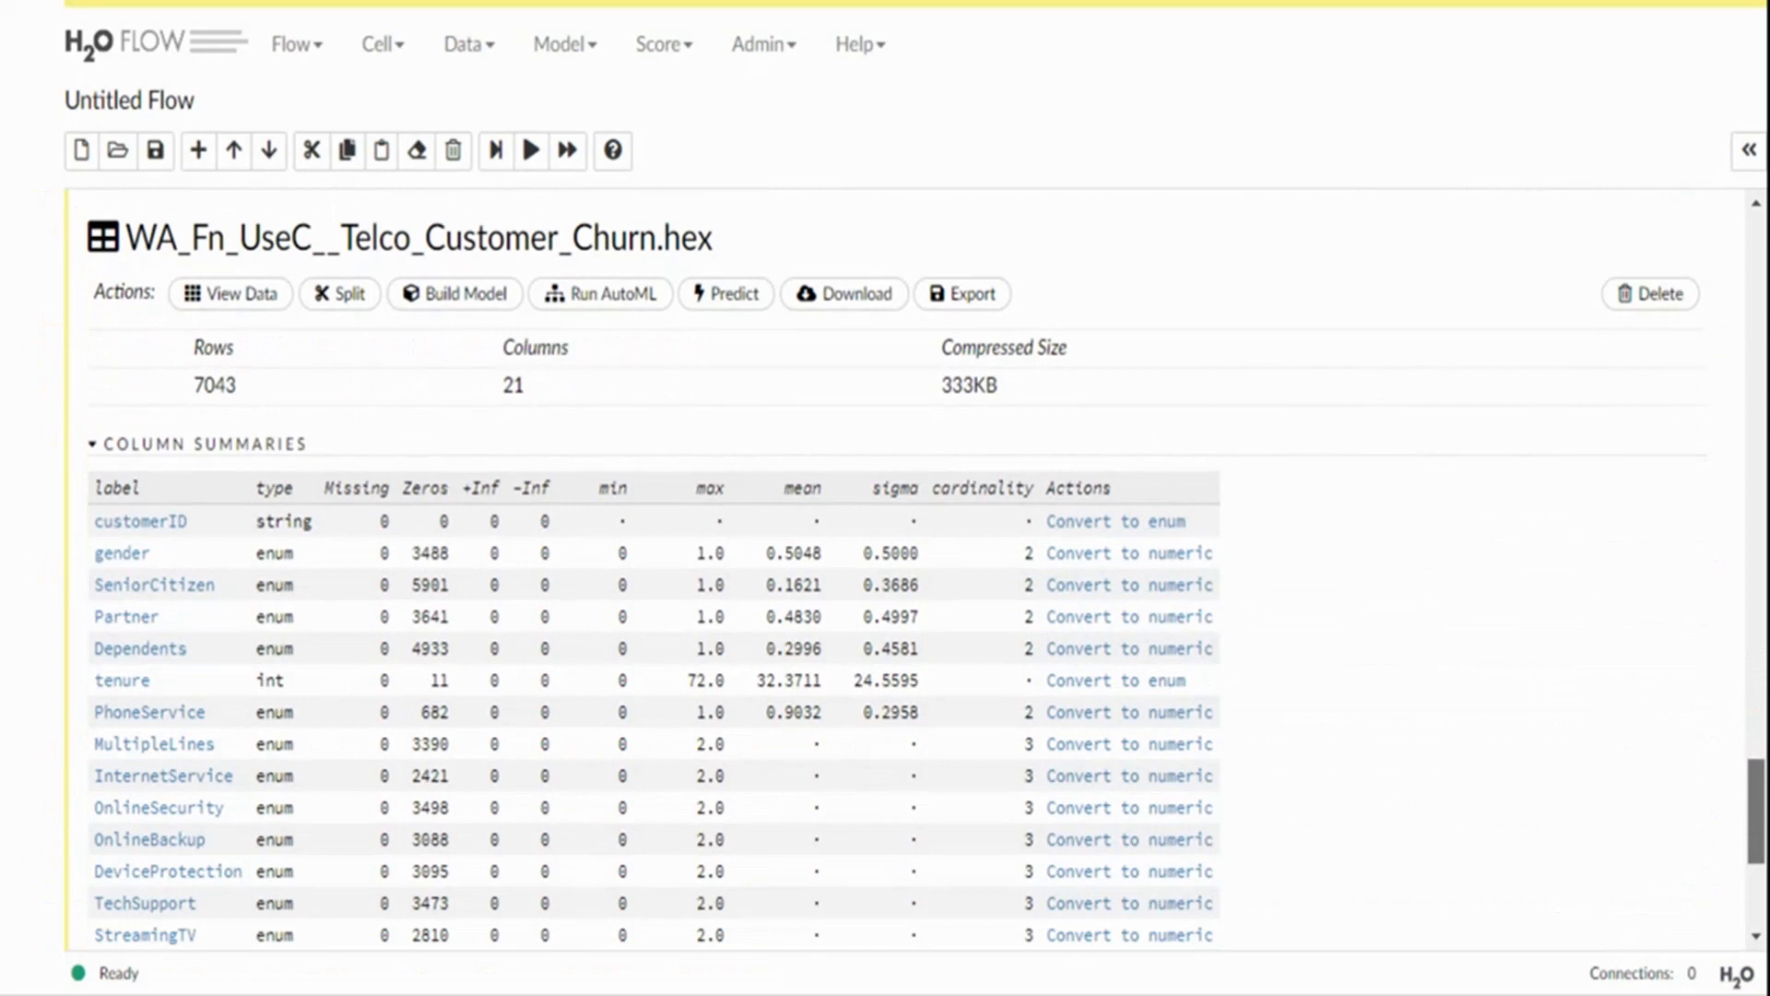
{"action": "left_click_drag", "start_coordinate": [1759, 811], "coordinate": [1759, 751]}
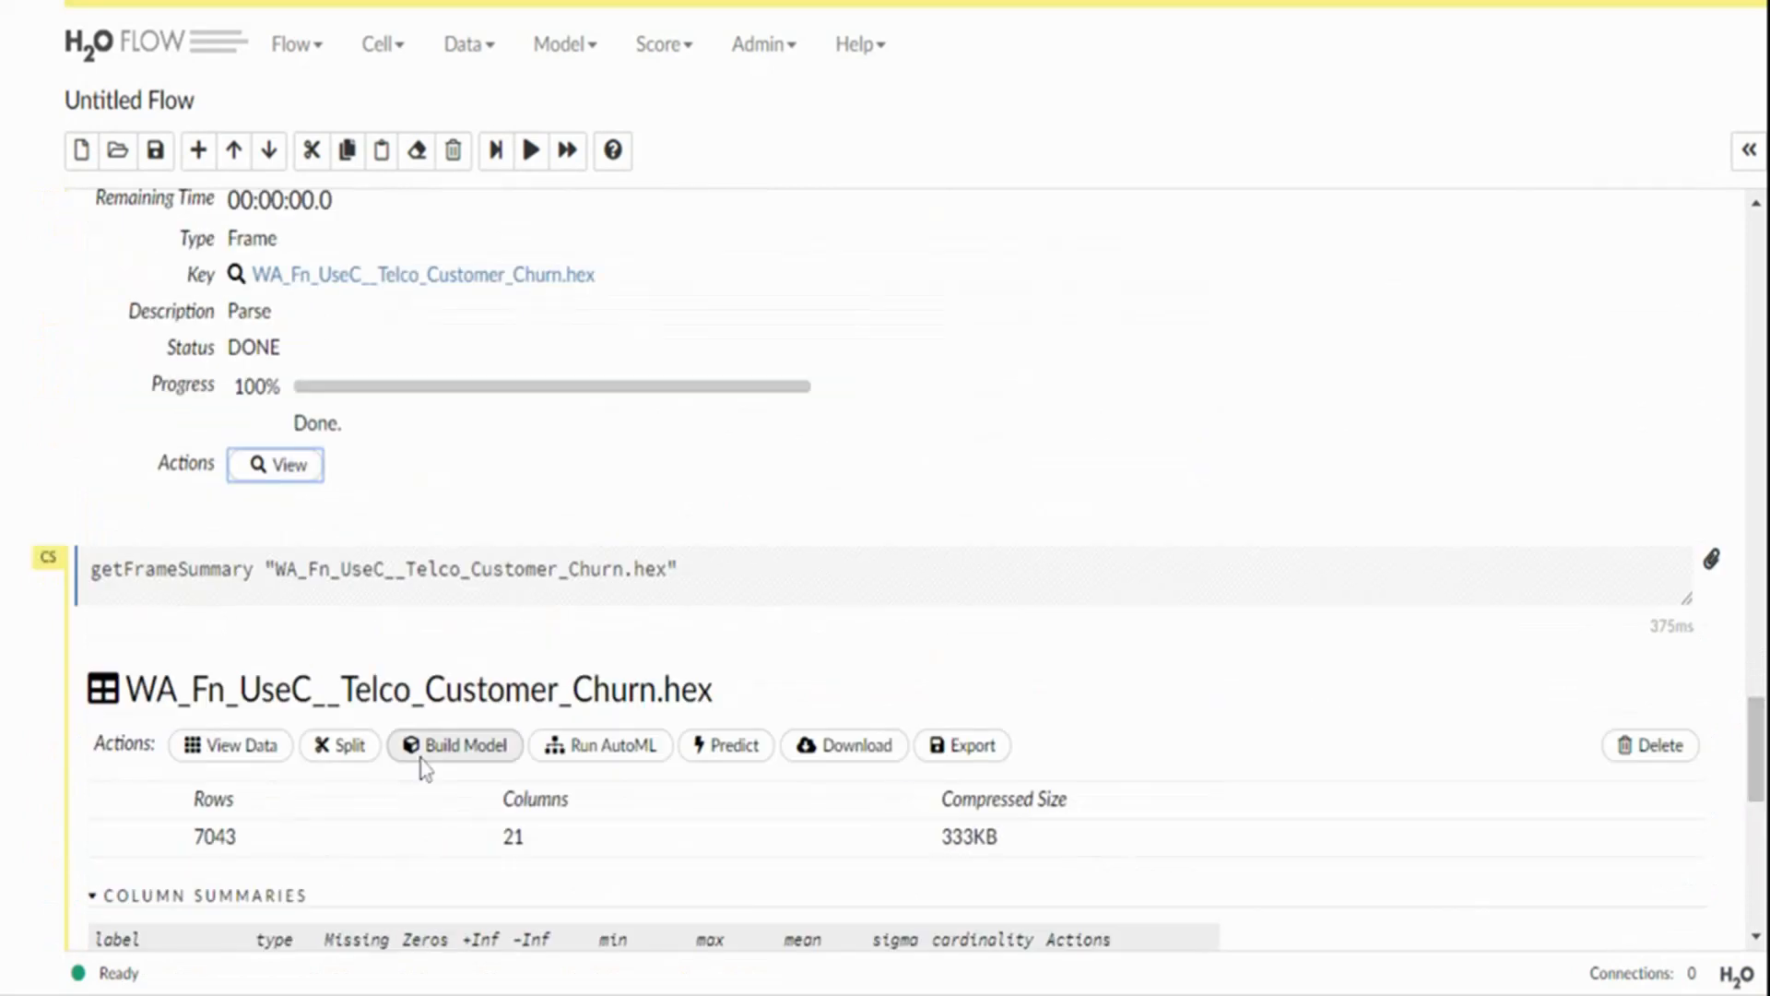
{"action": "left_click_drag", "start_coordinate": [1756, 751], "coordinate": [1758, 848]}
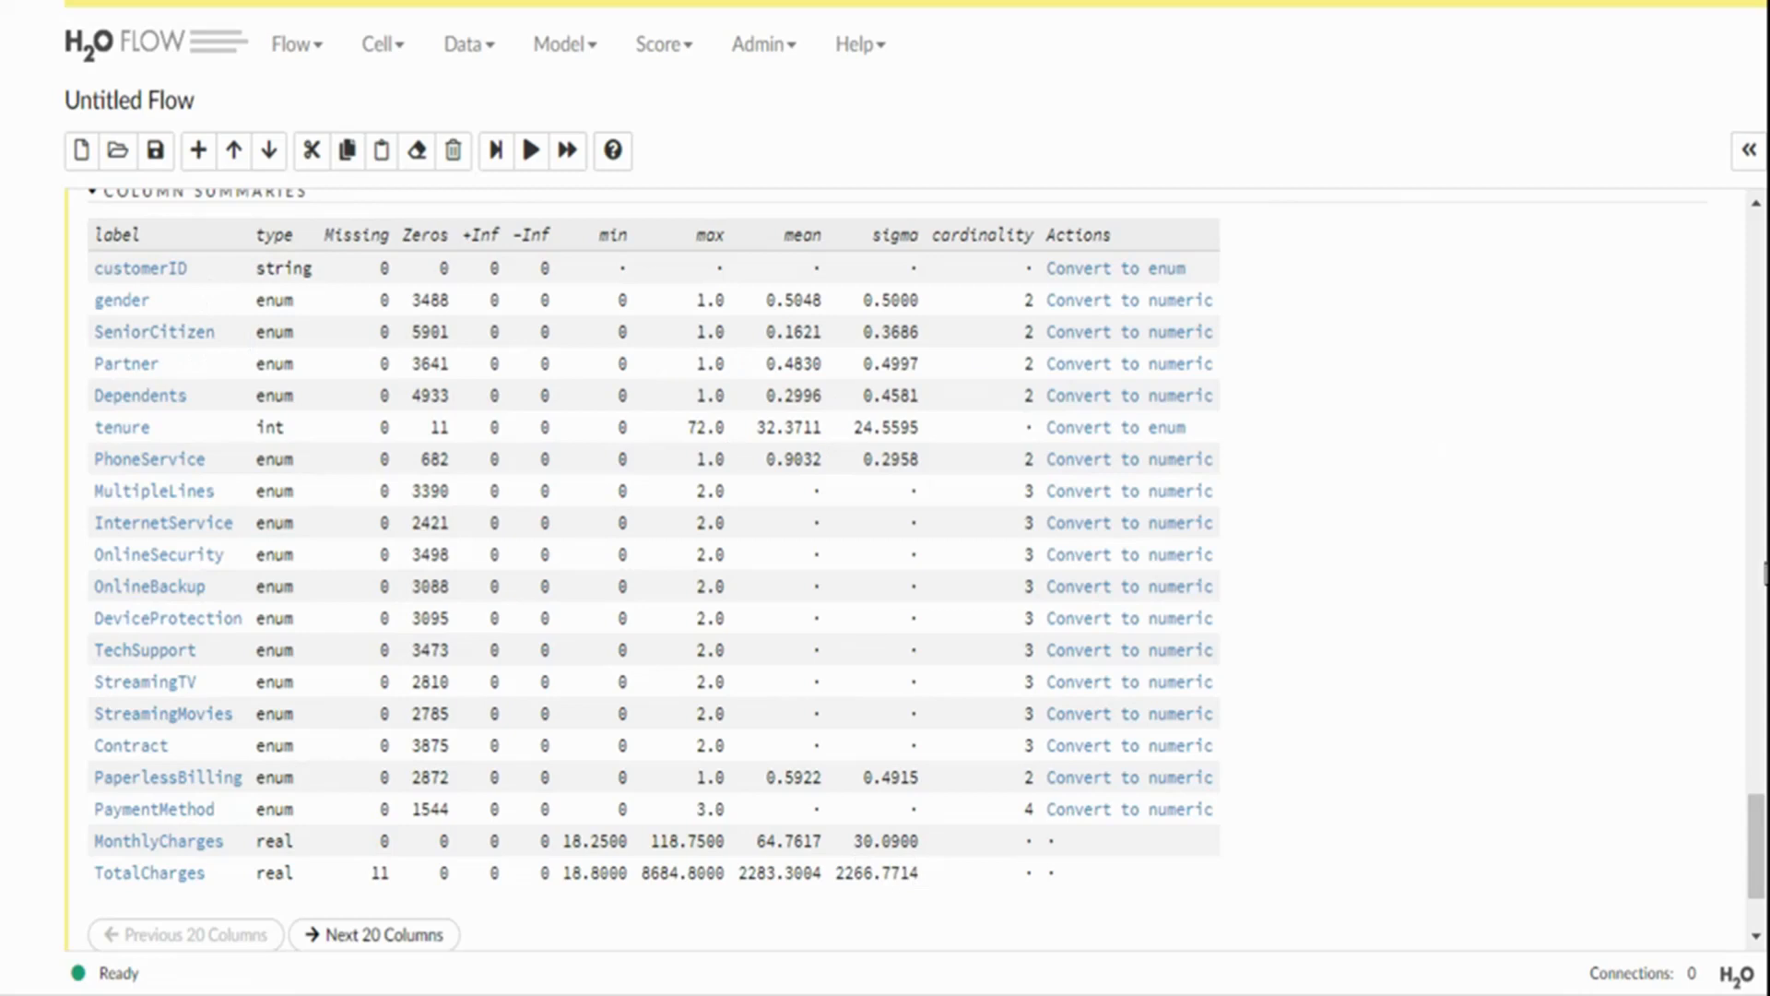
{"action": "left_click_drag", "start_coordinate": [1759, 844], "coordinate": [1759, 868]}
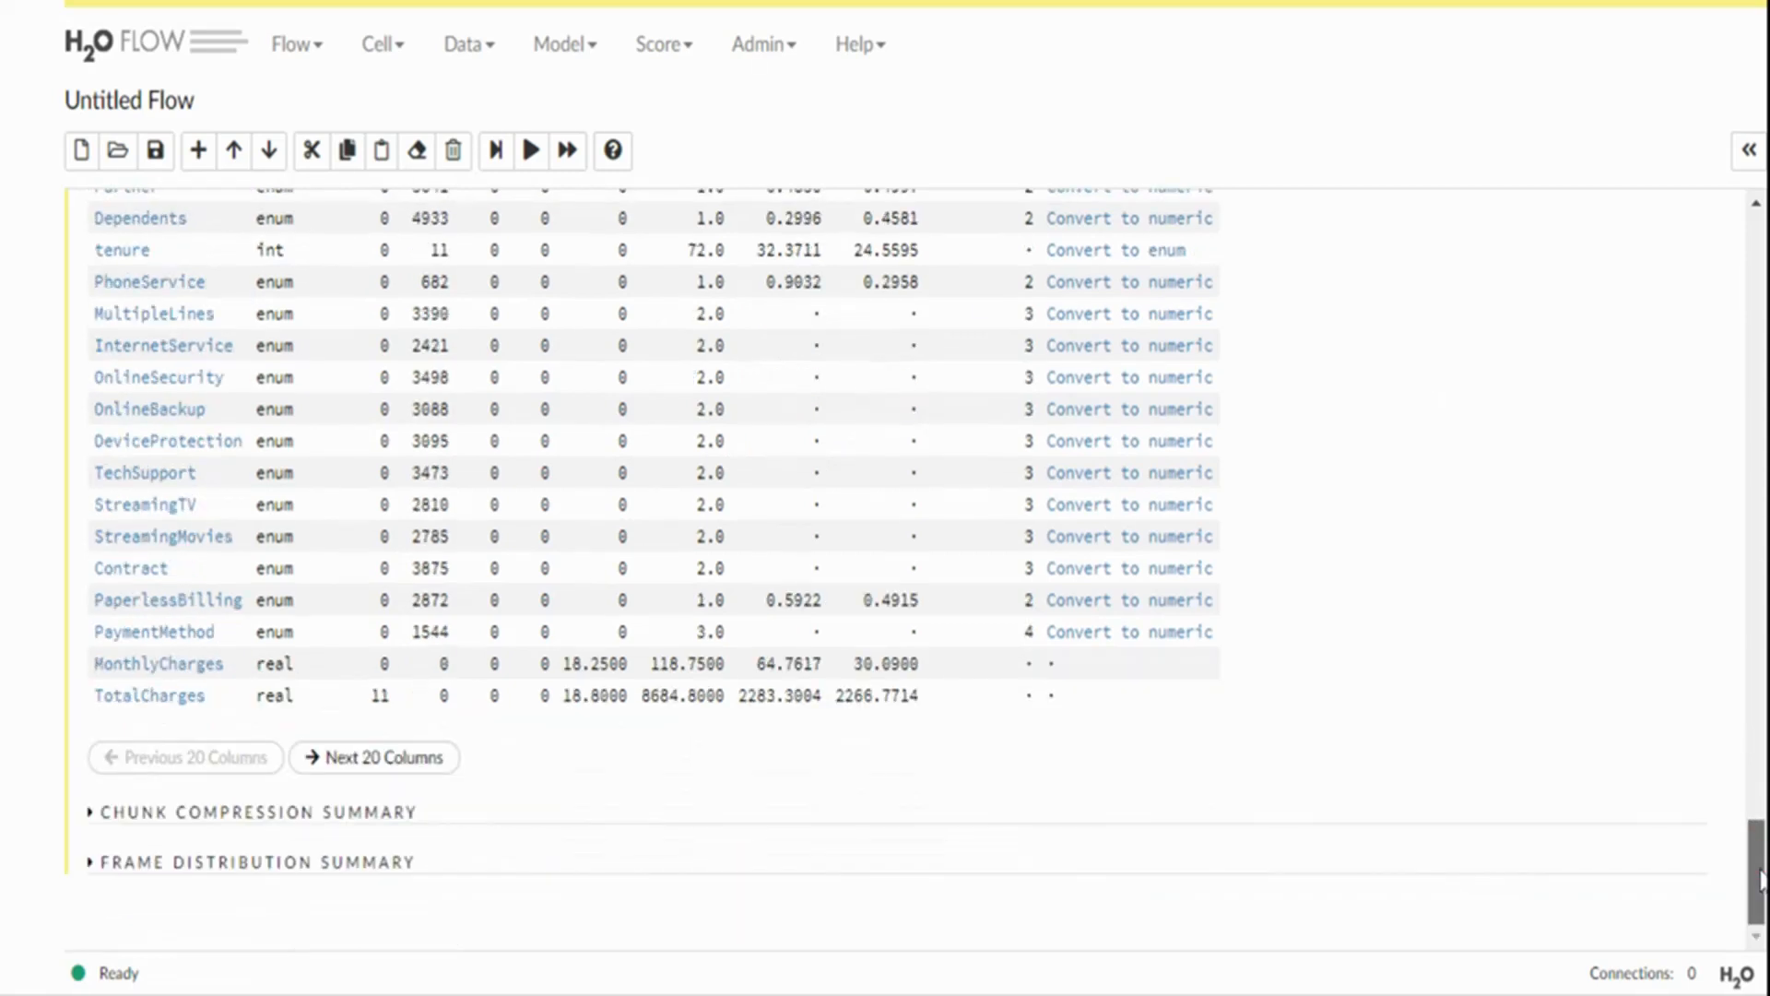
{"action": "left_click", "coordinate": [262, 862]}
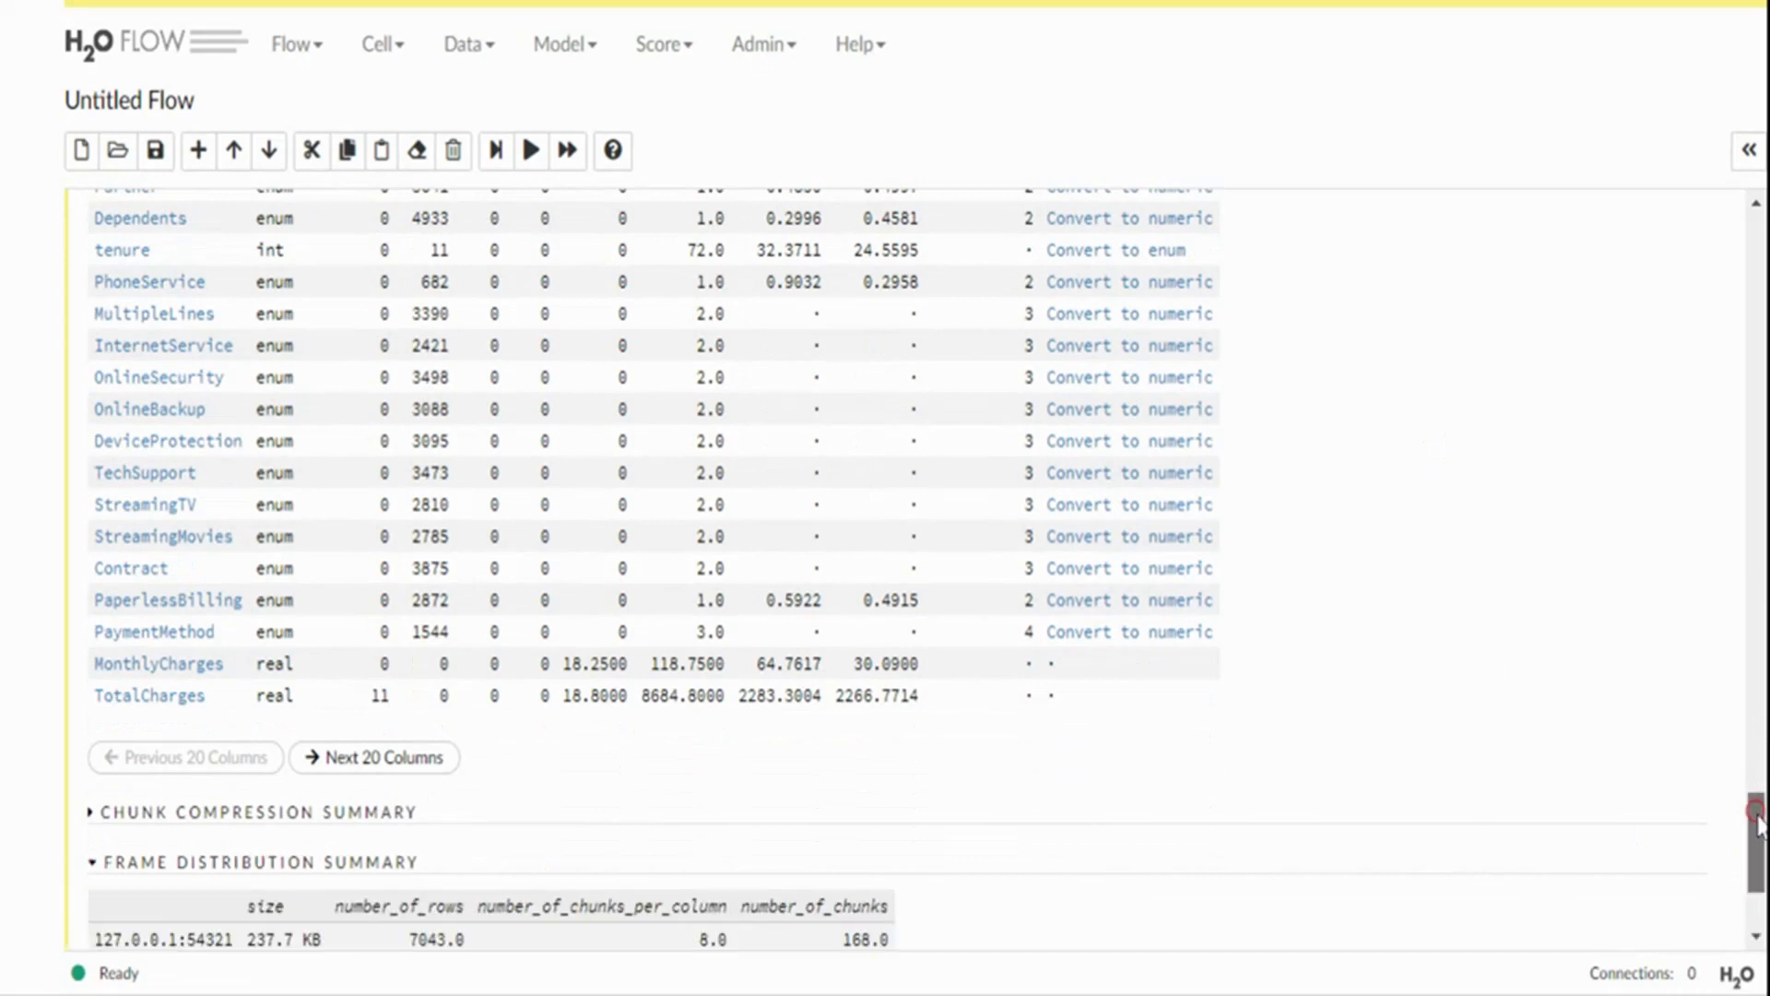
{"action": "left_click_drag", "start_coordinate": [1760, 830], "coordinate": [1761, 862]}
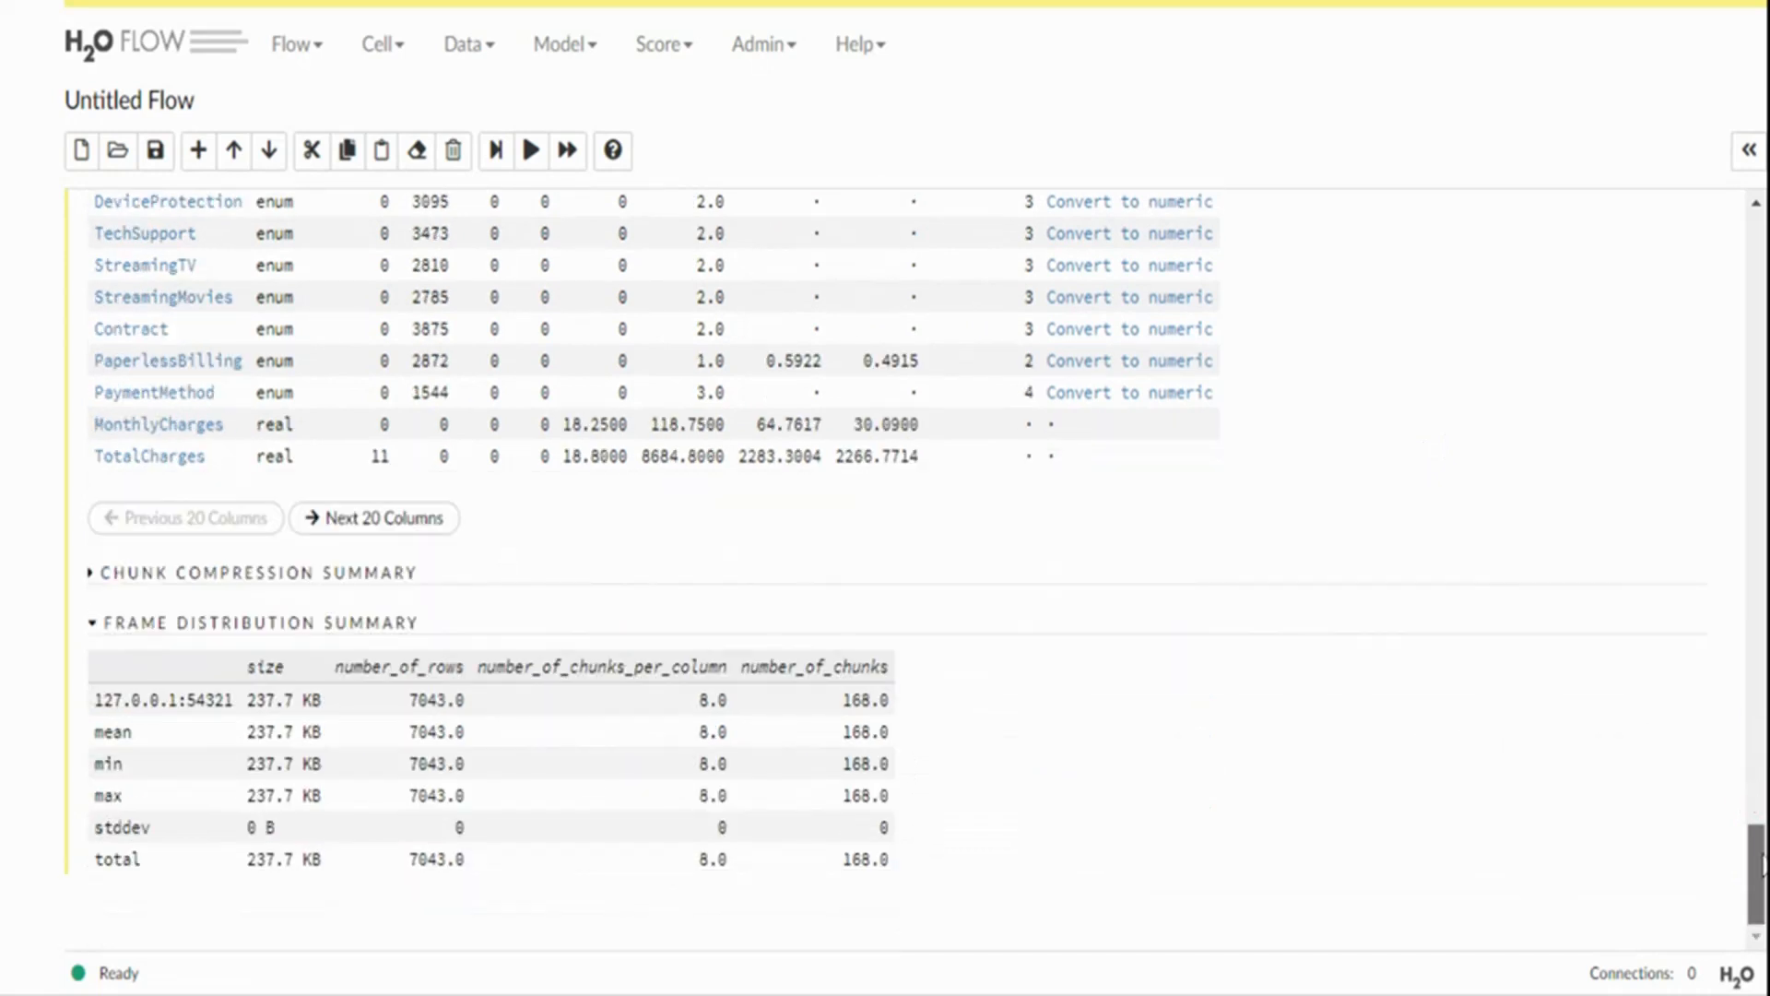
{"action": "left_click_drag", "start_coordinate": [1759, 867], "coordinate": [1740, 735]}
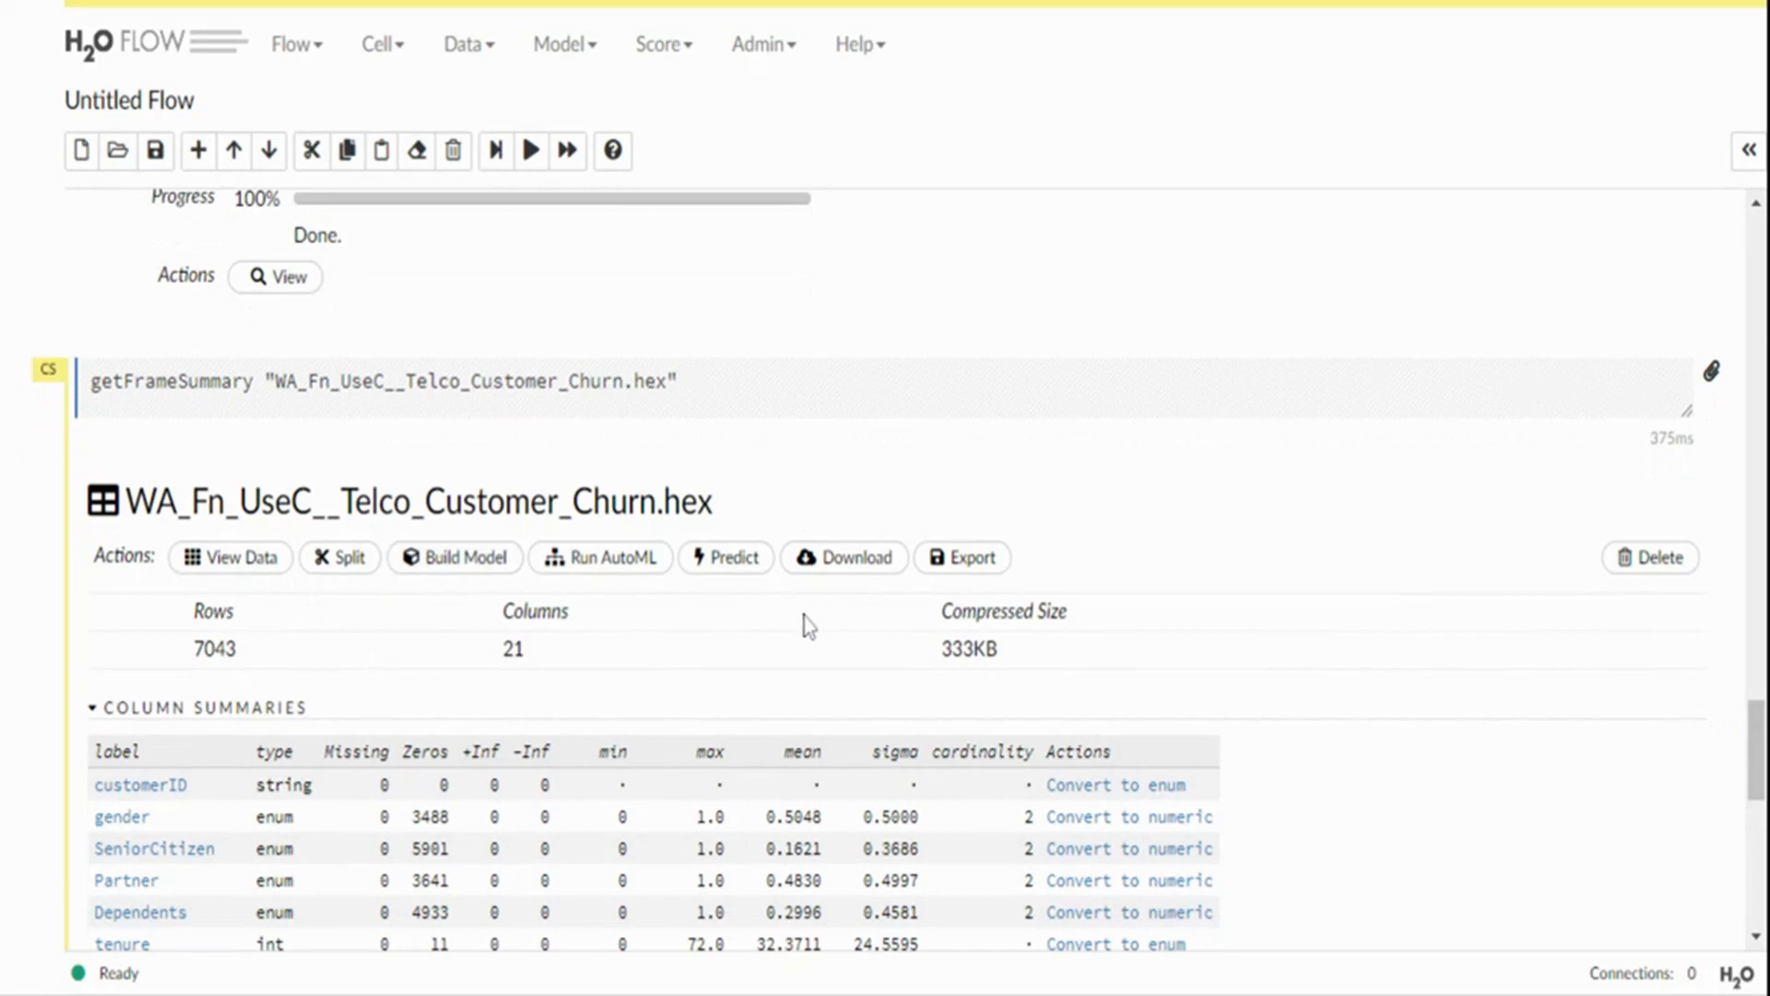
Split the Telco churn frame into frame_0.750 and frame_0.250 with ratios 0.75 and 0.25
{"action": "left_click", "coordinate": [344, 569]}
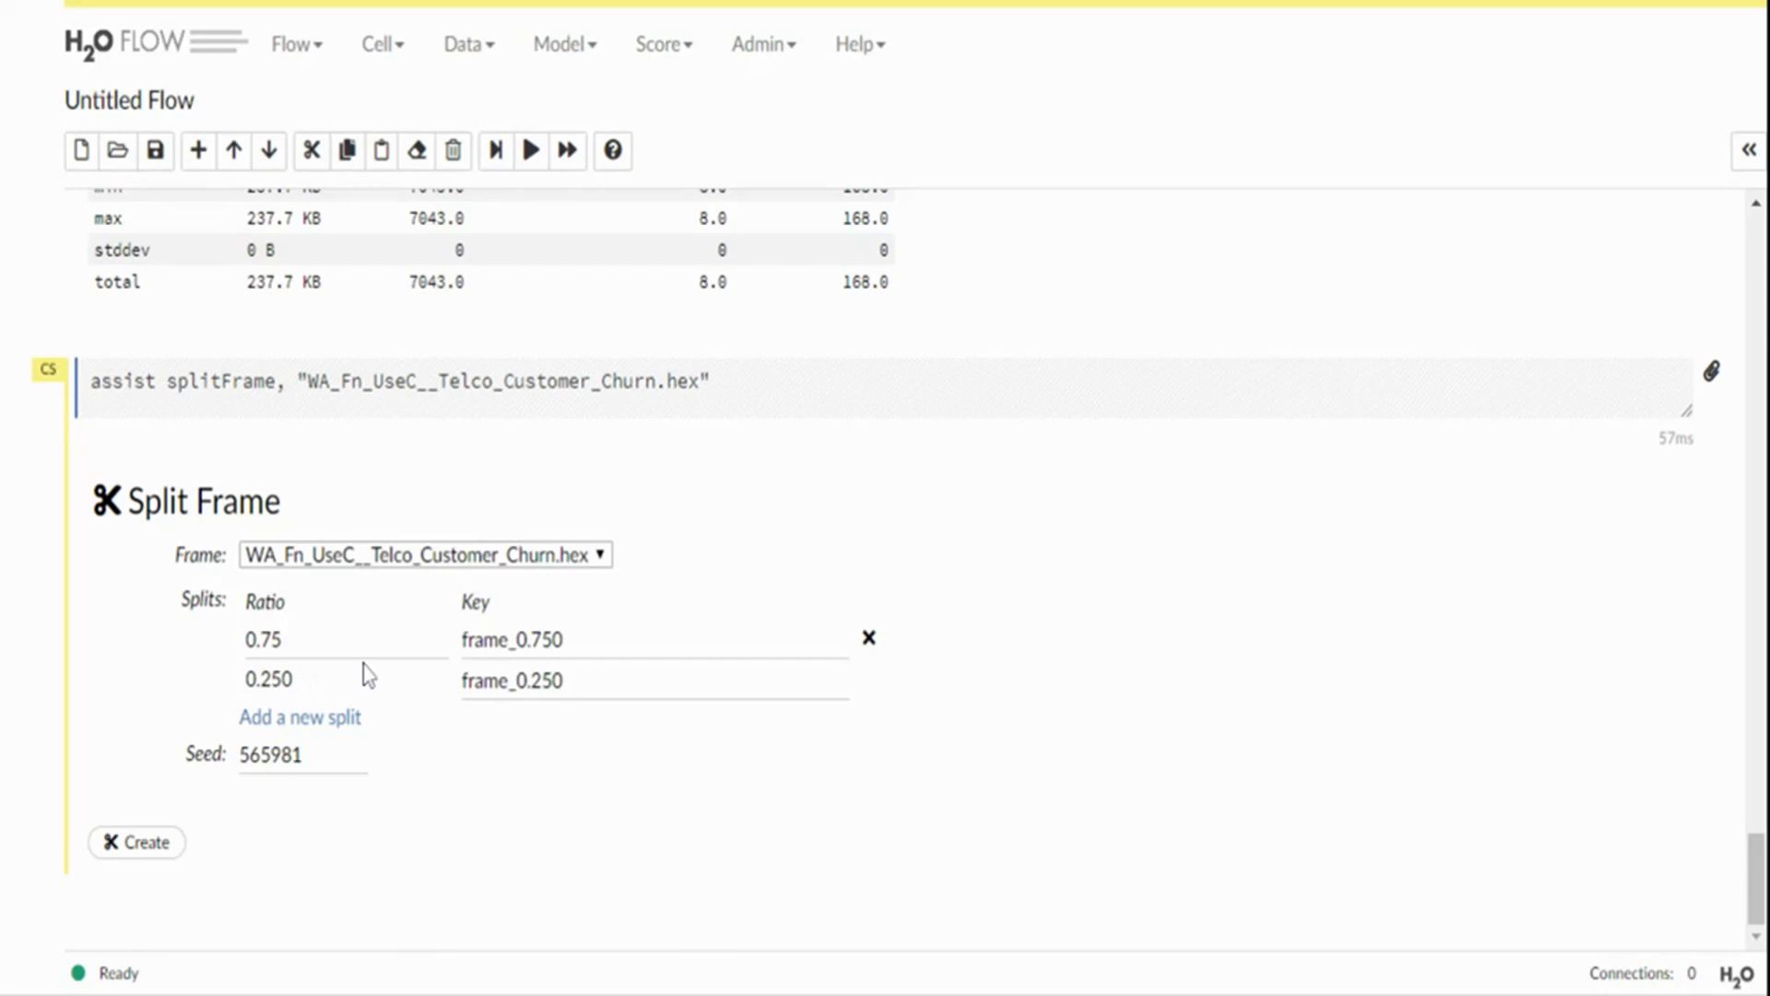
{"action": "left_click", "coordinate": [148, 843]}
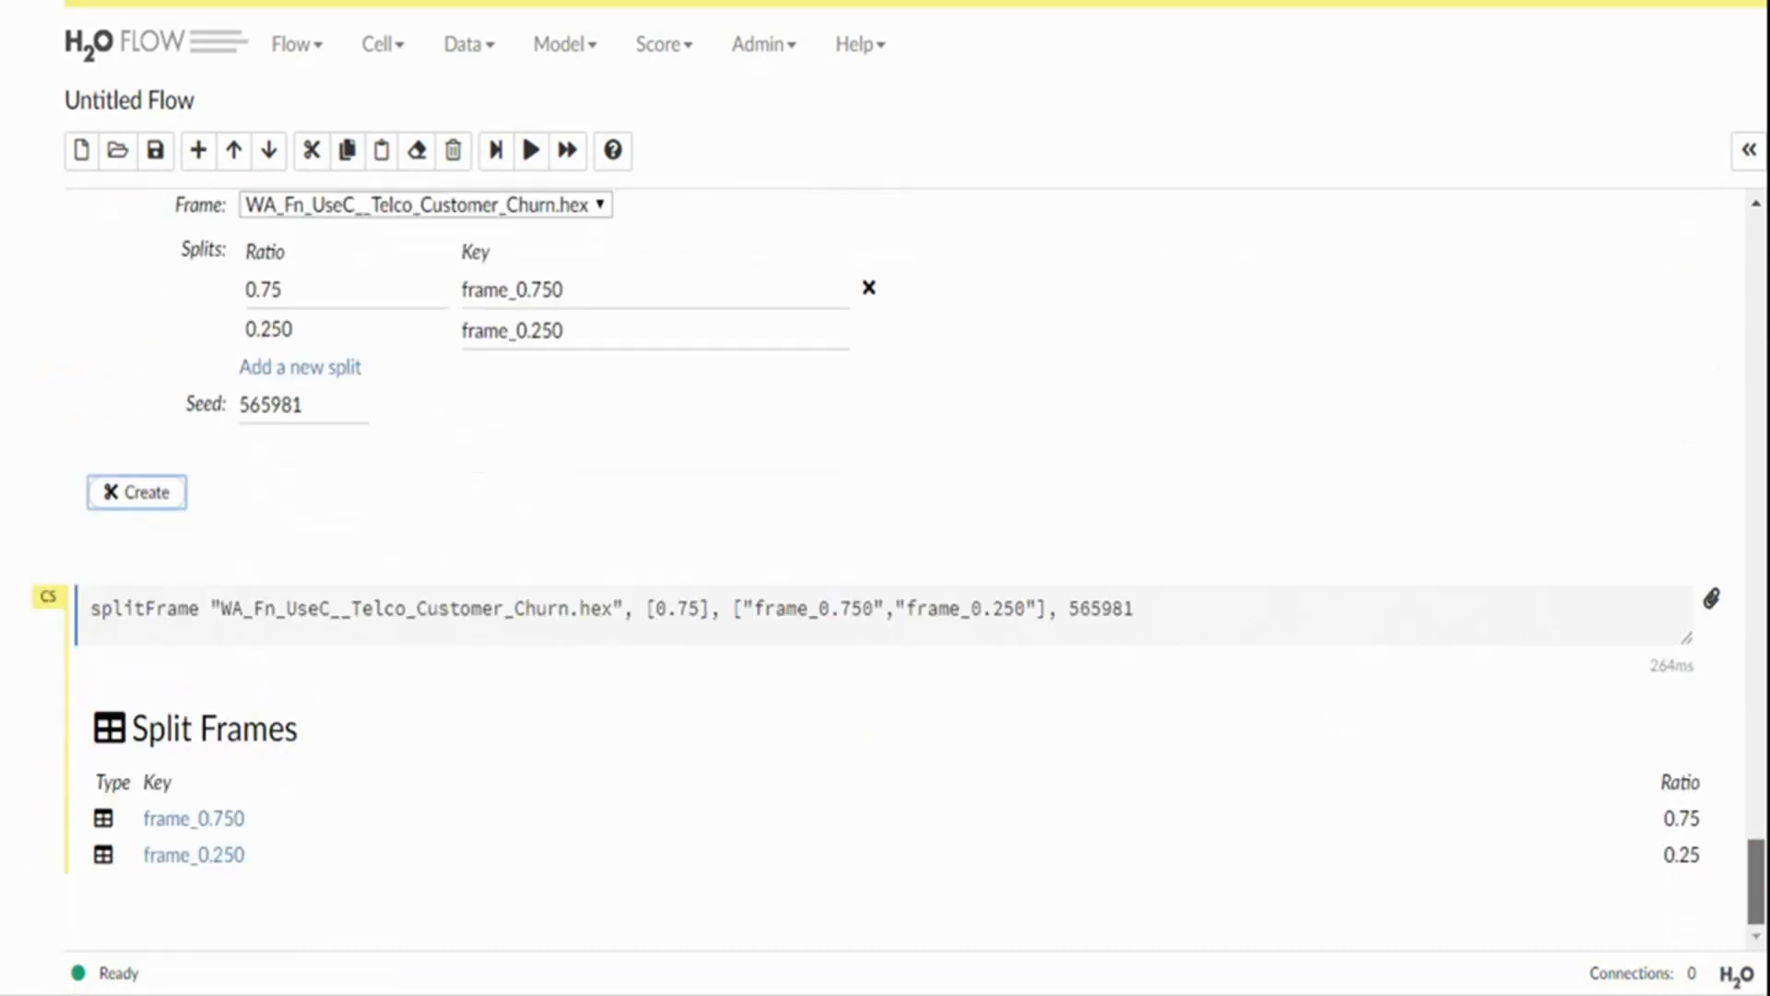
Start building a model from the Telco churn frame and choose Distributed Random Forest as the algorithm
{"action": "left_click_drag", "start_coordinate": [1752, 880], "coordinate": [1744, 694]}
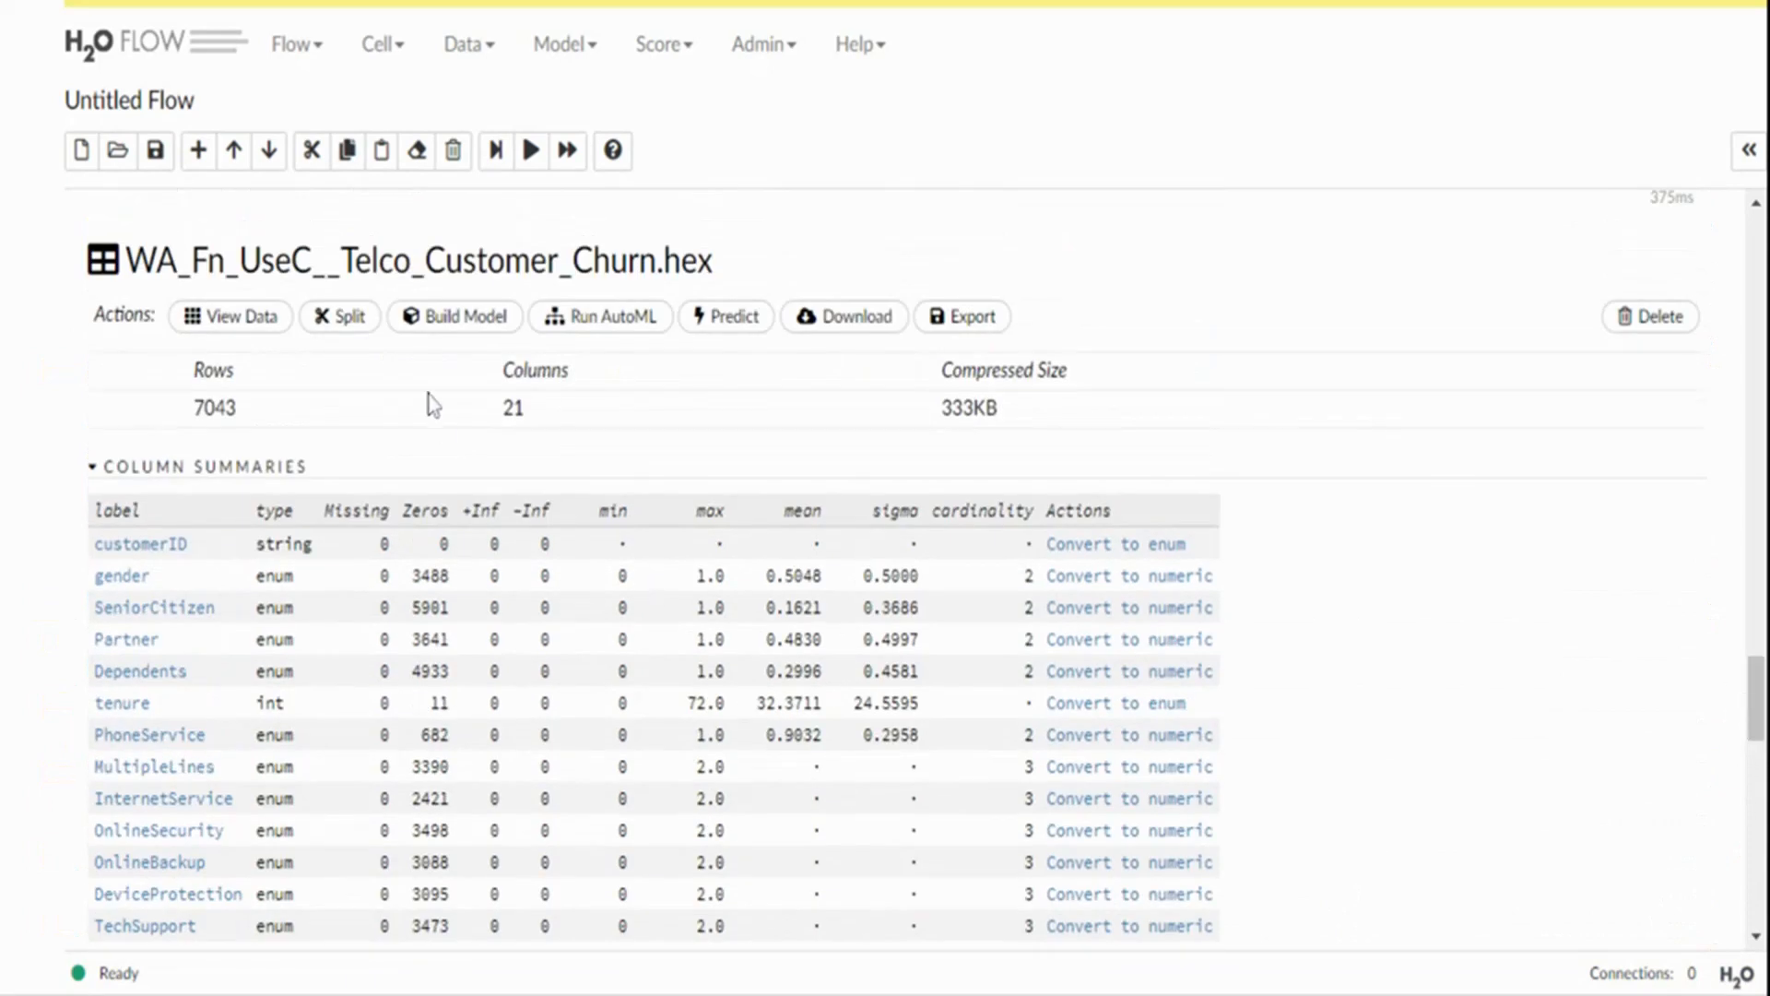
{"action": "left_click", "coordinate": [453, 320]}
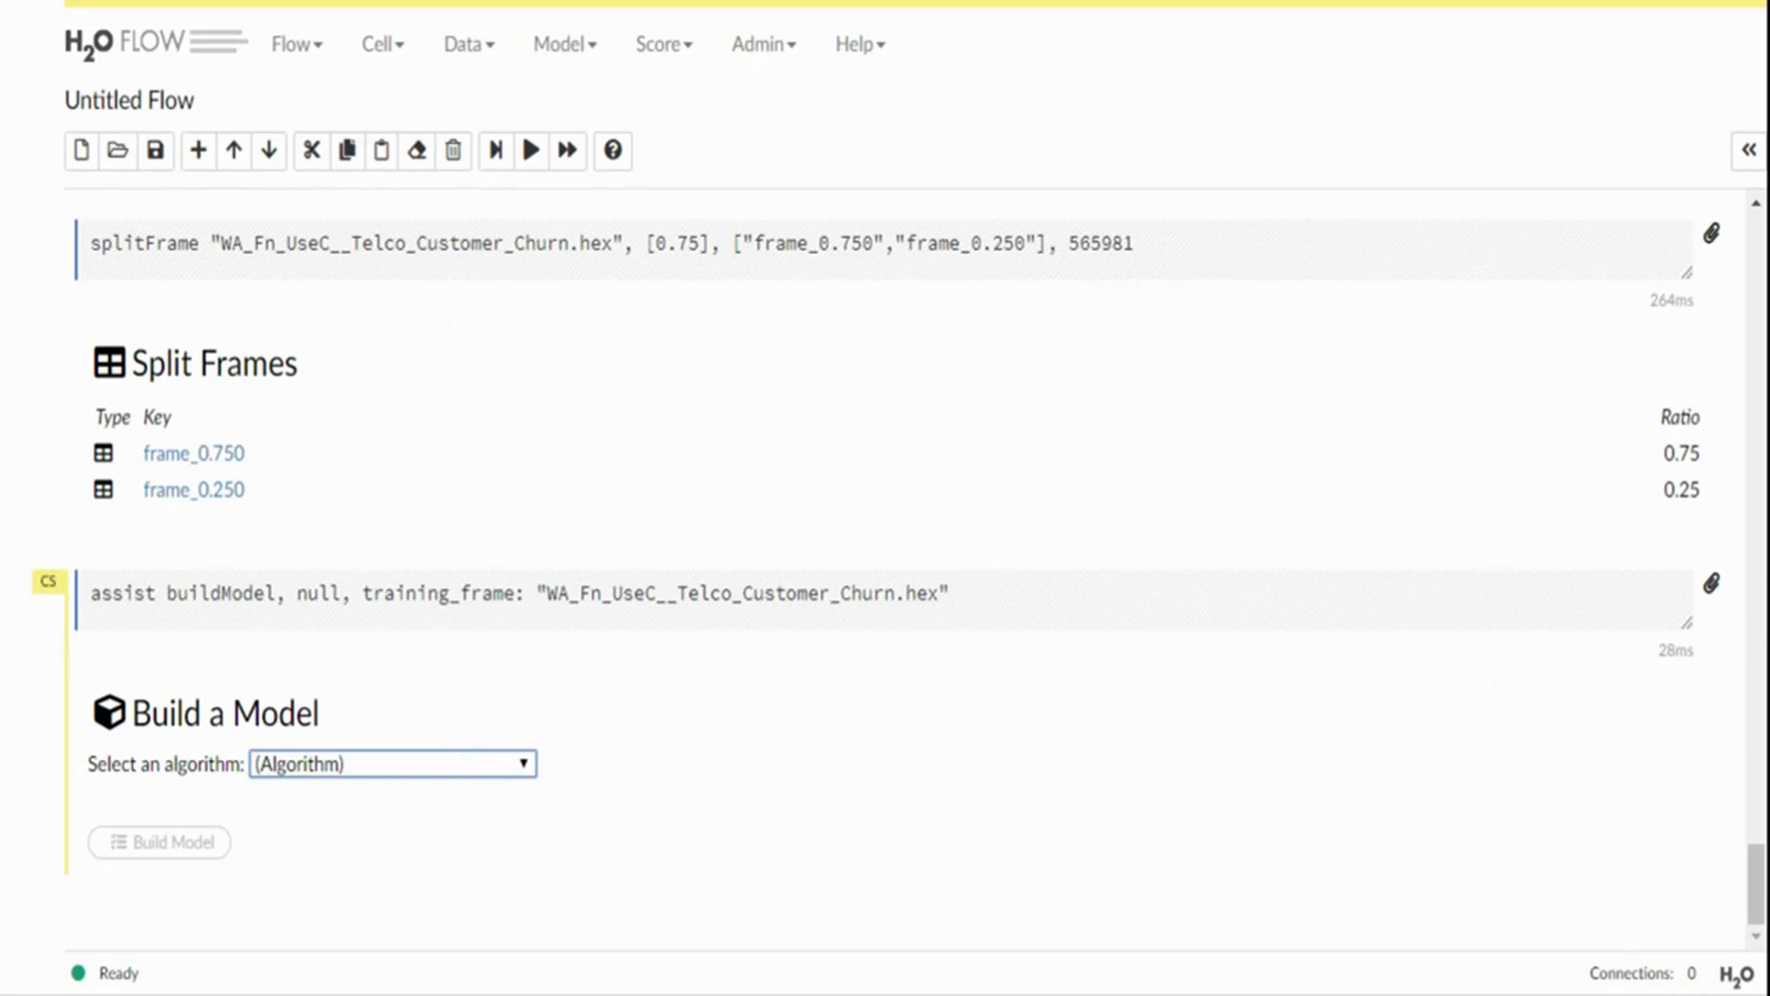
{"action": "left_click", "coordinate": [363, 763]}
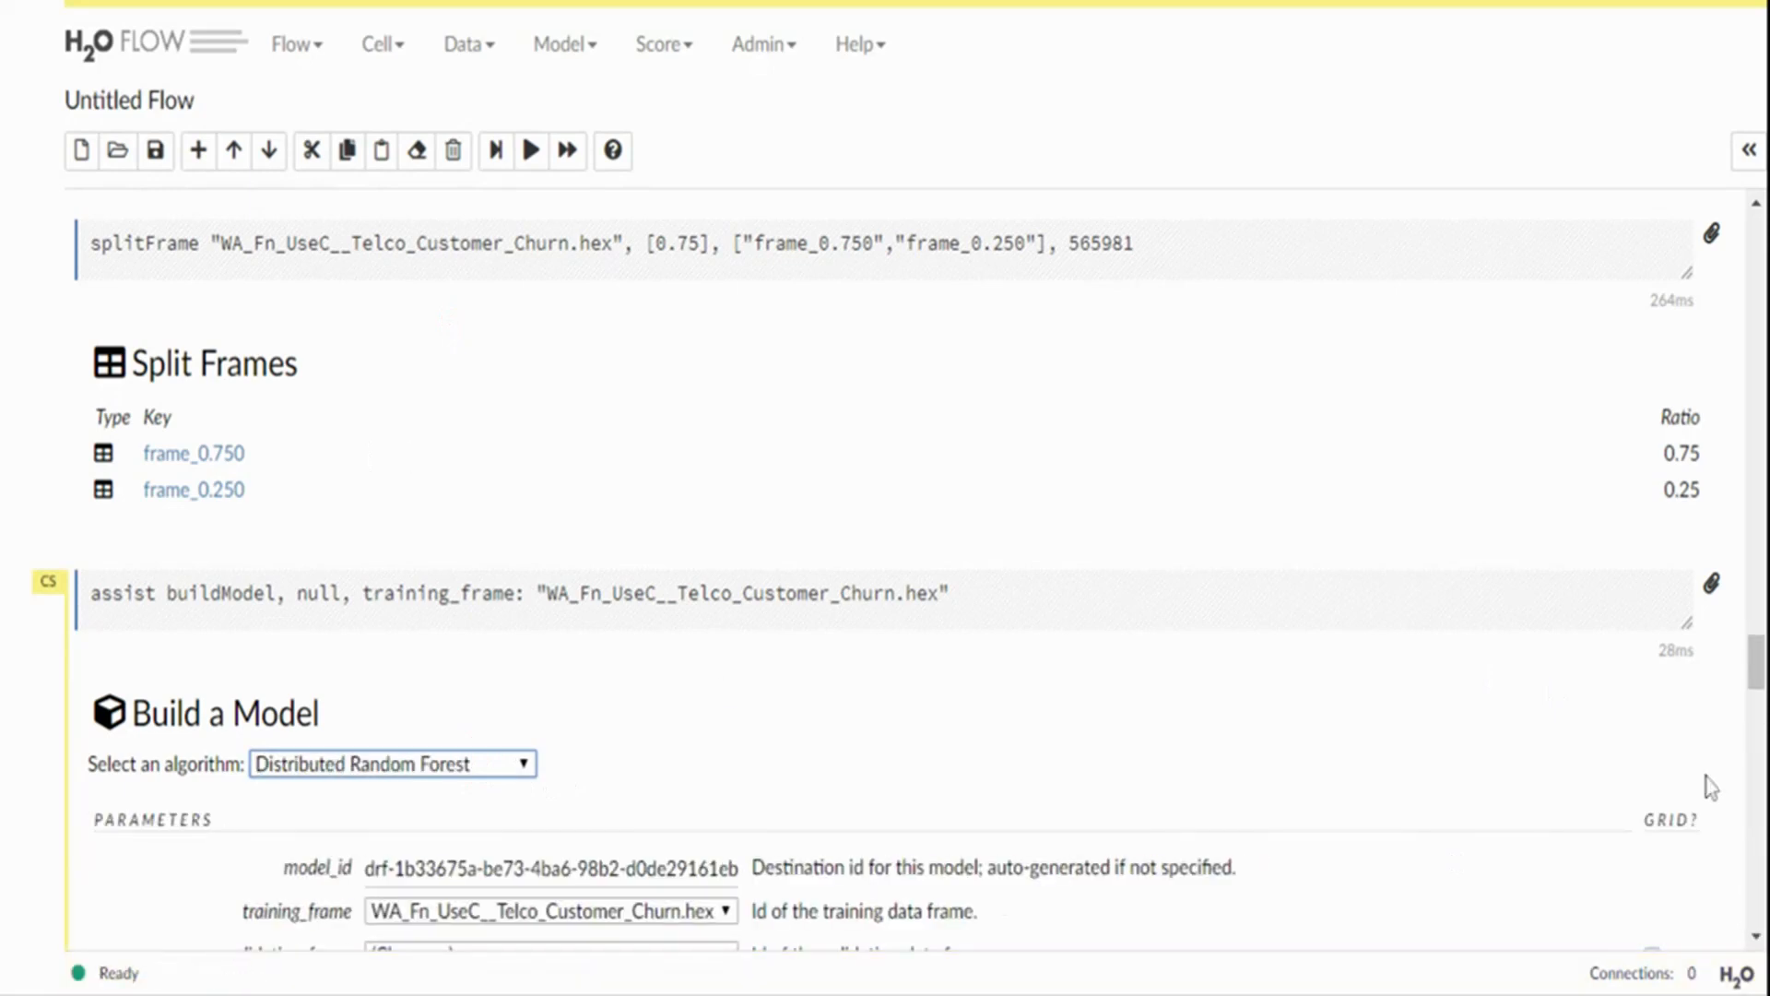
Set the model's training frame to frame_0.750 and its validation frame to frame_0.250
{"action": "left_click_drag", "start_coordinate": [1756, 664], "coordinate": [1756, 704]}
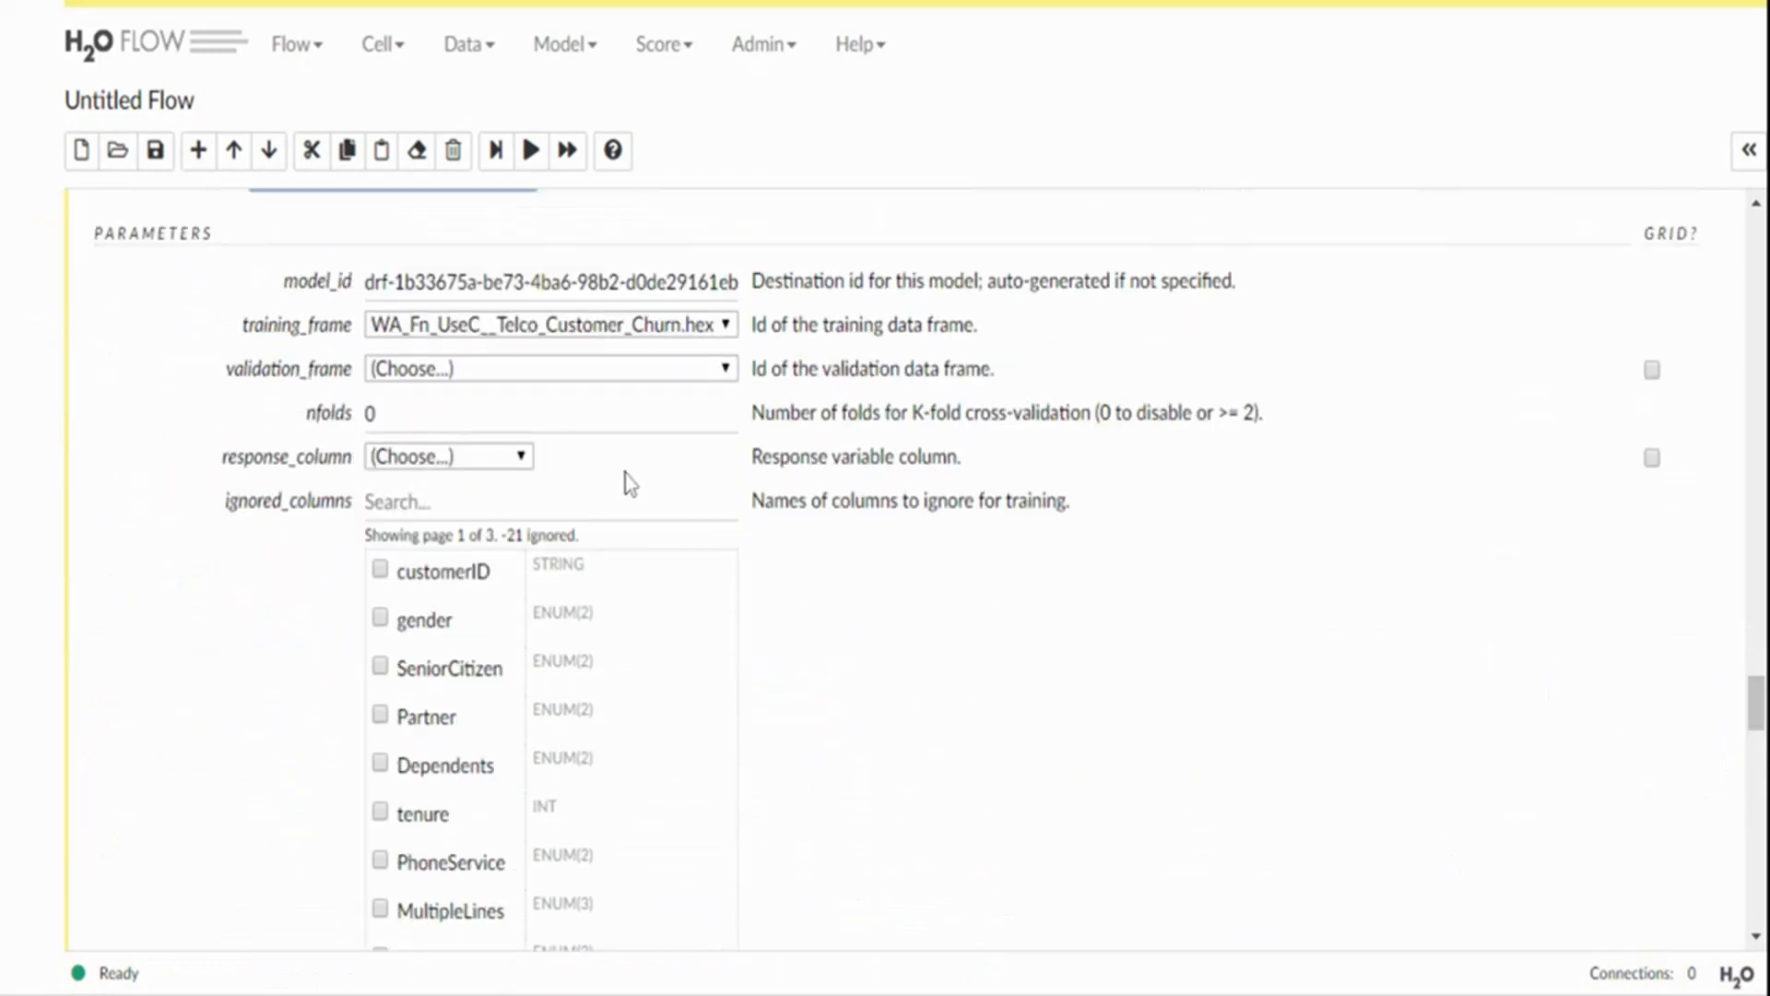
{"action": "left_click", "coordinate": [512, 329]}
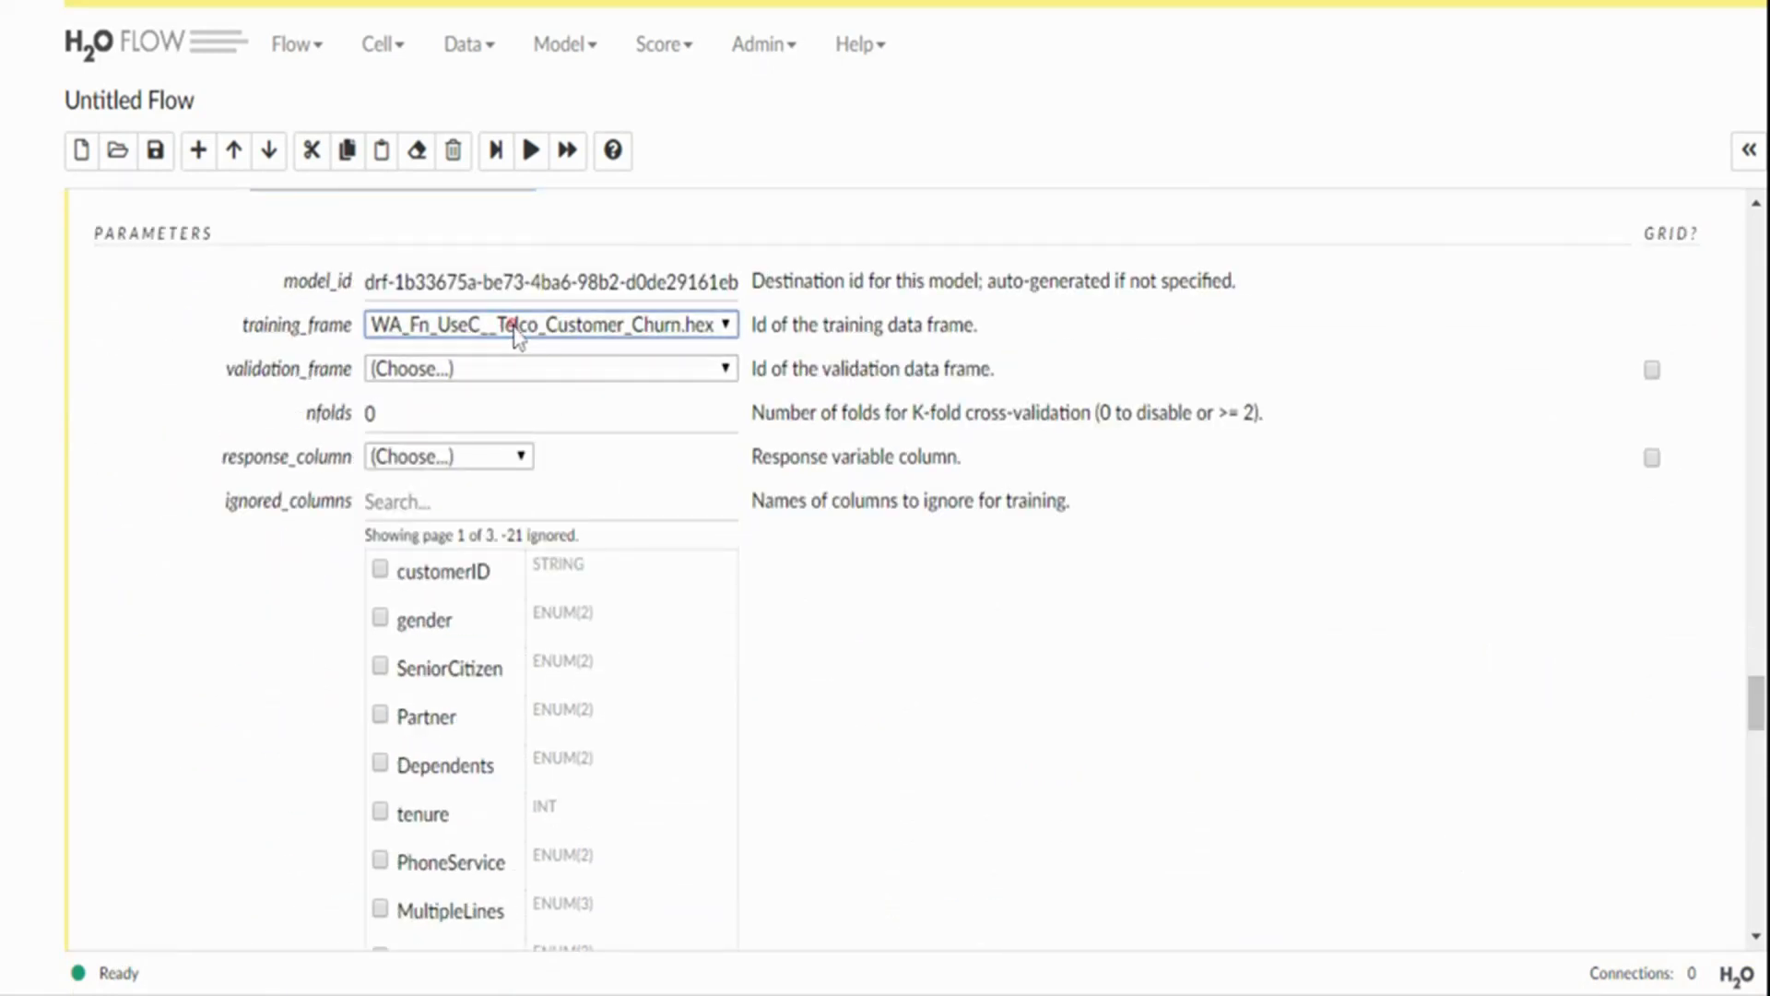
{"action": "left_click", "coordinate": [510, 352]}
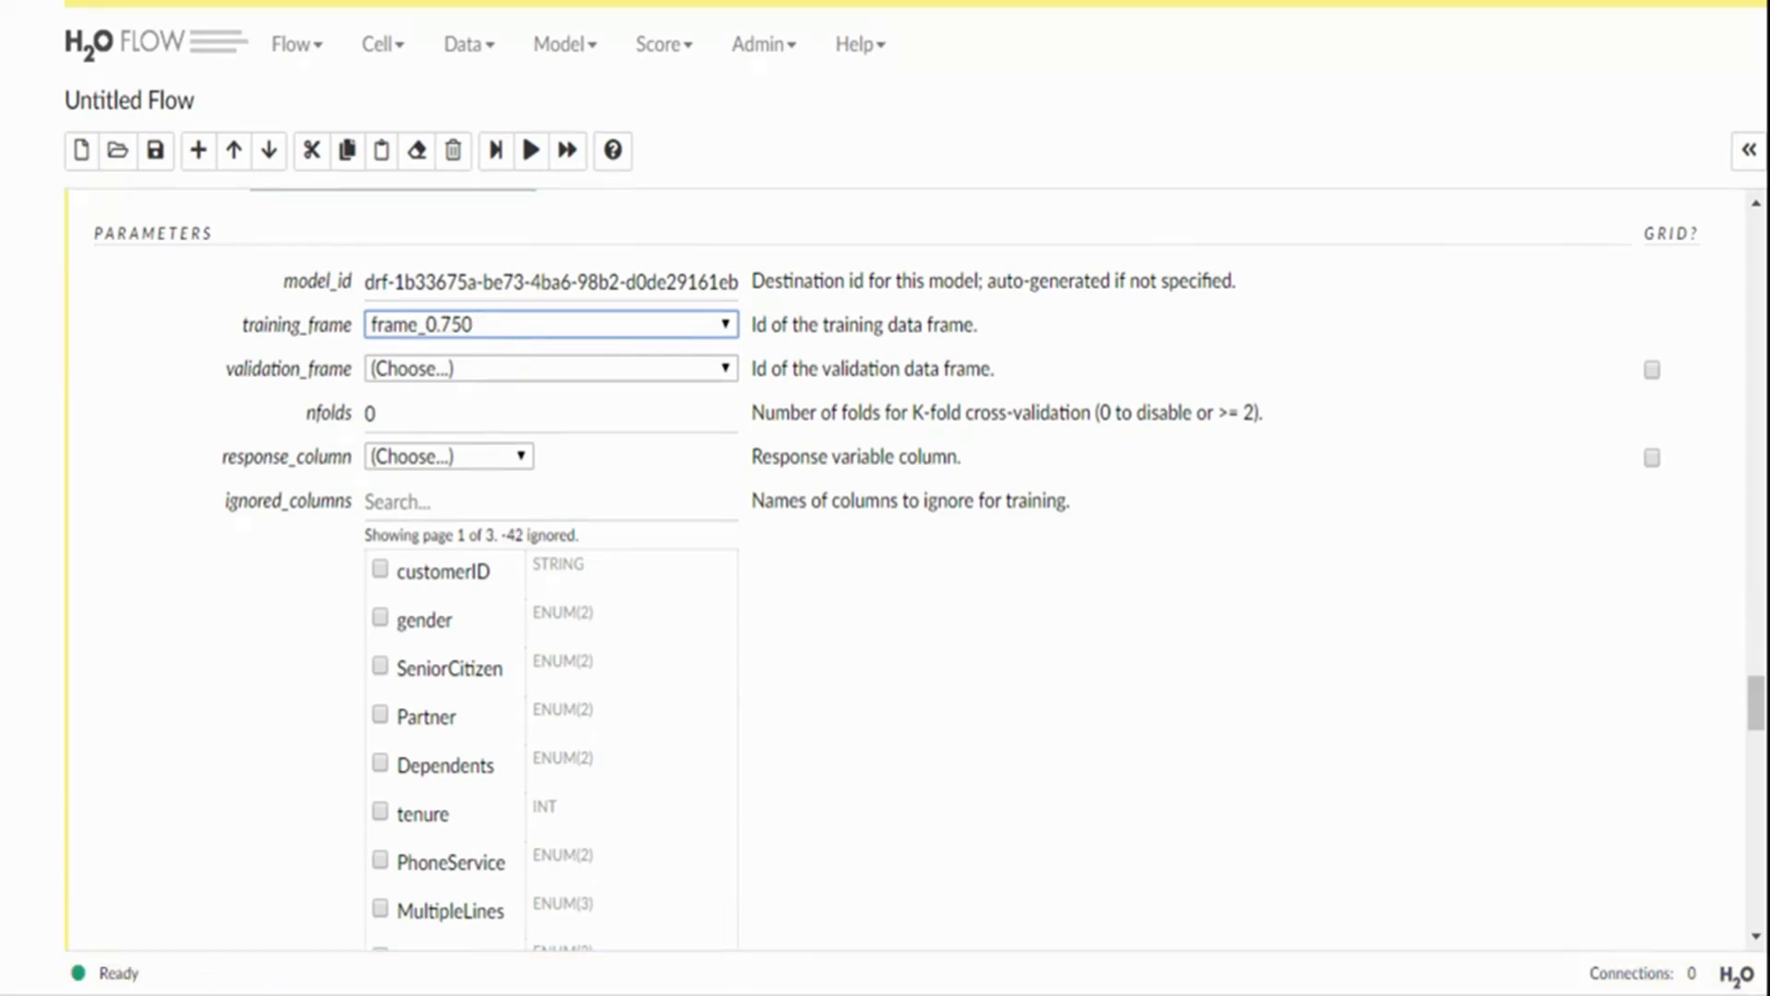
{"action": "left_click", "coordinate": [488, 372]}
{"action": "left_click", "coordinate": [481, 398]}
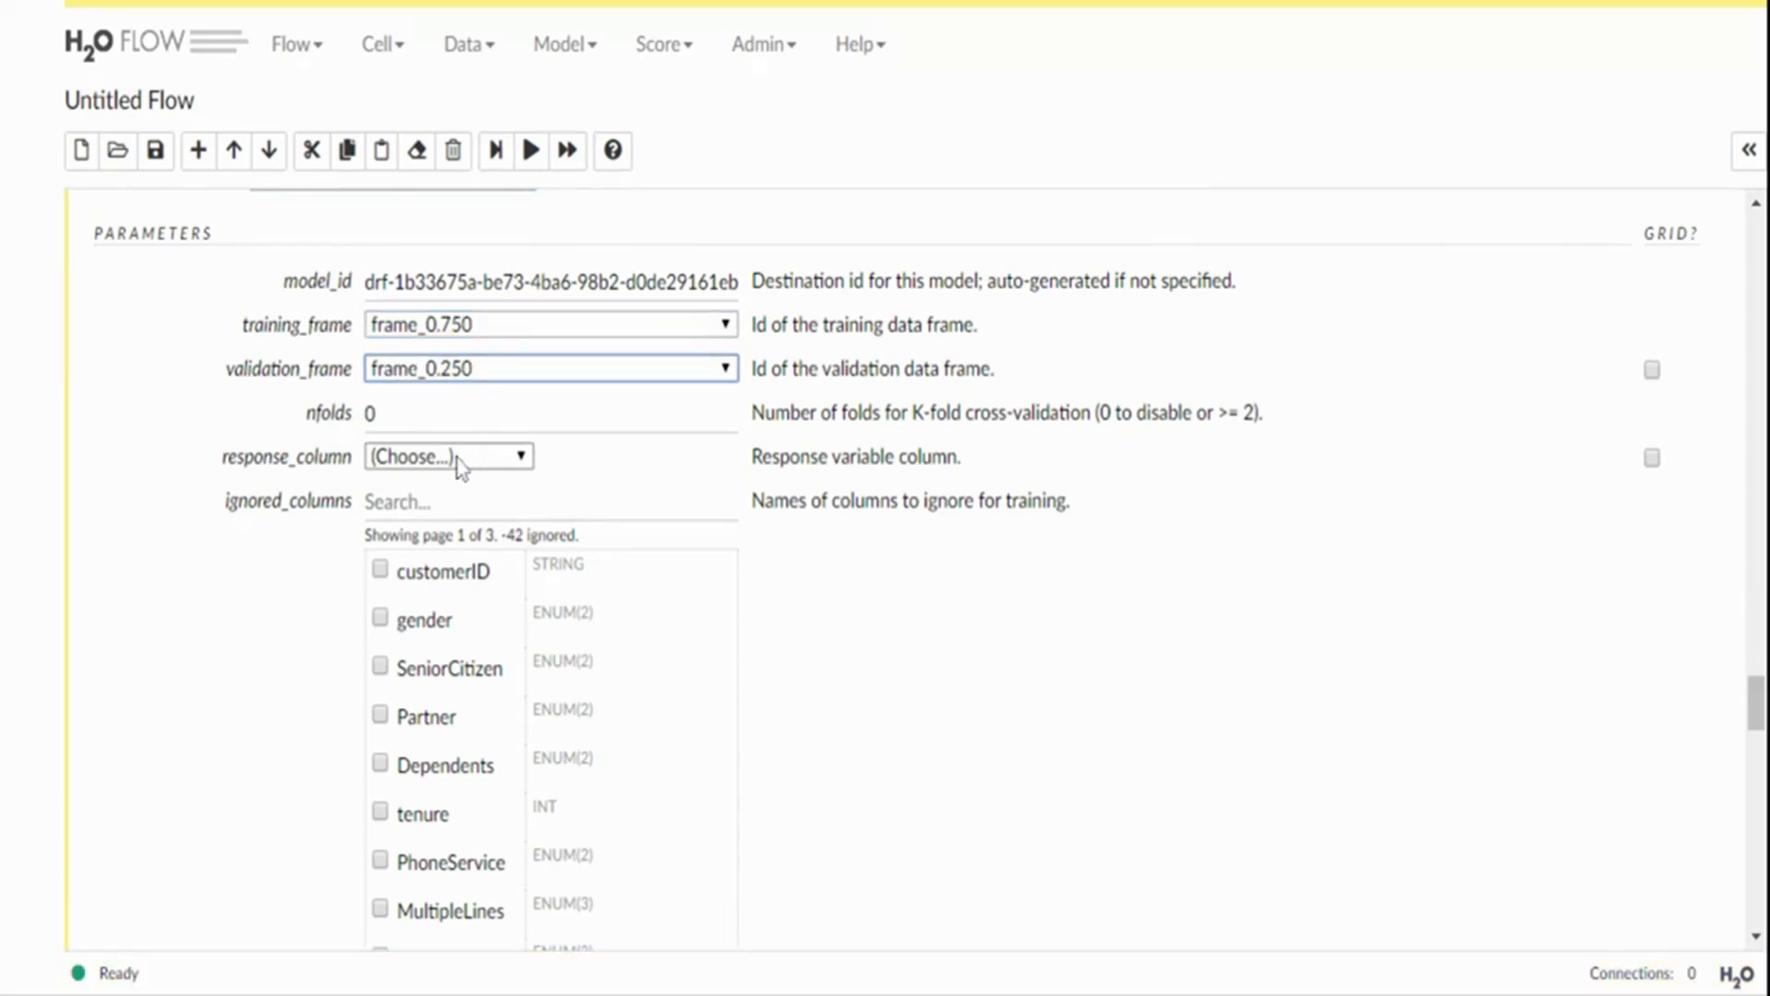
Set nfolds to 5 for cross-validation and choose Churn as the response column
{"action": "double_click", "coordinate": [398, 412]}
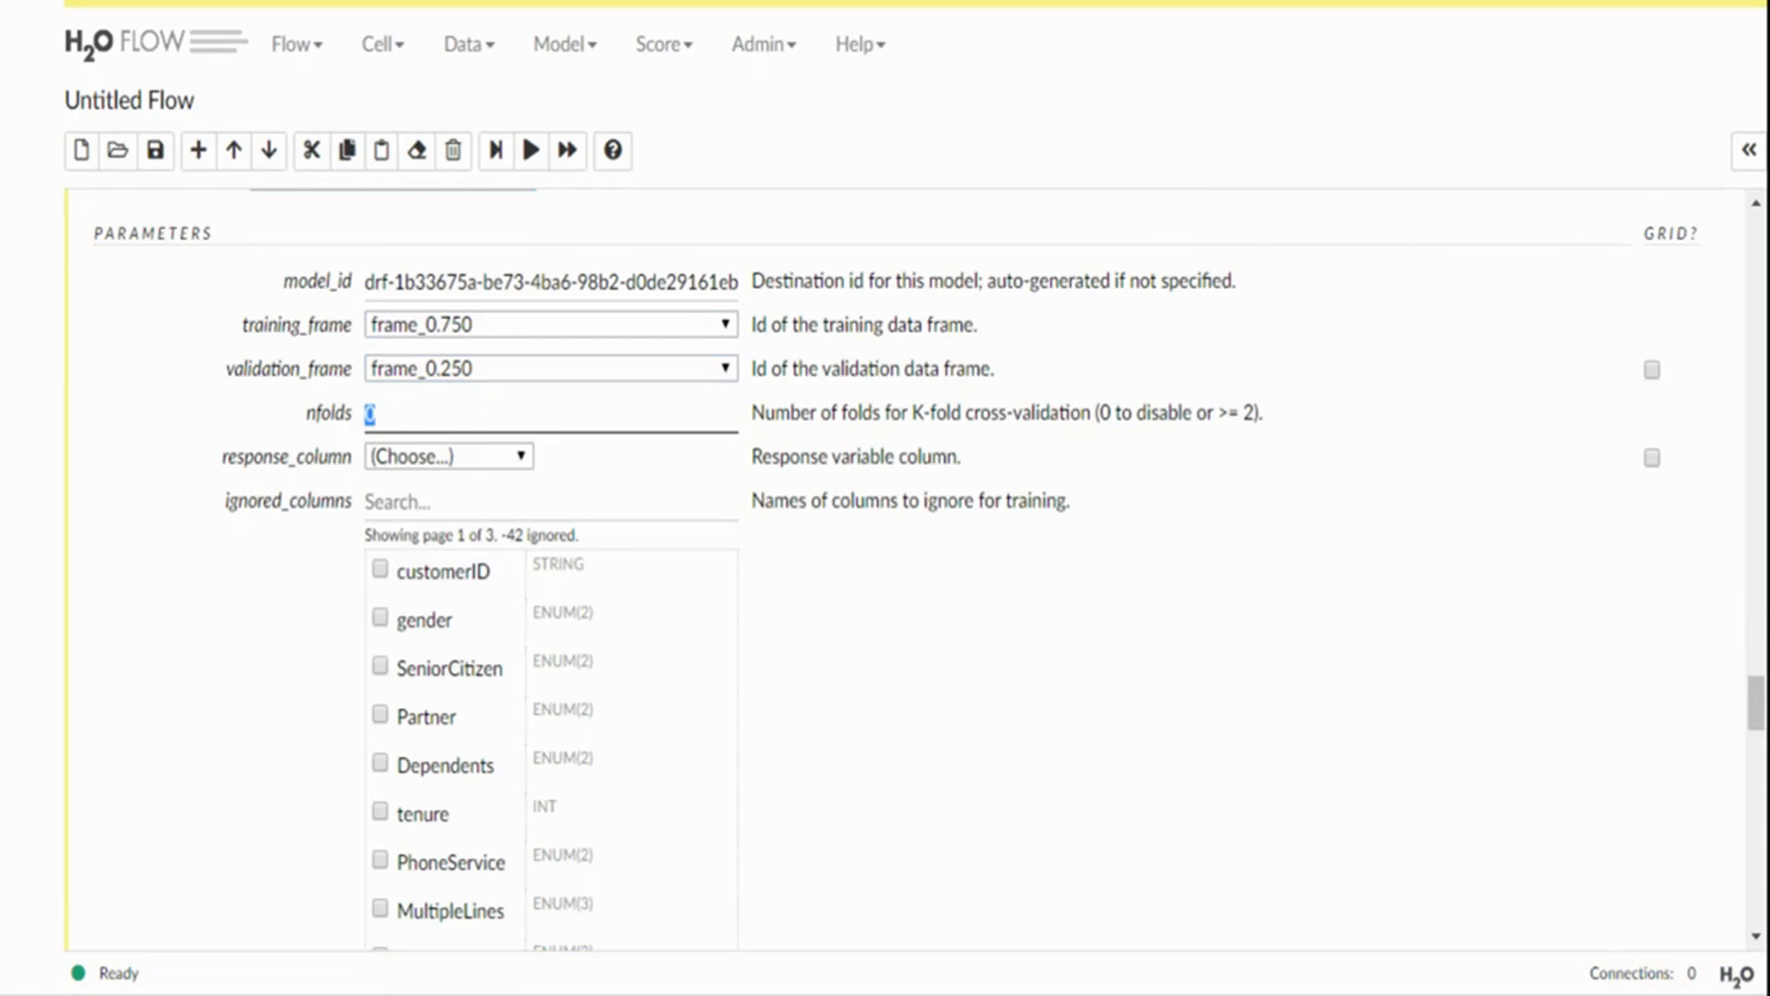
{"action": "type", "text": "5"}
{"action": "left_click", "coordinate": [462, 459]}
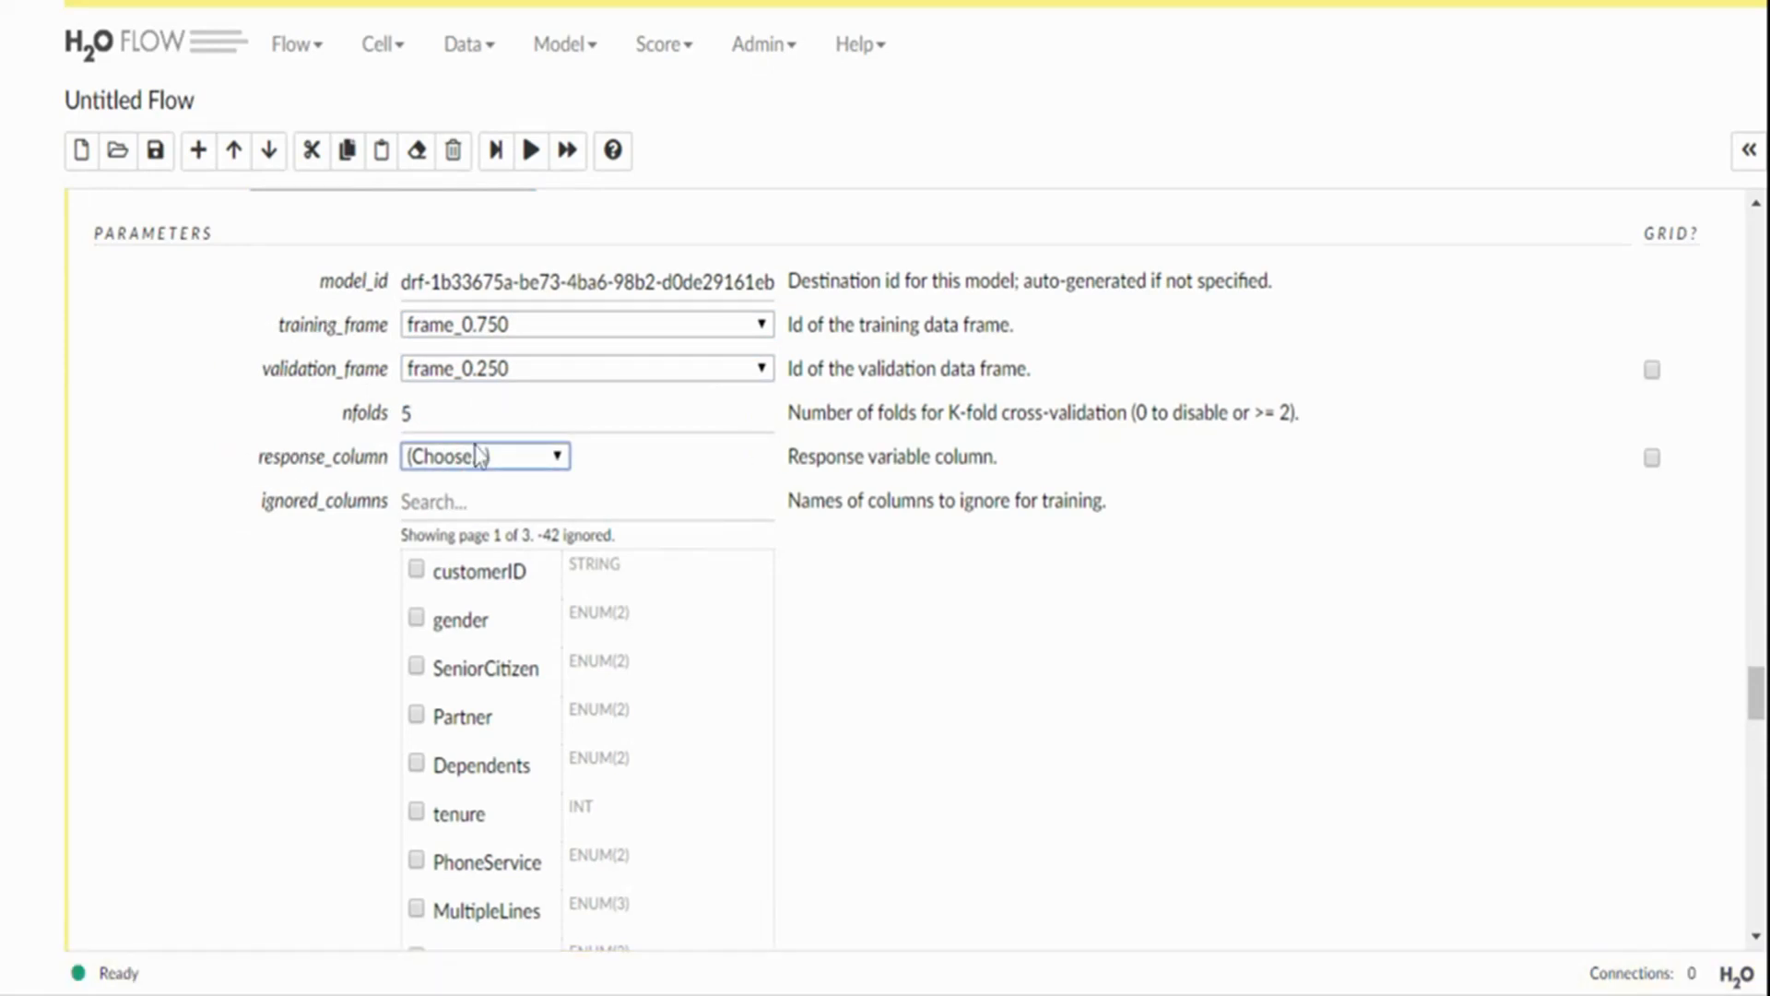
{"action": "left_click", "coordinate": [466, 433]}
Exclude the customerID and TotalCharges columns from training
{"action": "left_click_drag", "start_coordinate": [1755, 703], "coordinate": [1755, 715]}
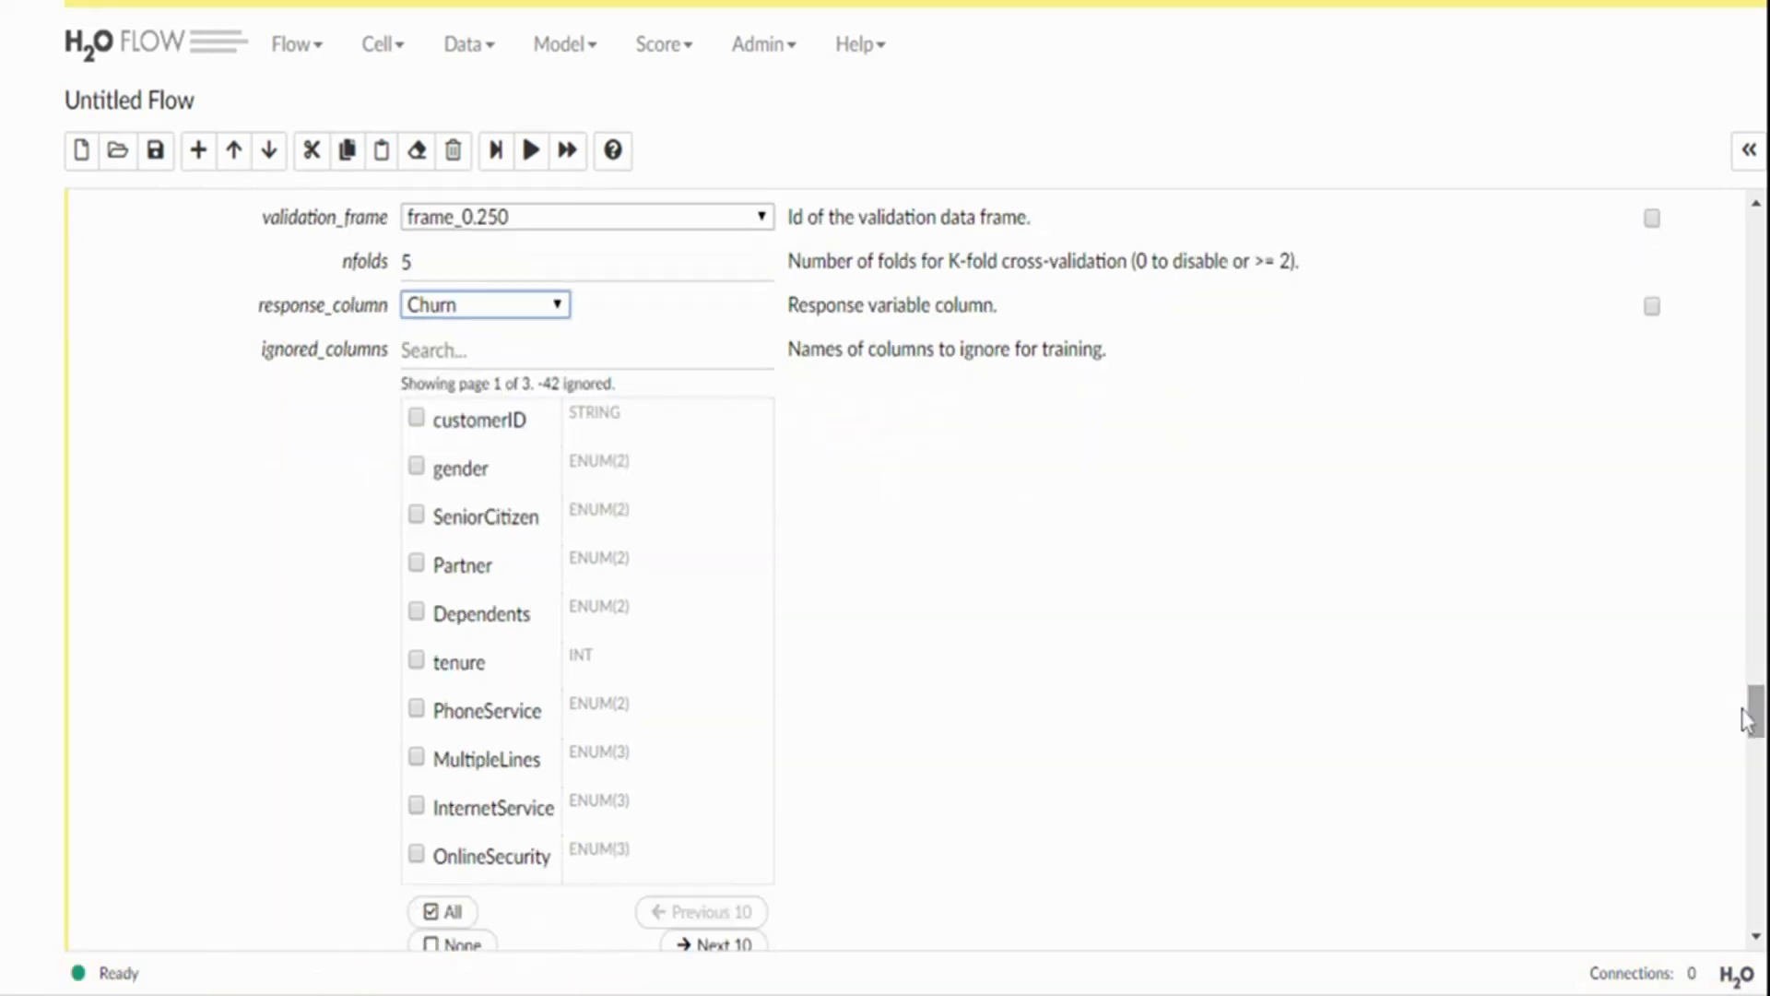
{"action": "left_click", "coordinate": [415, 420]}
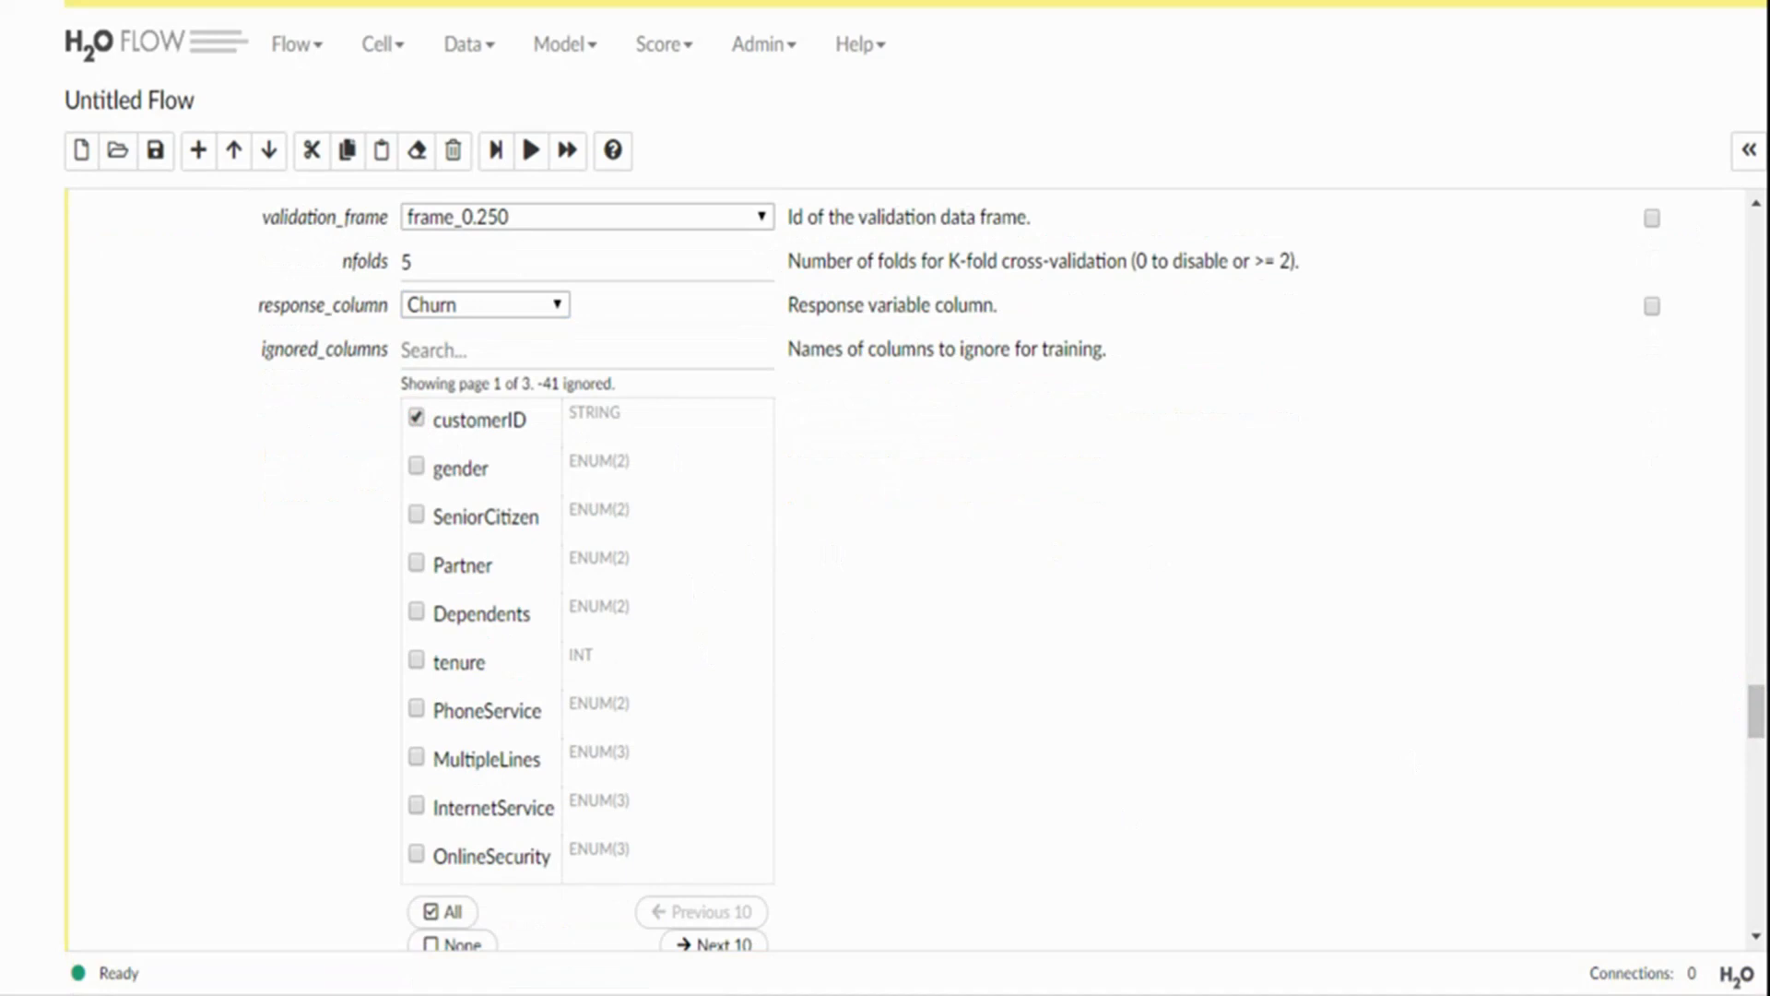
{"action": "left_click", "coordinate": [1757, 712]}
{"action": "left_click_drag", "start_coordinate": [1757, 712], "coordinate": [1756, 723]}
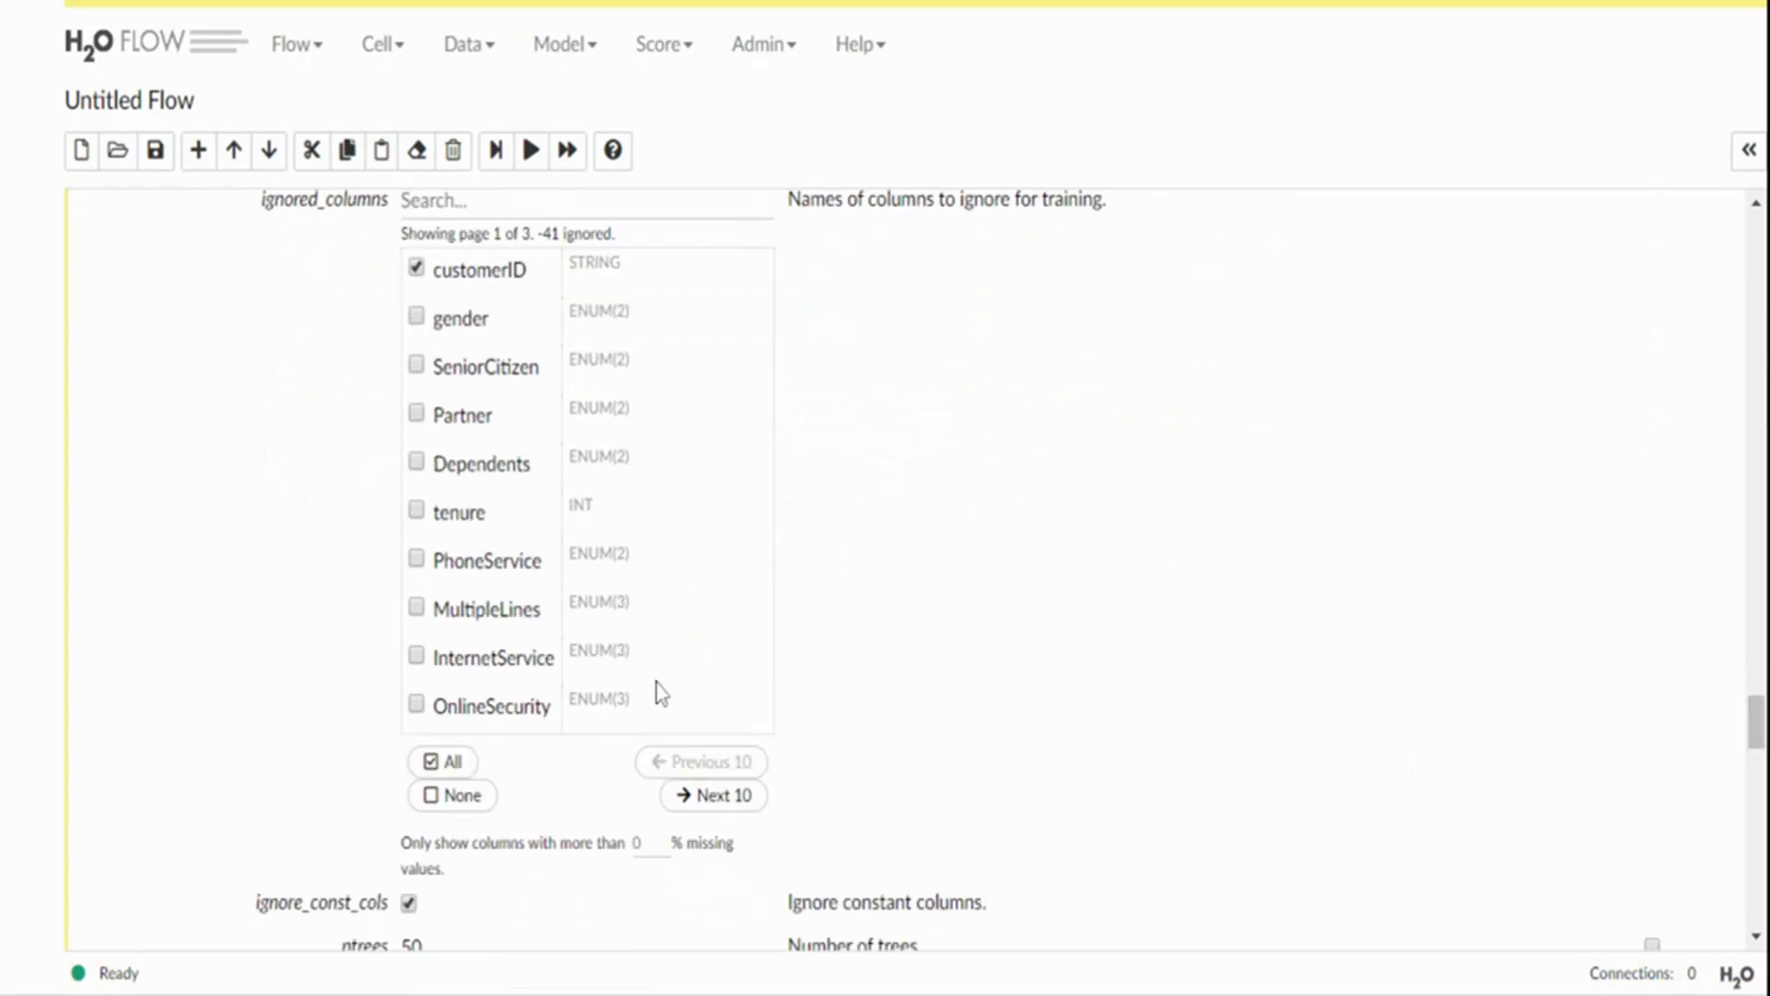
{"action": "left_click", "coordinate": [691, 802]}
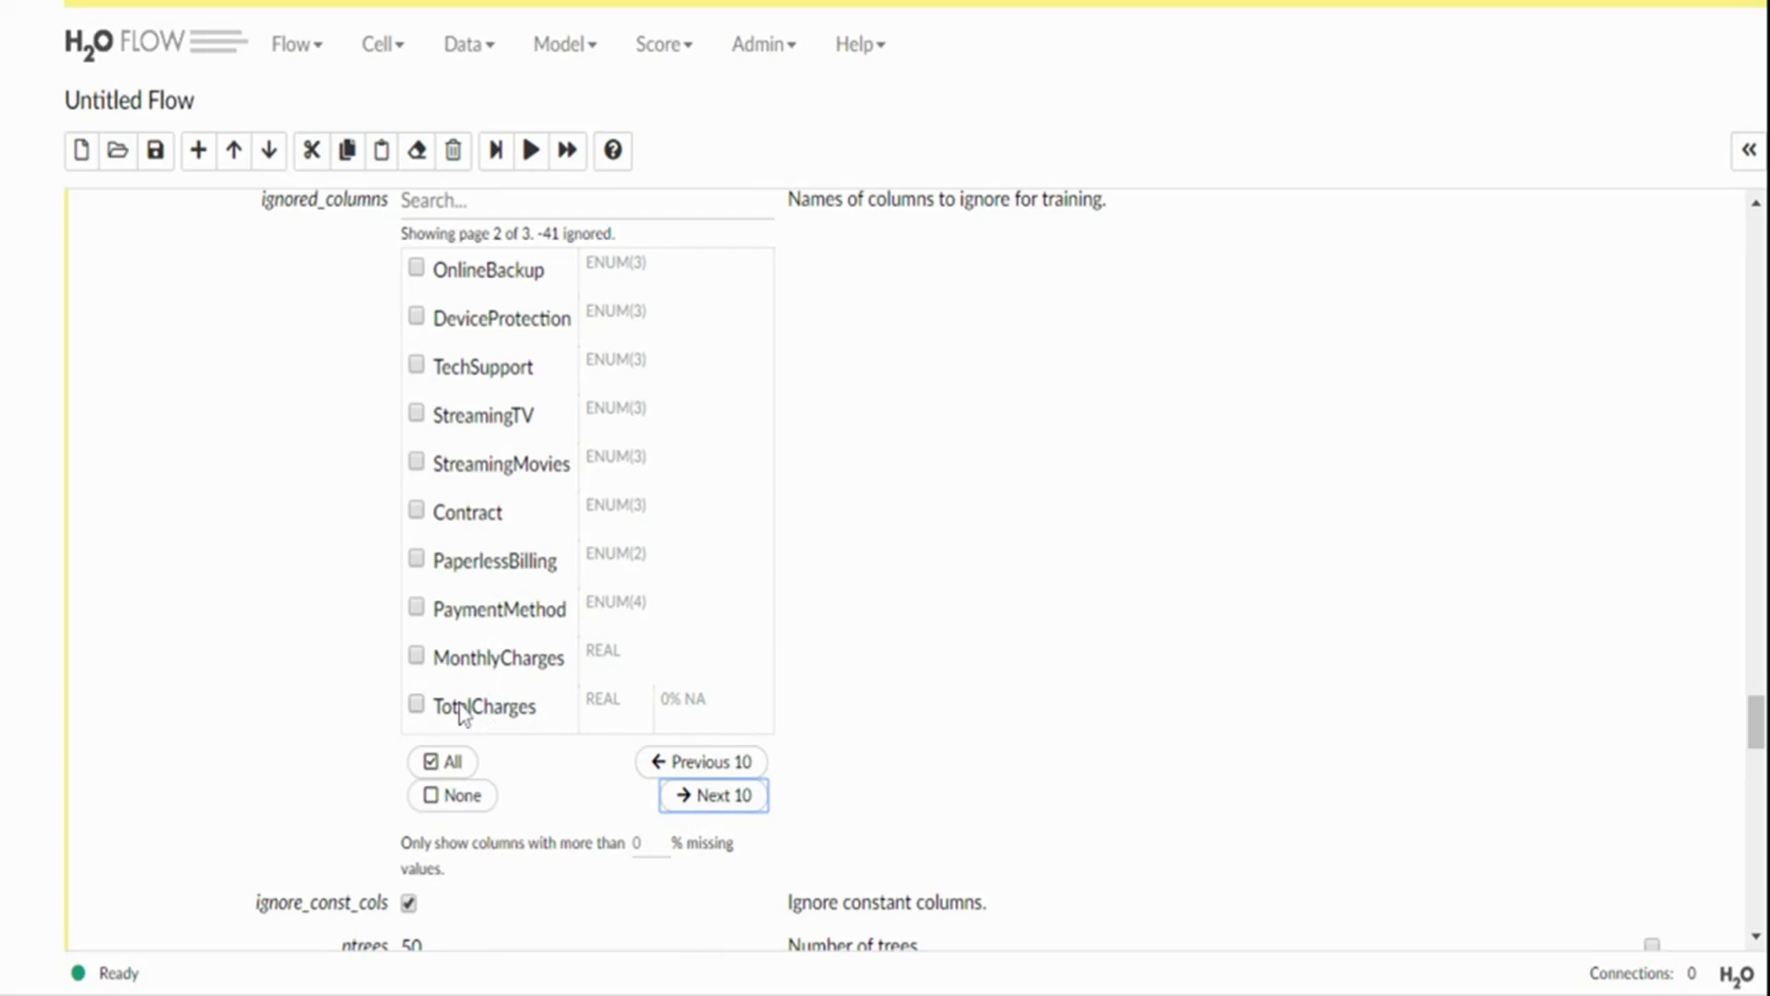
{"action": "left_click", "coordinate": [416, 707]}
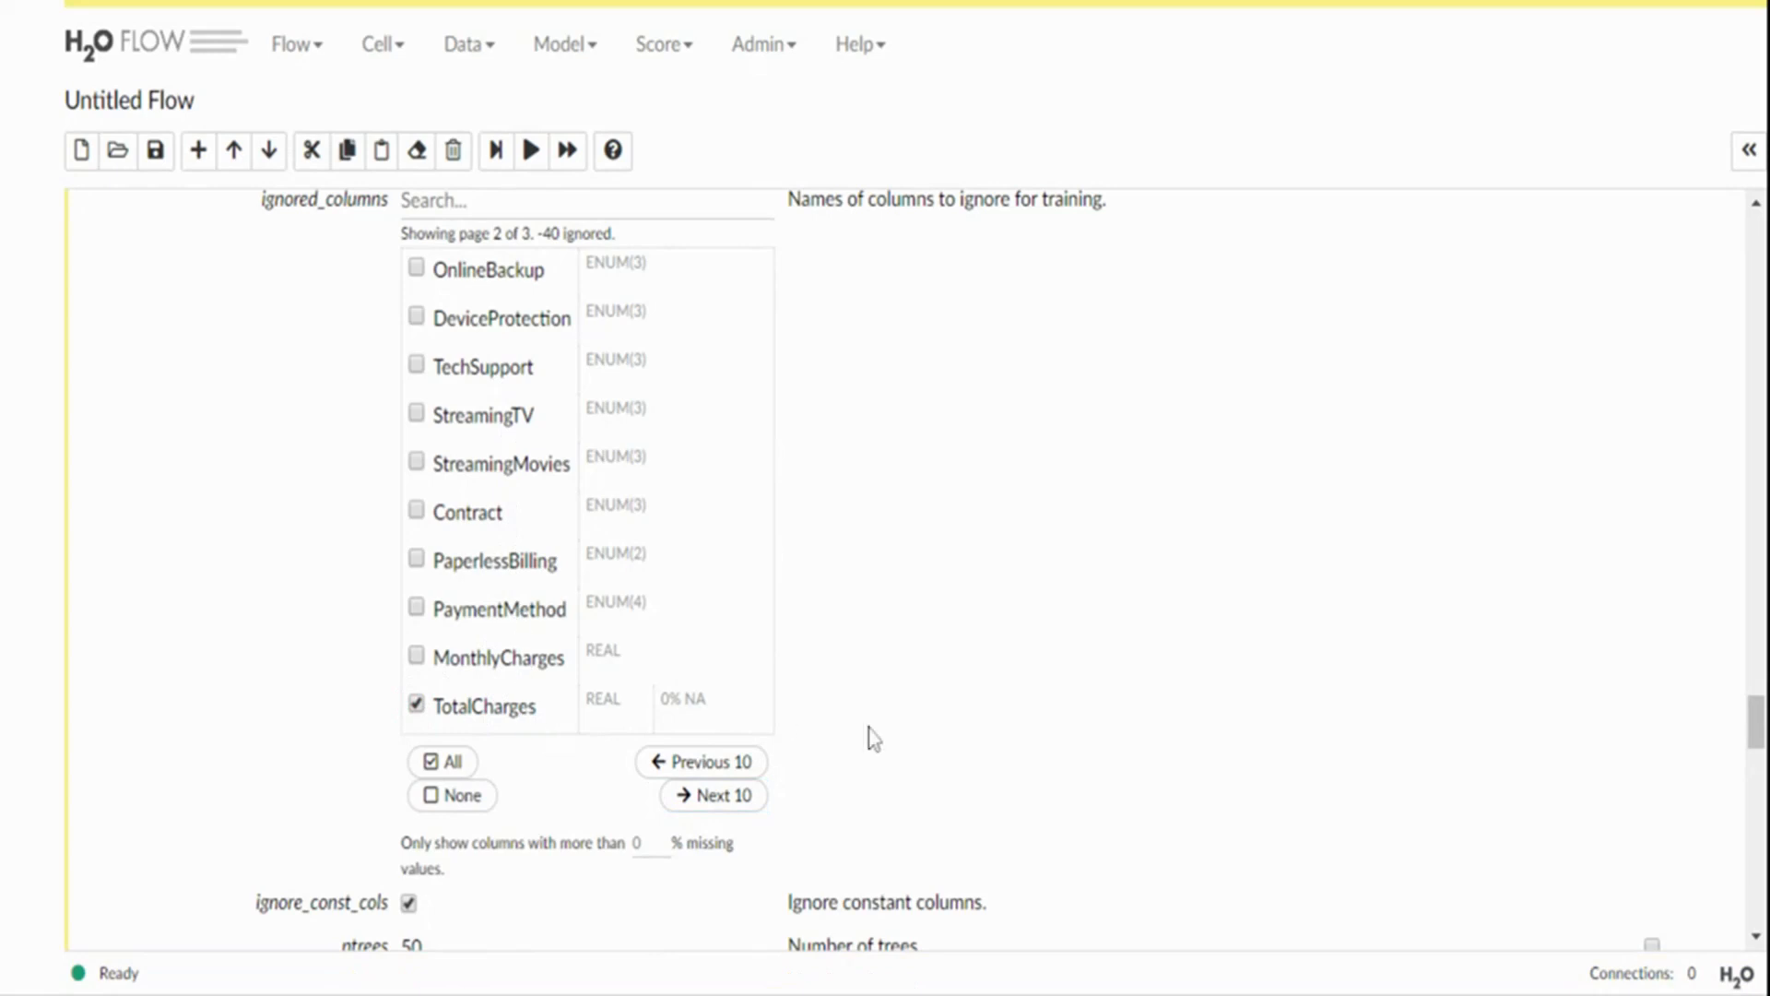
Set the random forest's maximum tree depth to 8
{"action": "left_click_drag", "start_coordinate": [1753, 752], "coordinate": [1753, 787]}
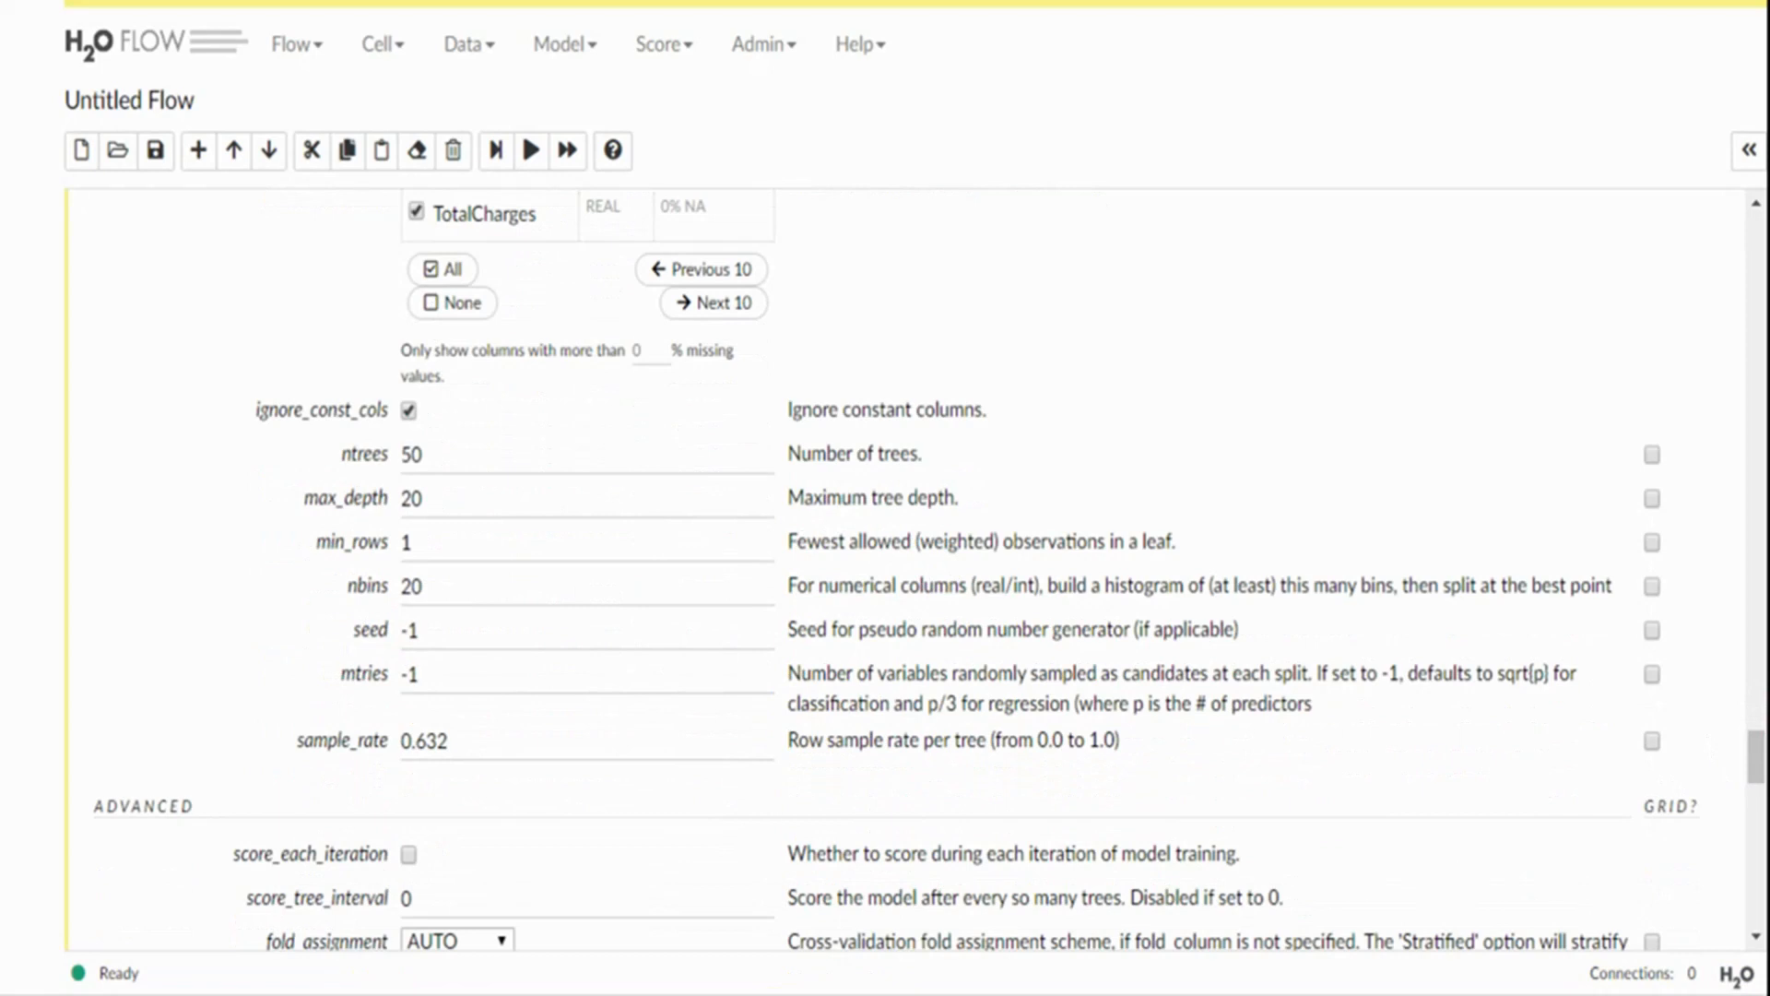
{"action": "left_click", "coordinate": [434, 502]}
{"action": "double_click", "coordinate": [437, 503]}
{"action": "type", "text": "8"}
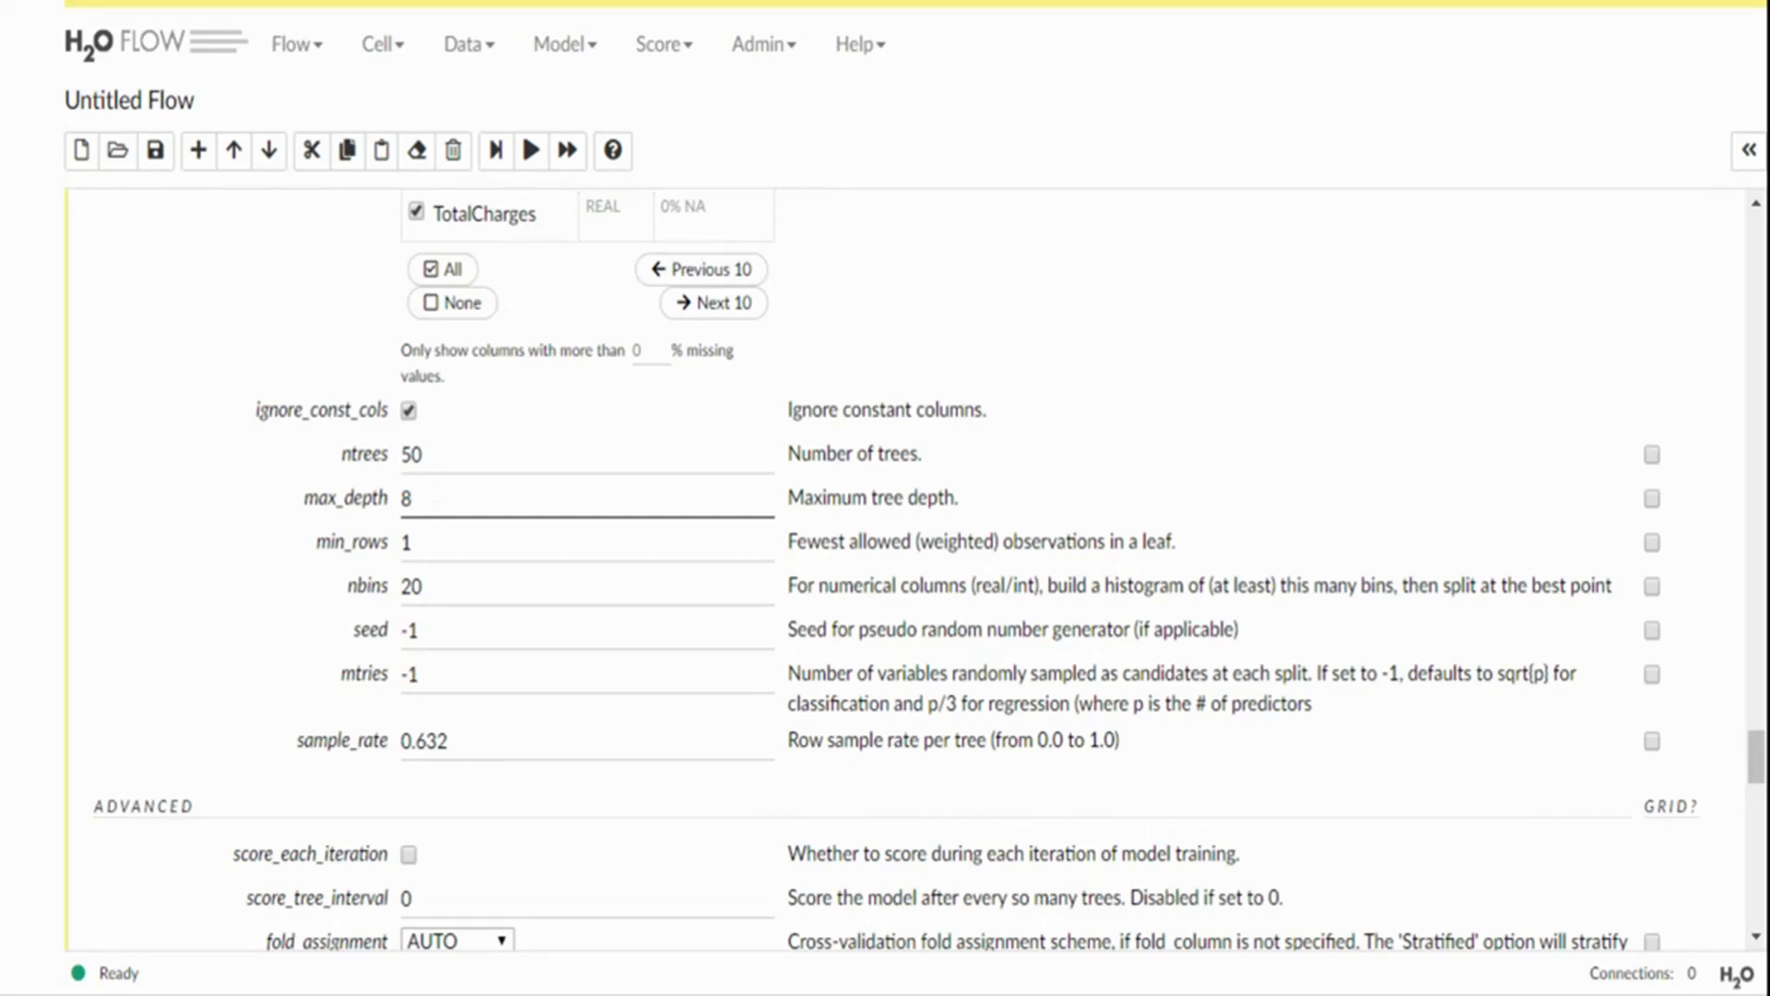
Review the remaining advanced and expert parameters, then build the random forest model and check its job progress
{"action": "scroll", "coordinate": [1756, 770], "scroll_direction": "down", "scroll_amount": 2}
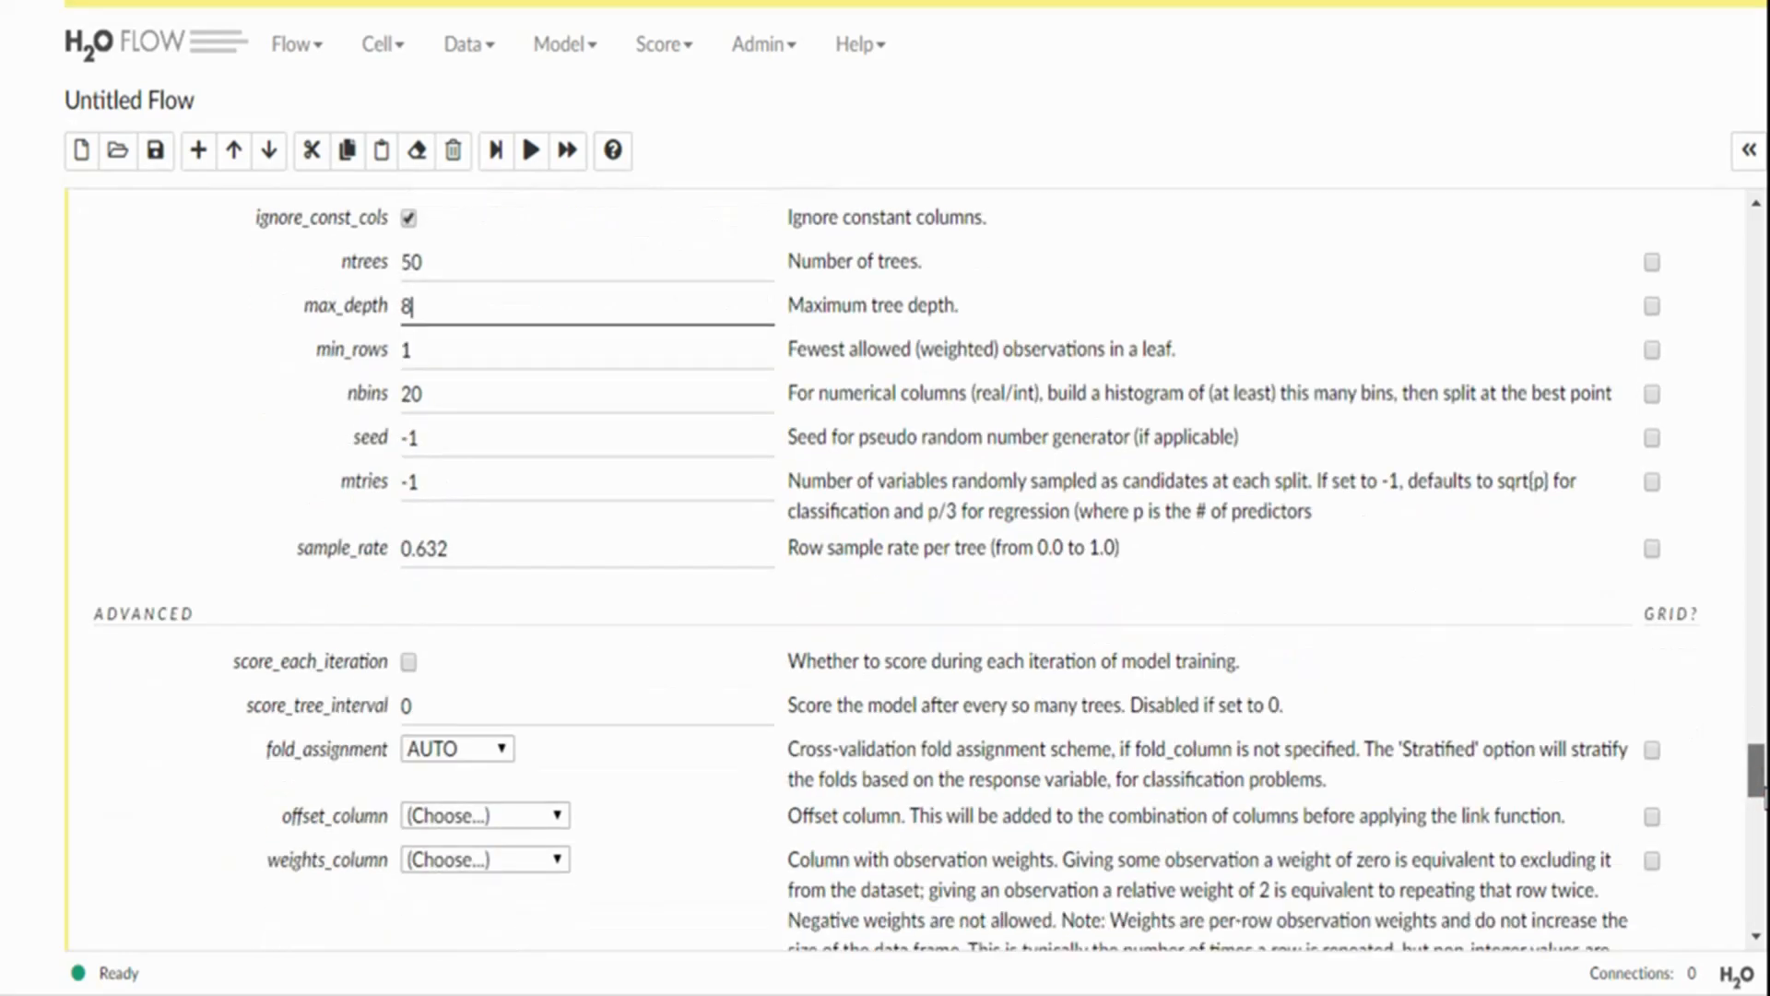
{"action": "scroll", "coordinate": [1756, 775], "scroll_direction": "down", "scroll_amount": 2}
{"action": "scroll", "coordinate": [1757, 775], "scroll_direction": "down", "scroll_amount": 3}
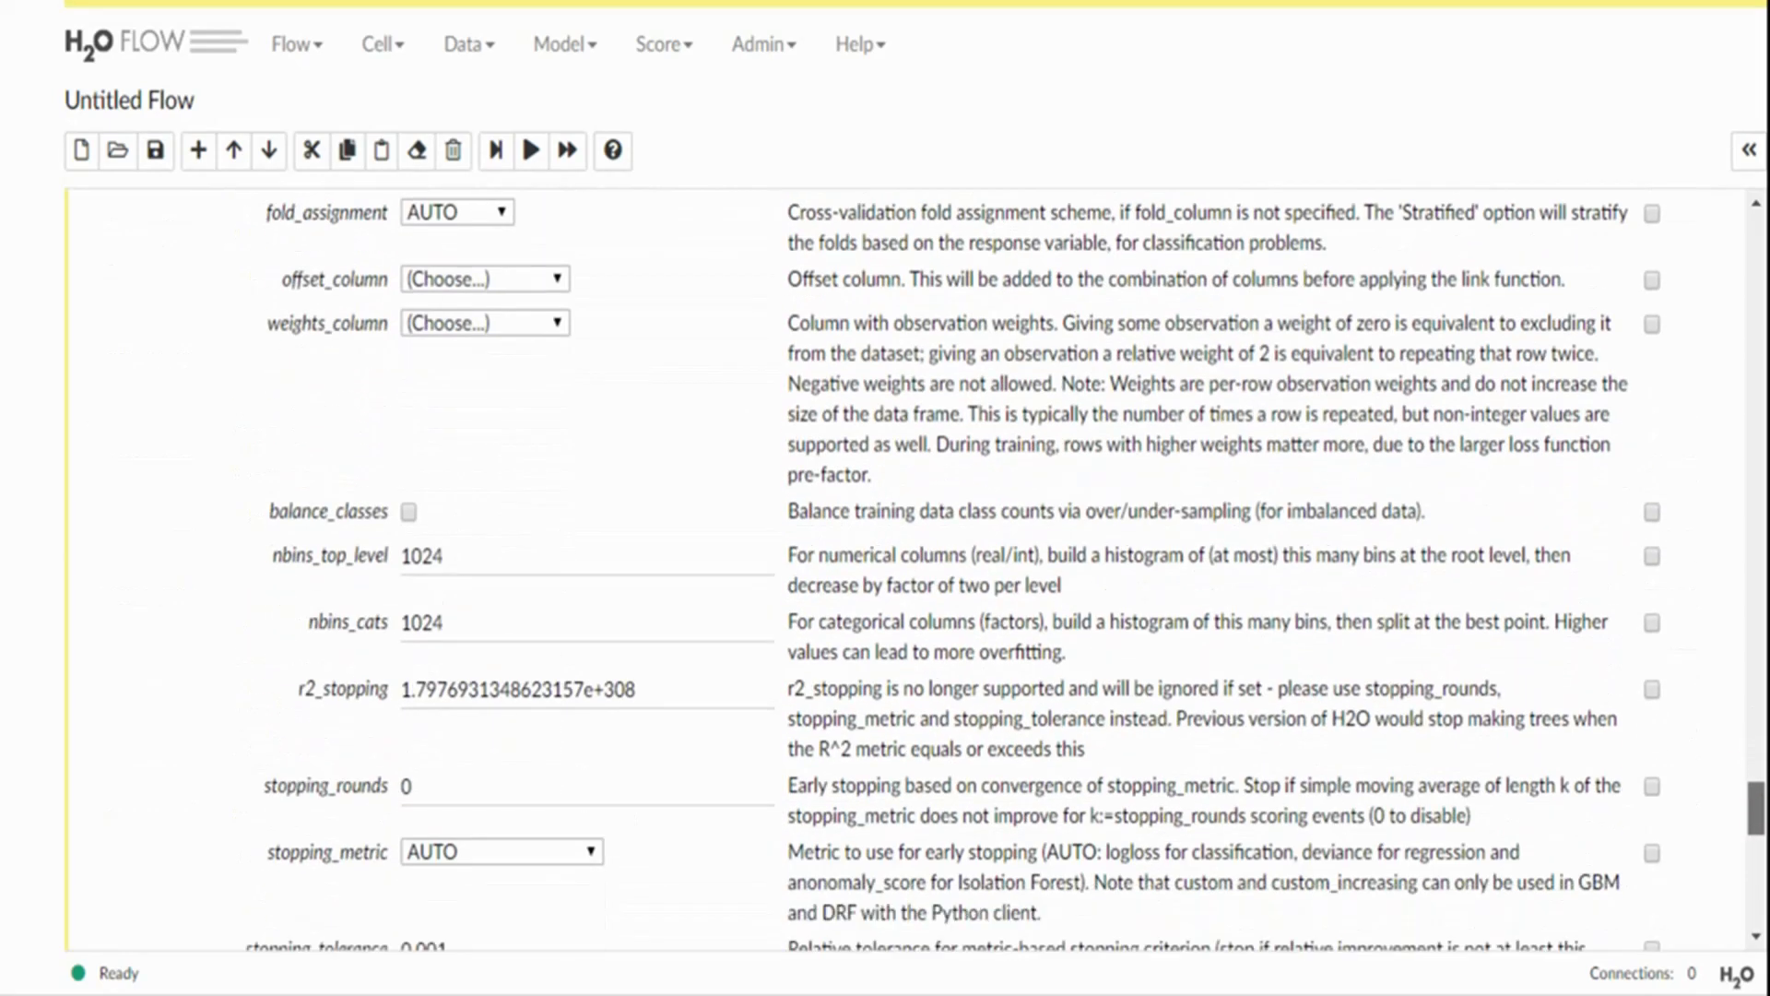
{"action": "scroll", "coordinate": [1756, 793], "scroll_direction": "down", "scroll_amount": 4}
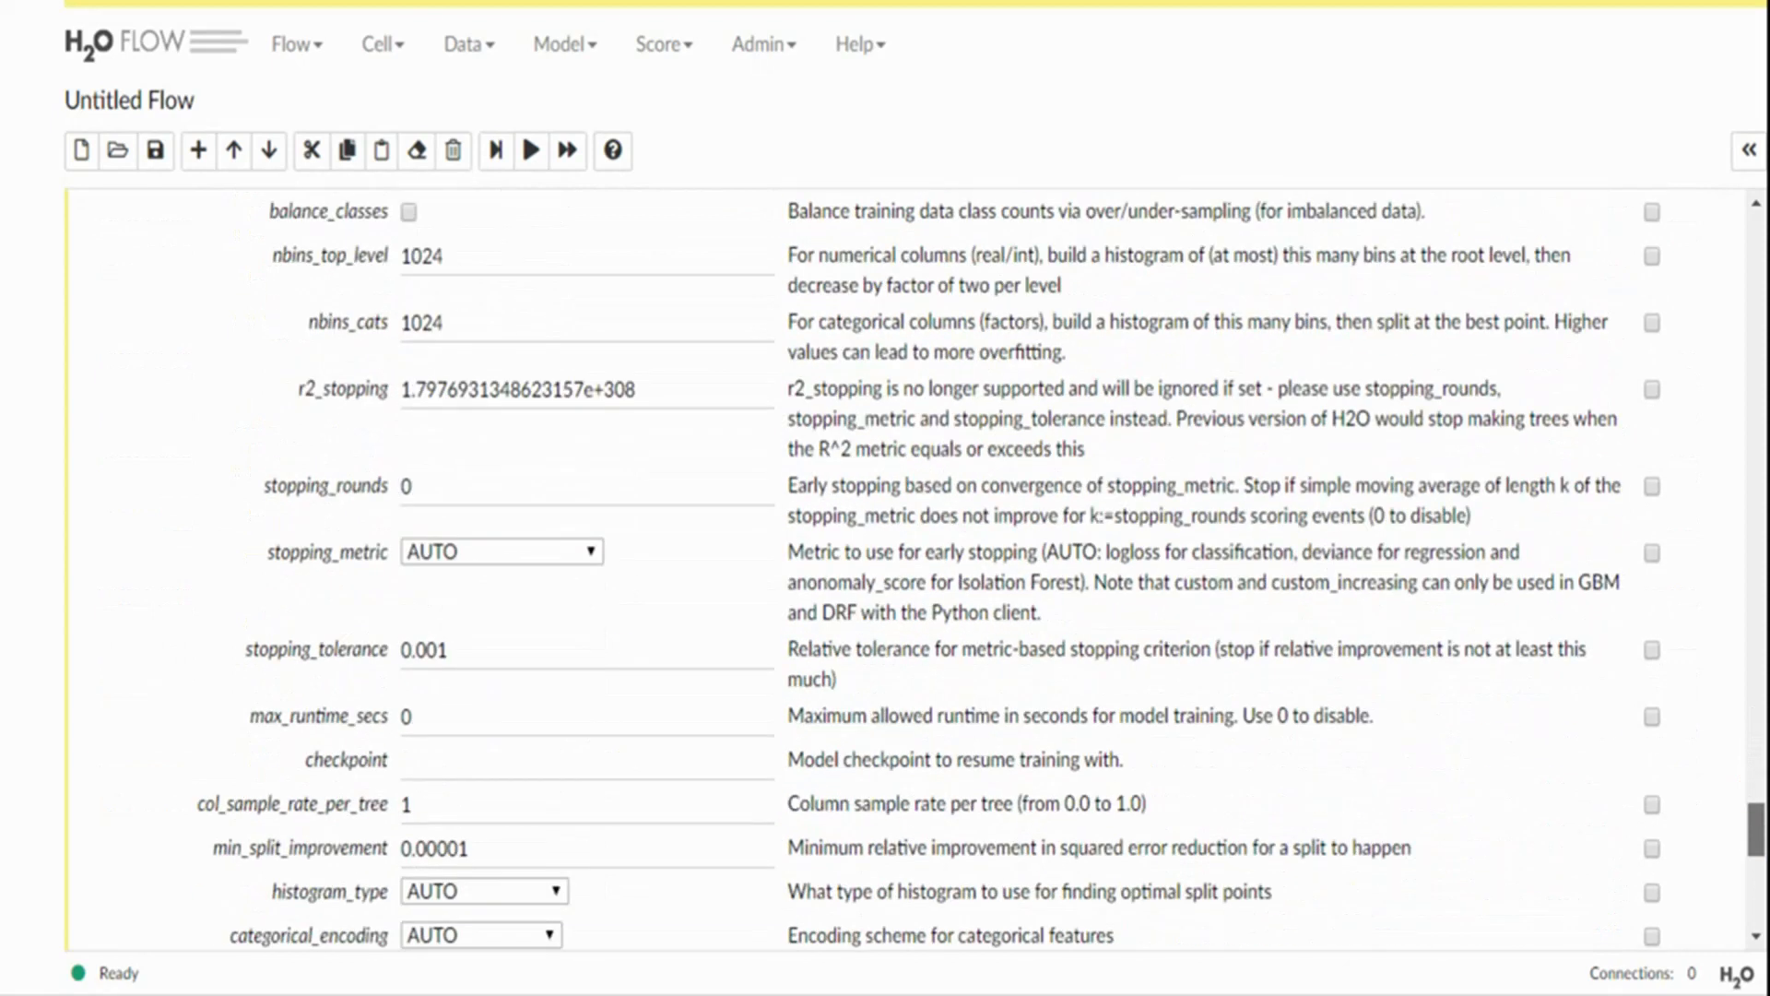
{"action": "scroll", "coordinate": [930, 568], "scroll_direction": "down", "scroll_amount": 5}
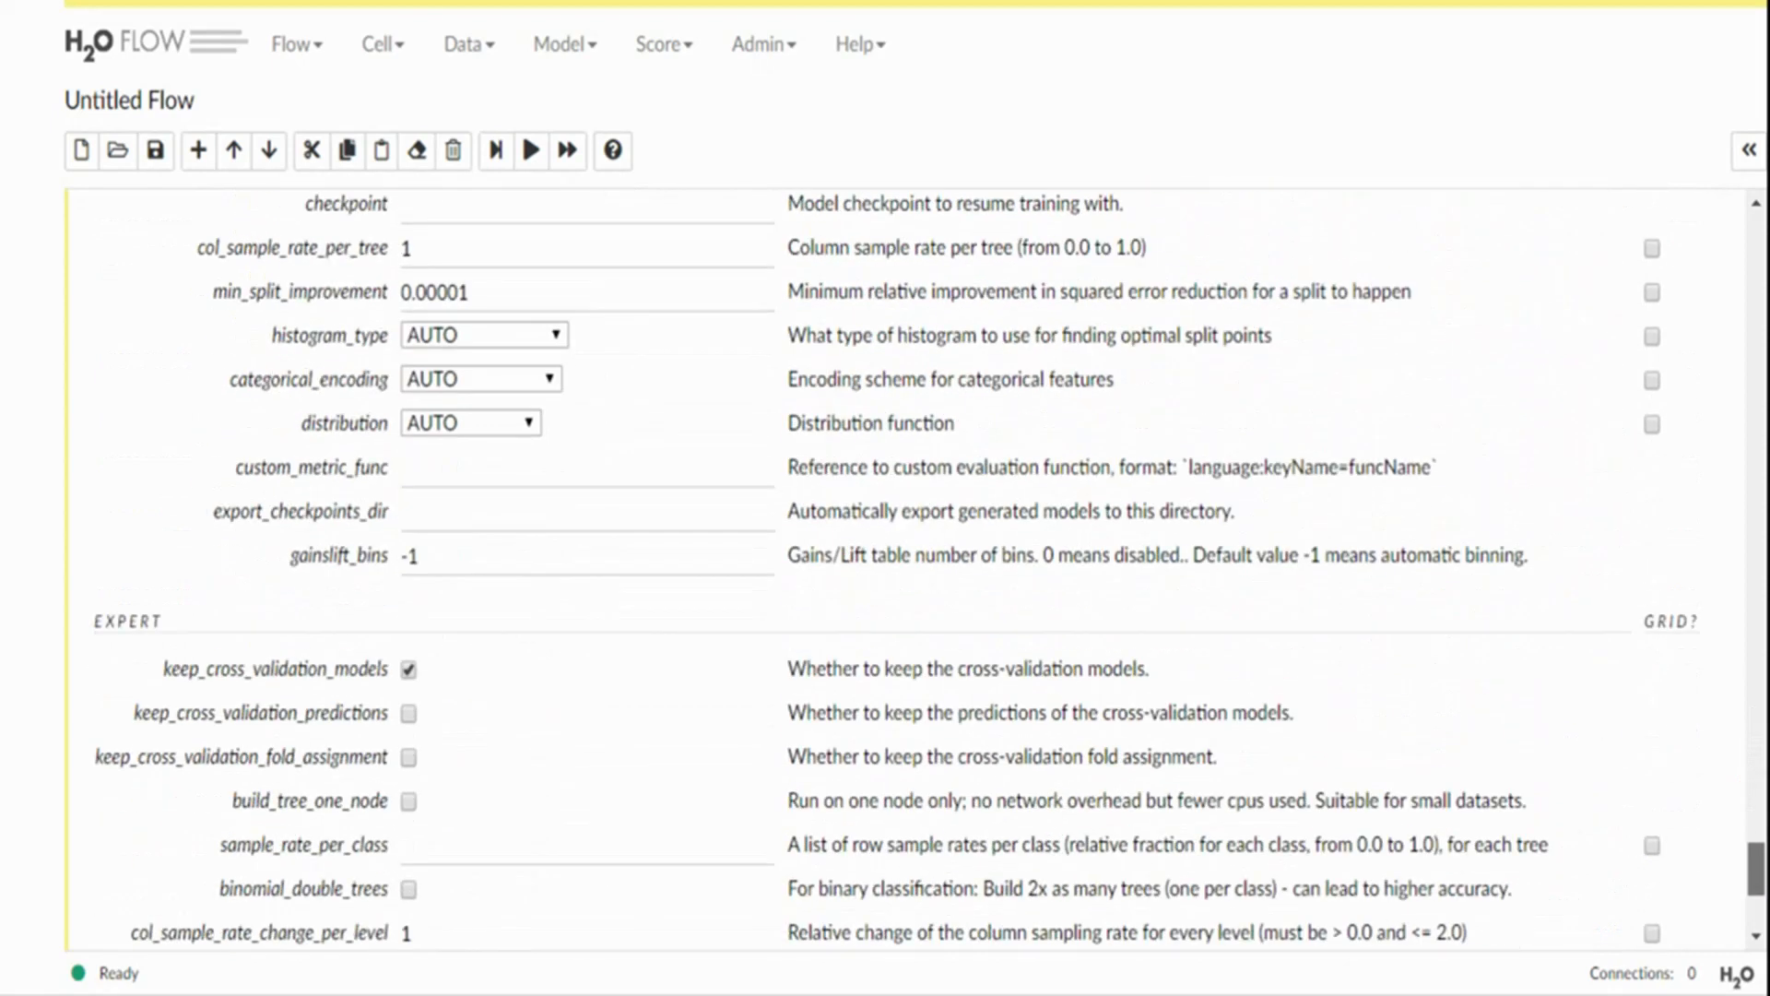
{"action": "scroll", "coordinate": [885, 553], "scroll_direction": "down", "scroll_amount": 2}
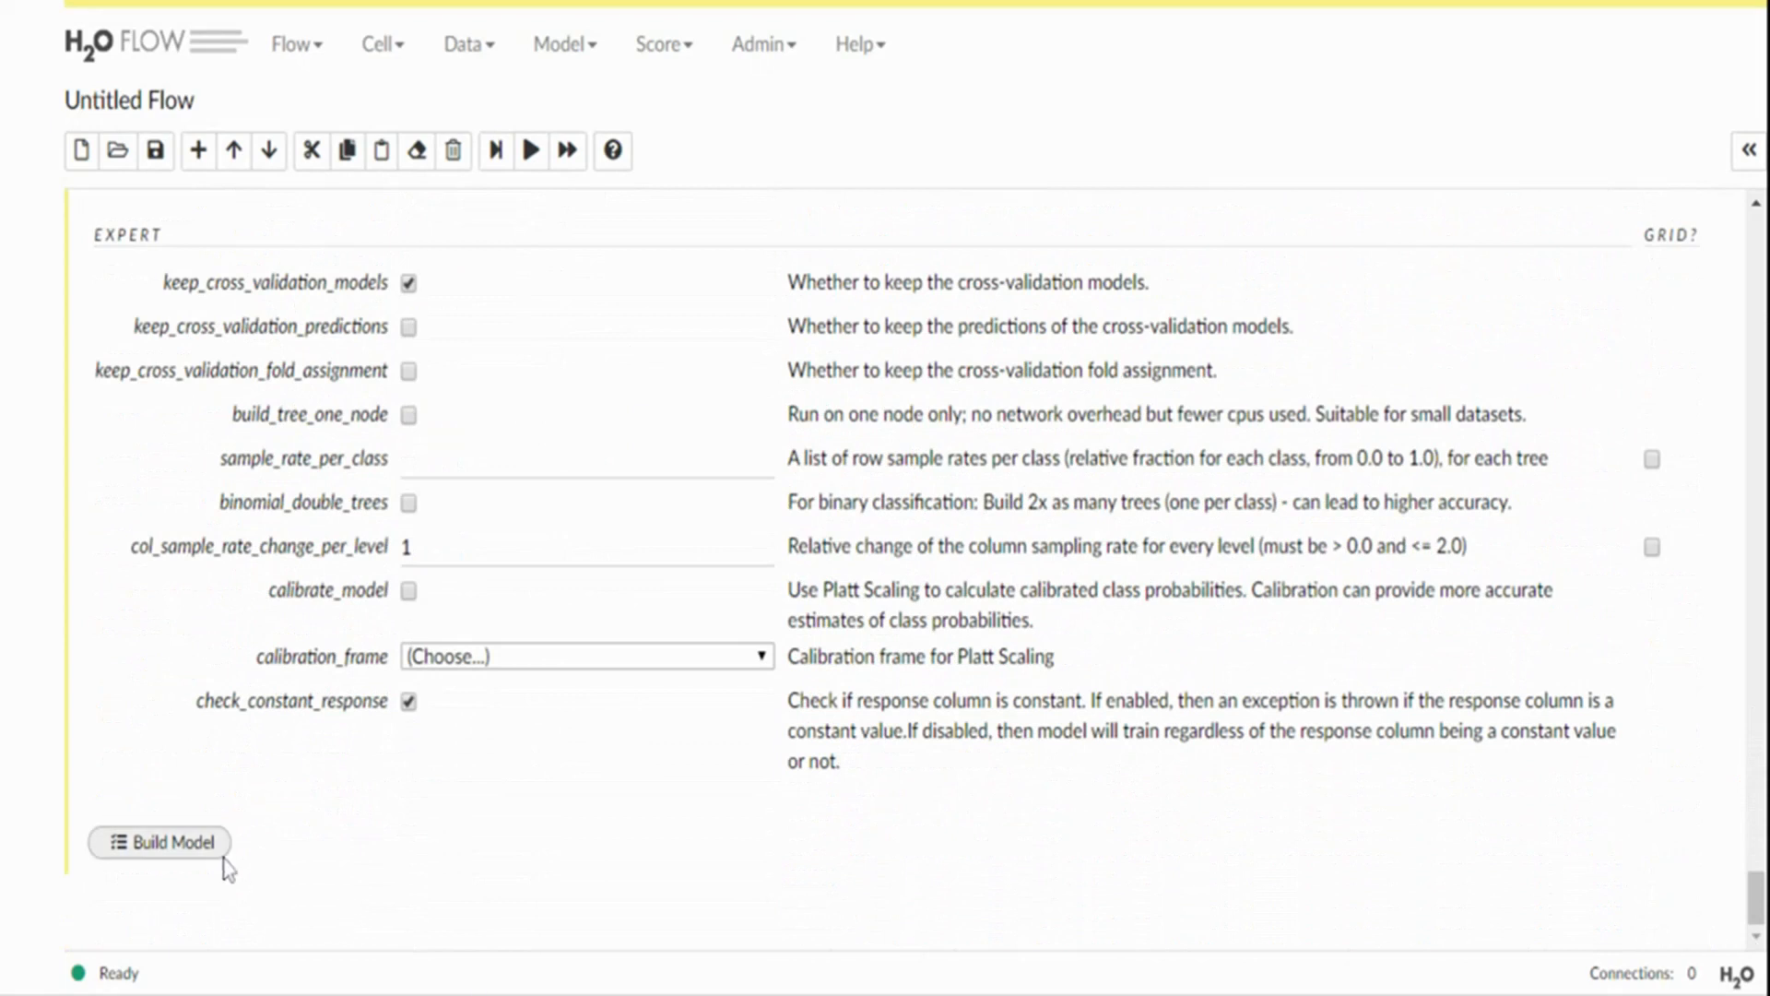
{"action": "left_click", "coordinate": [176, 850]}
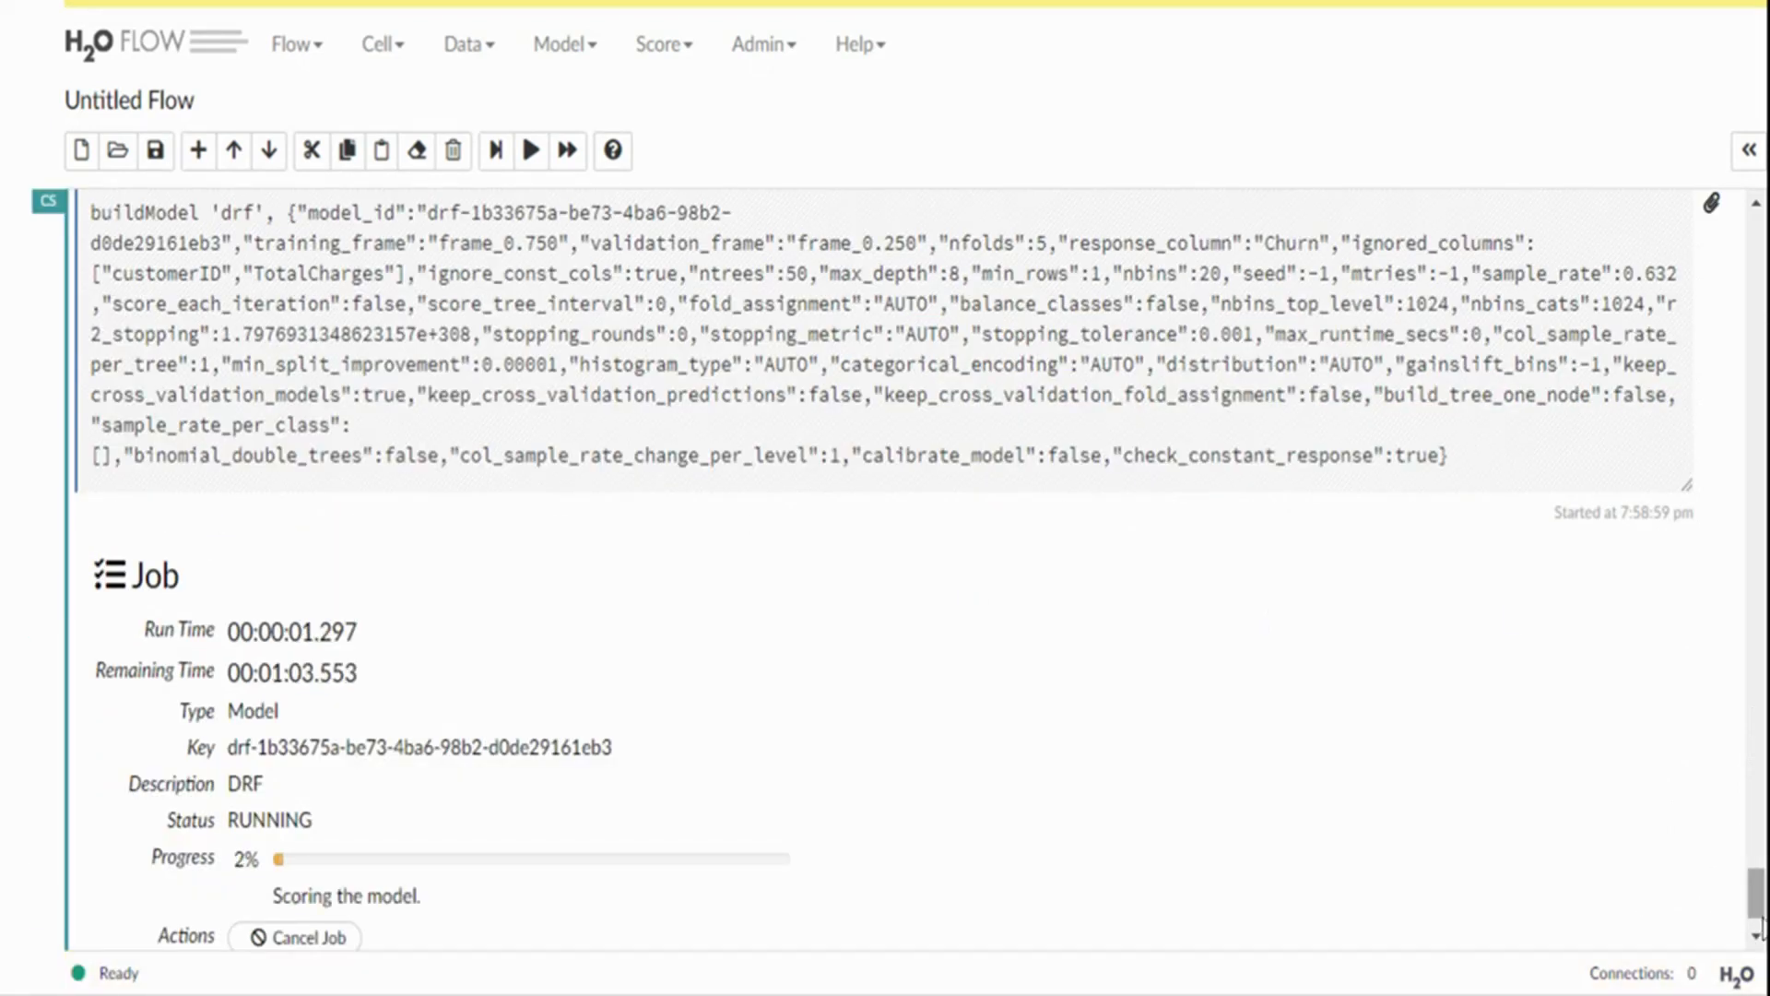
{"action": "scroll", "coordinate": [1757, 913], "scroll_direction": "down", "scroll_amount": 1}
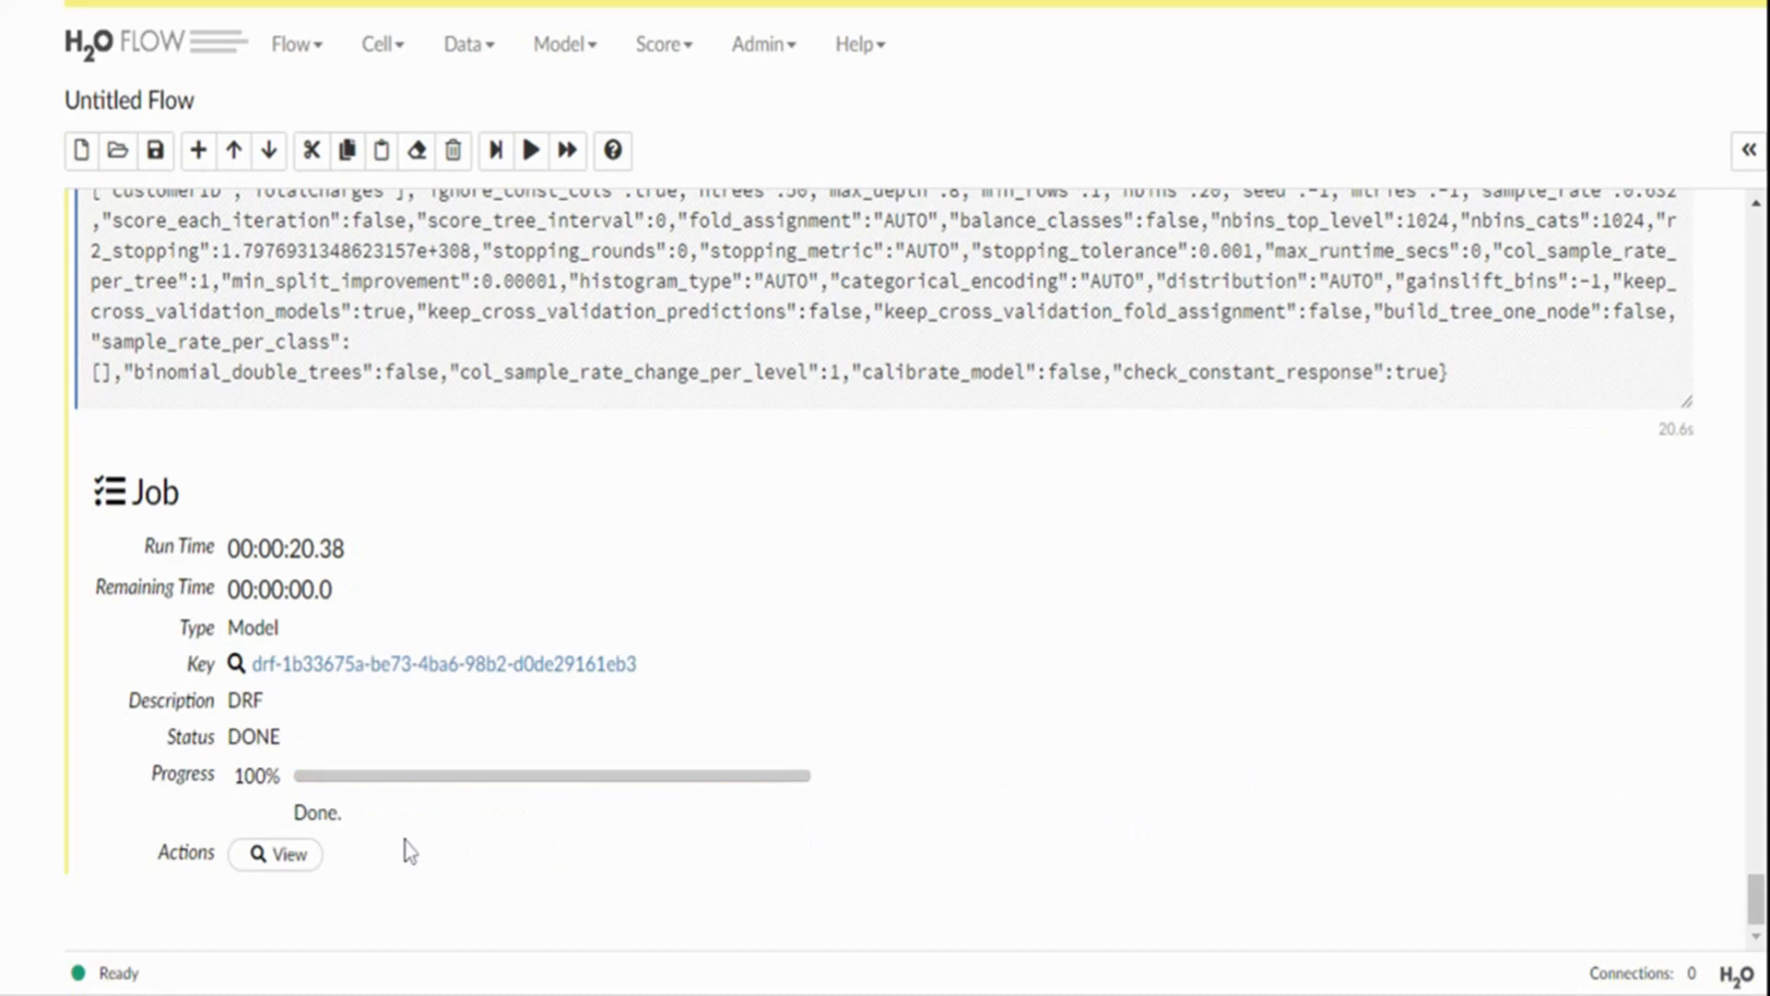
Open the built model and examine its scoring history, ROC curves, variable importances, confusion matrices and output sections
{"action": "left_click", "coordinate": [284, 856]}
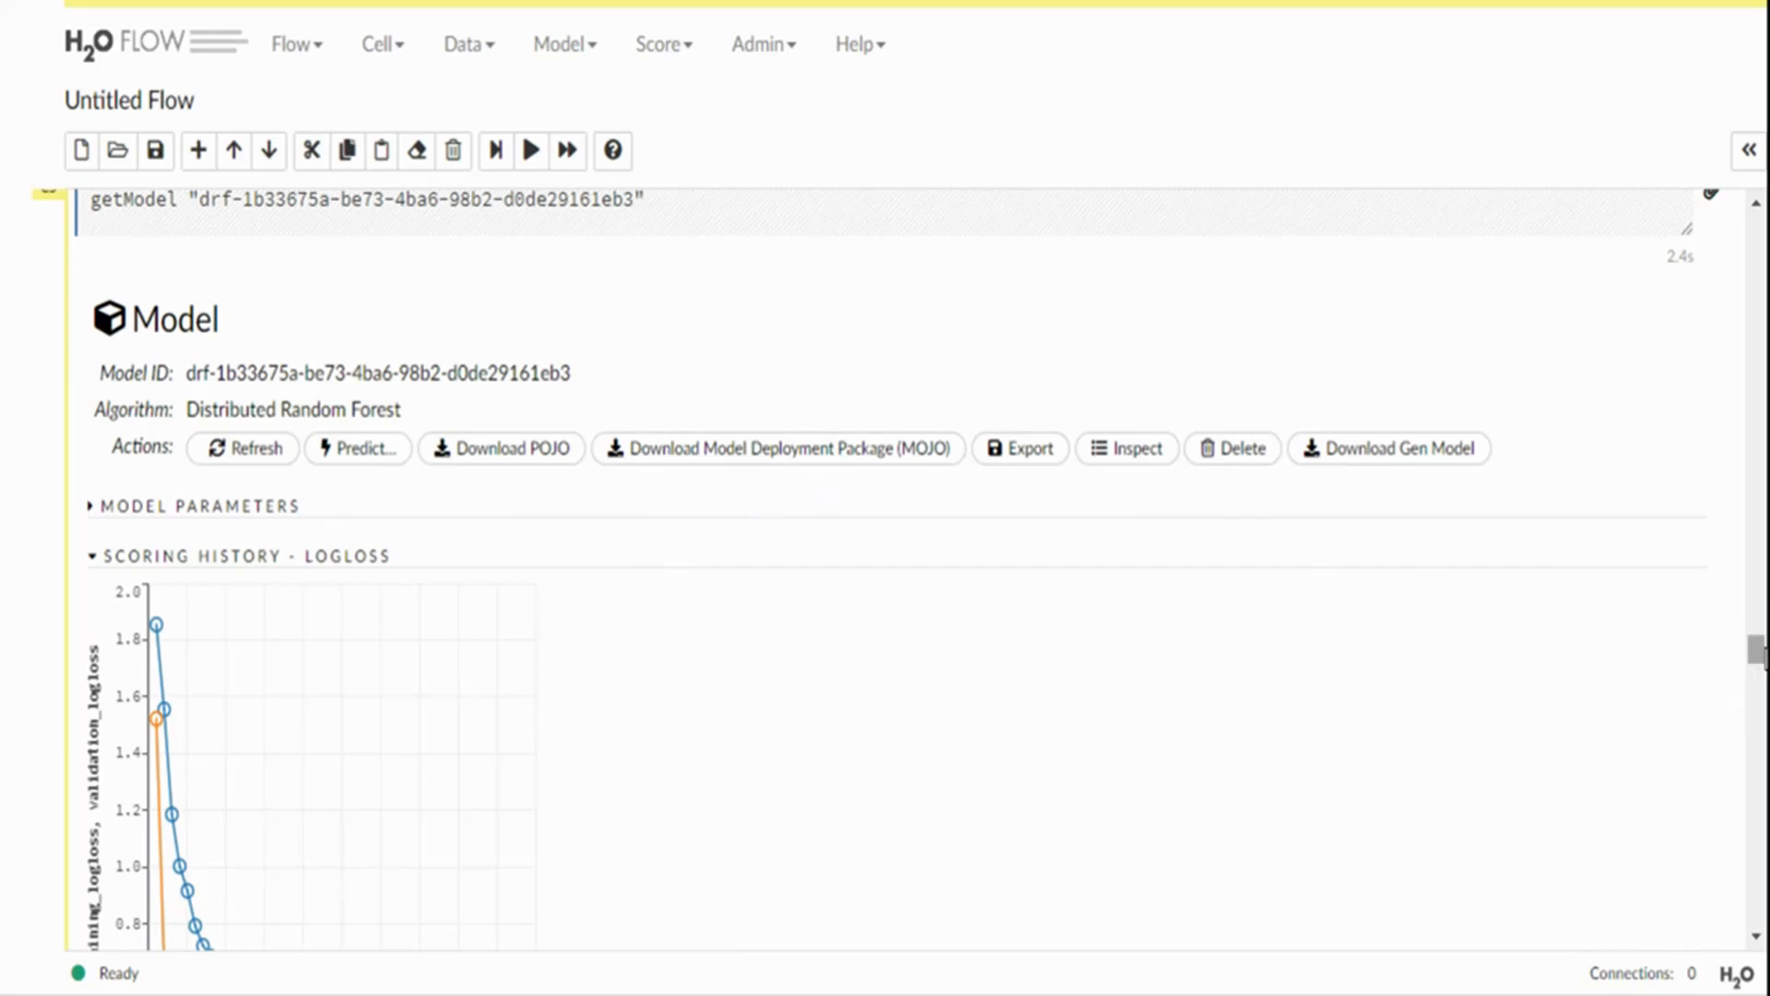
{"action": "left_click_drag", "start_coordinate": [1758, 649], "coordinate": [1759, 678]}
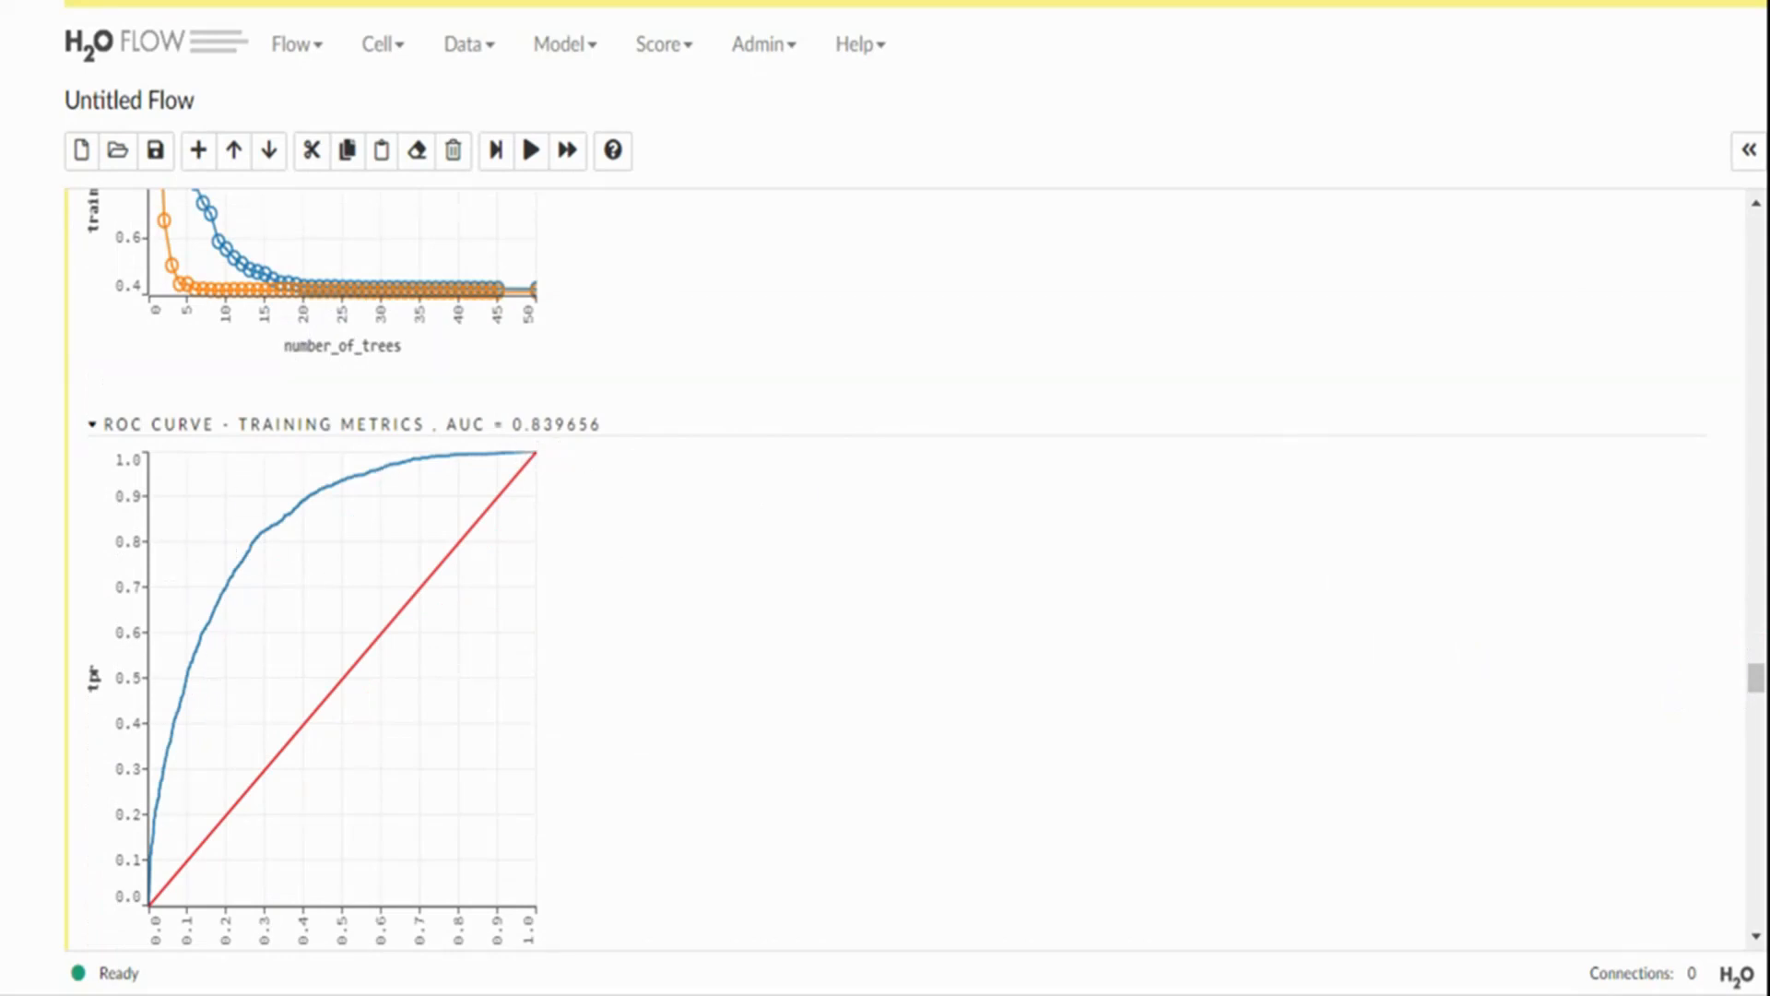
{"action": "left_click_drag", "start_coordinate": [1751, 678], "coordinate": [1757, 748]}
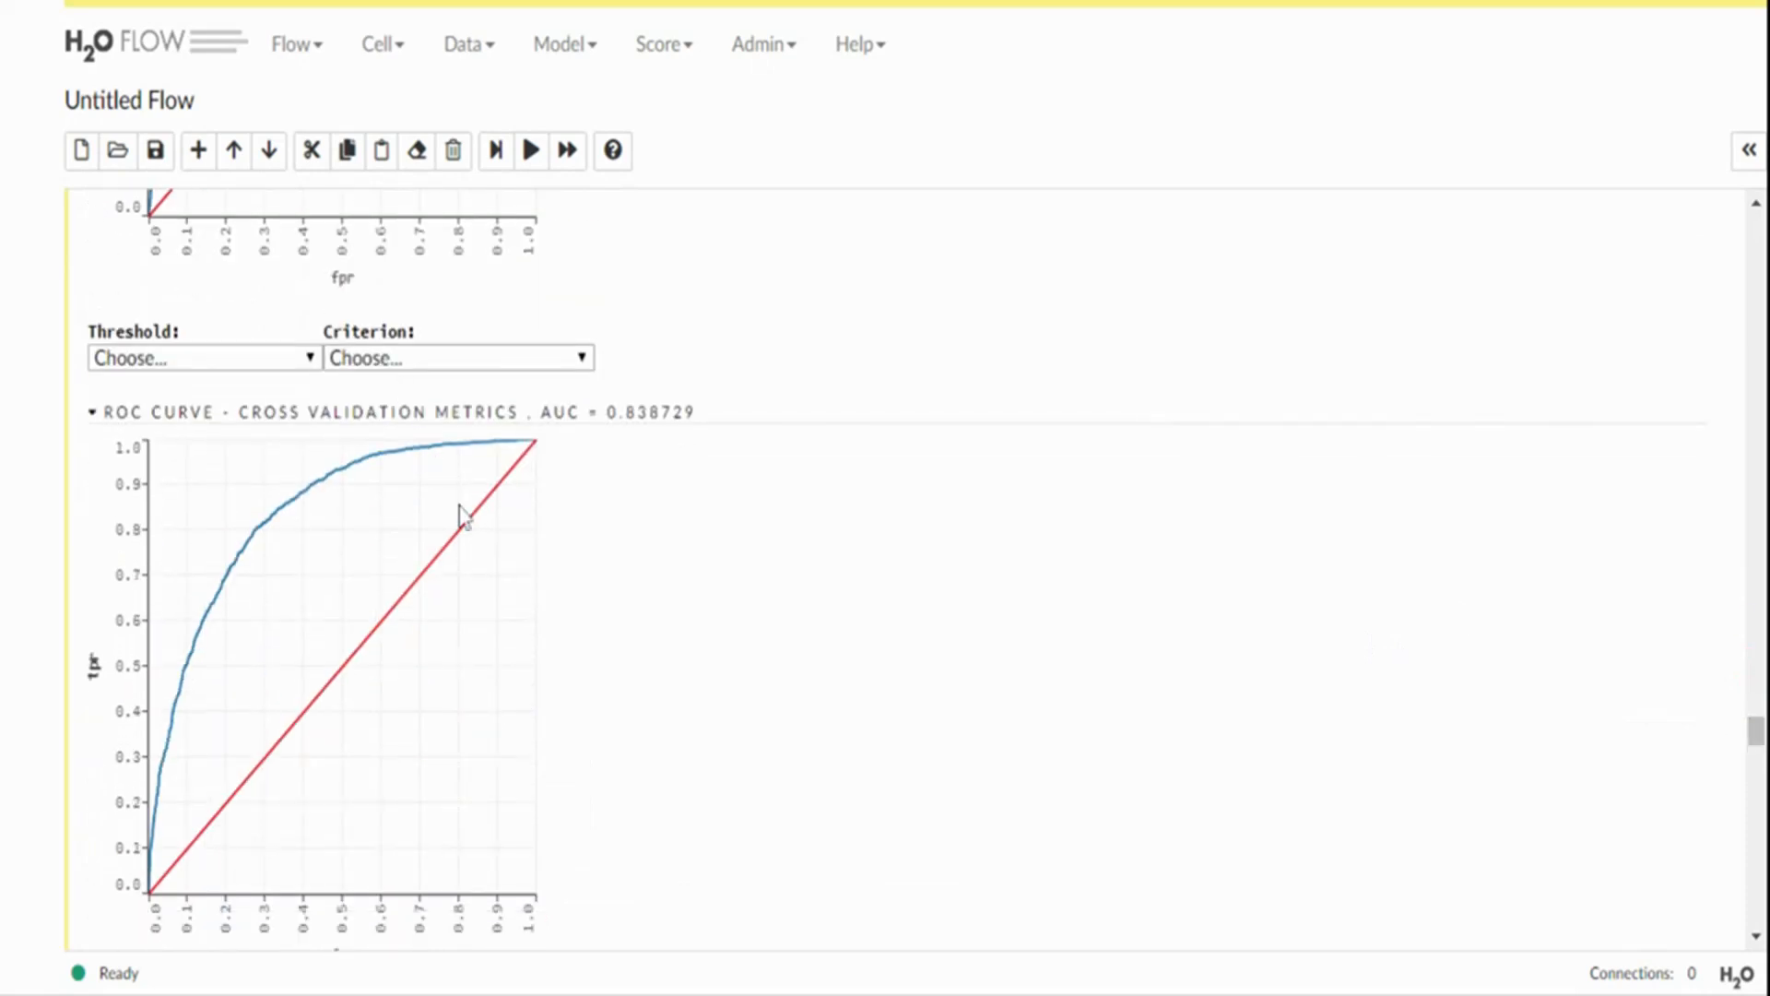
{"action": "left_click_drag", "start_coordinate": [1756, 745], "coordinate": [1757, 775]}
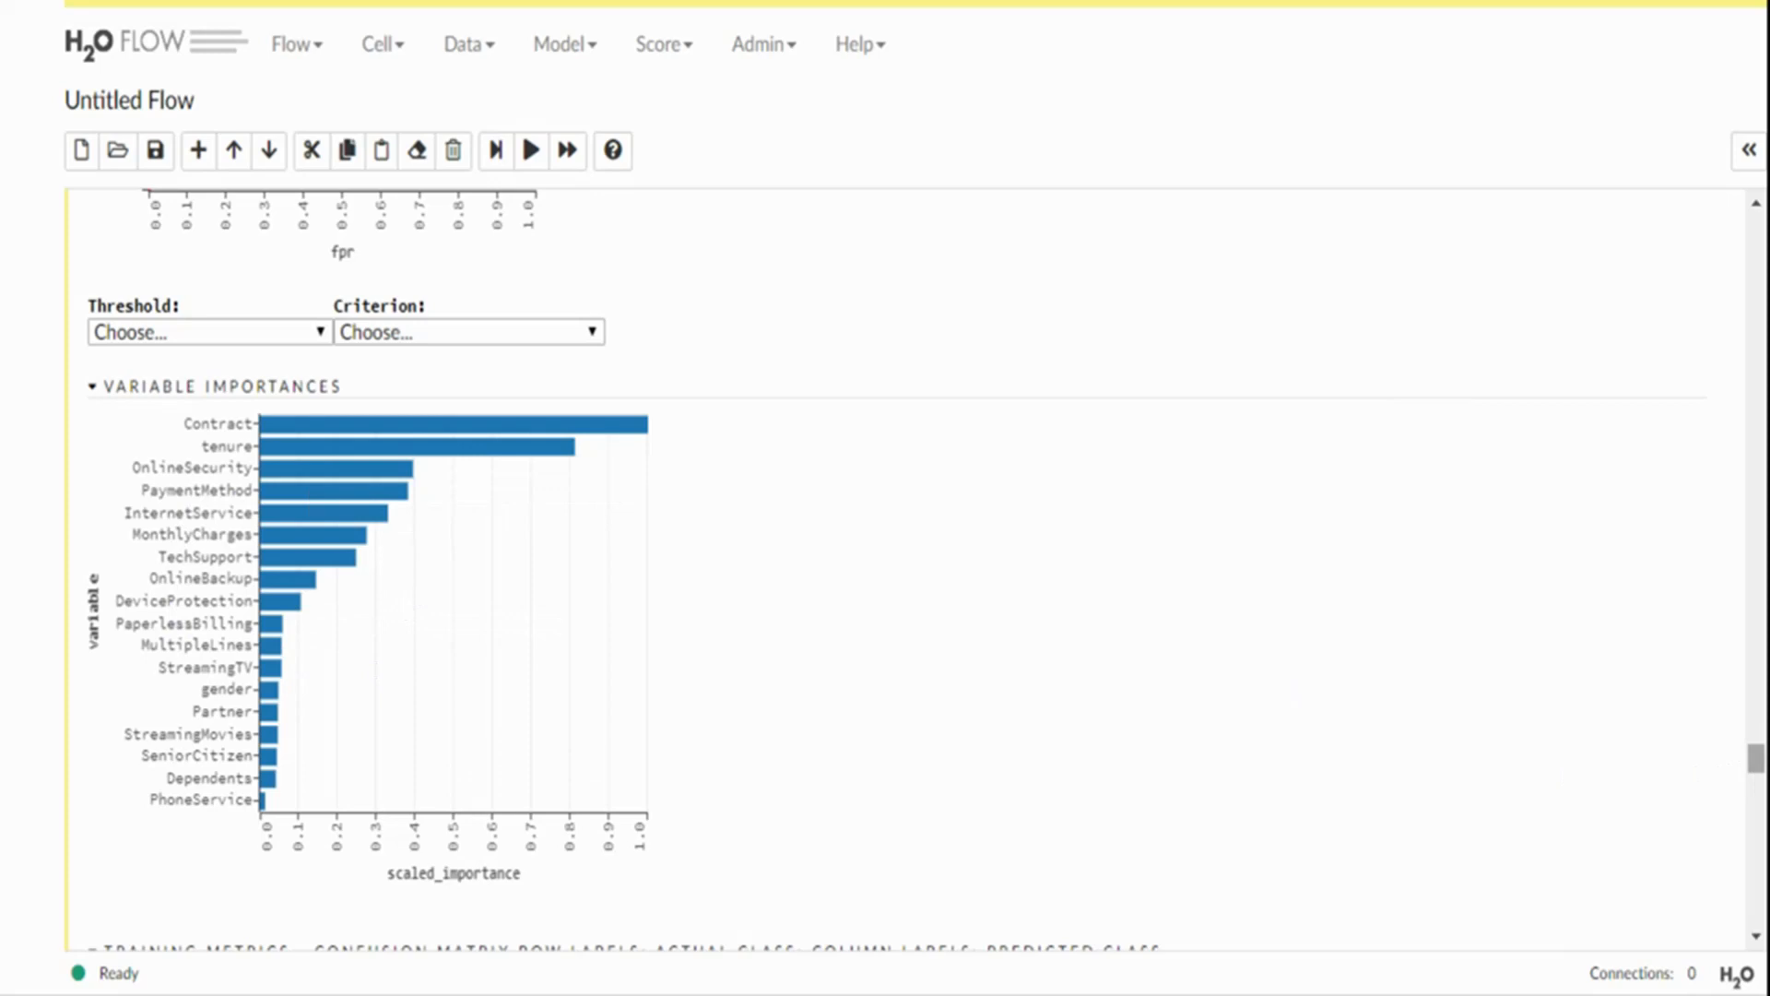
{"action": "left_click_drag", "start_coordinate": [1757, 750], "coordinate": [1758, 786]}
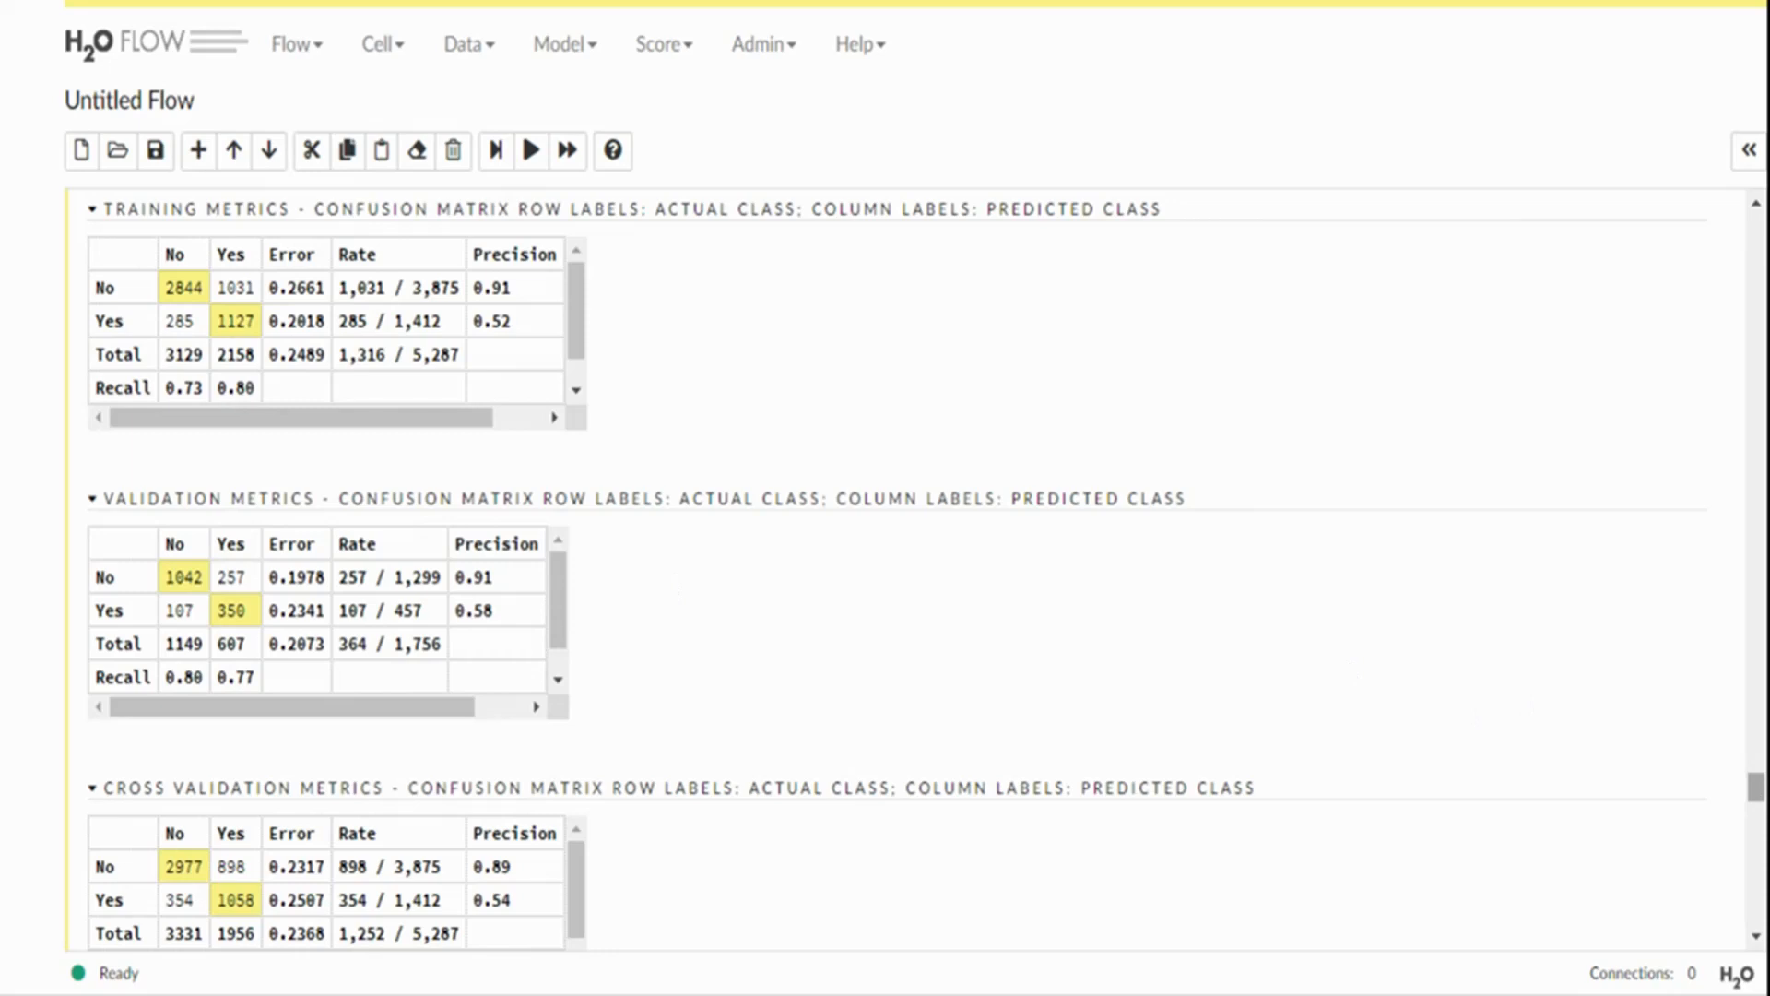
{"action": "left_click_drag", "start_coordinate": [1758, 807], "coordinate": [1758, 817]}
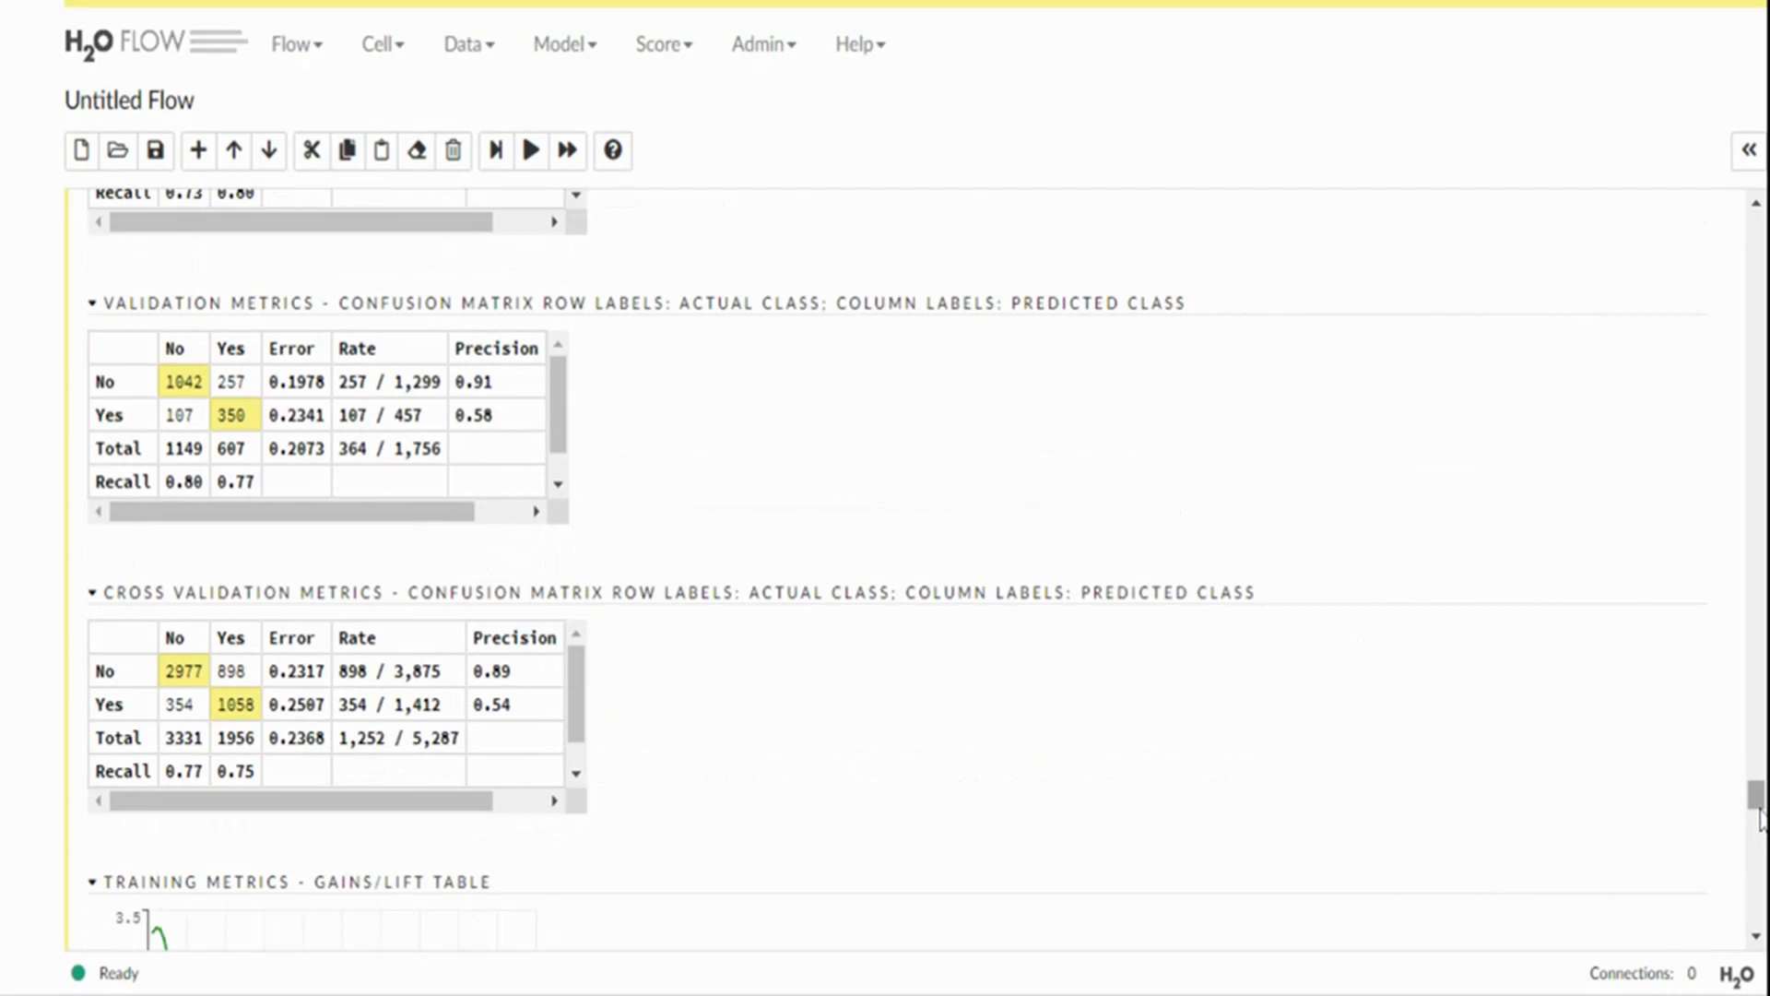
{"action": "left_click_drag", "start_coordinate": [1762, 808], "coordinate": [1762, 926]}
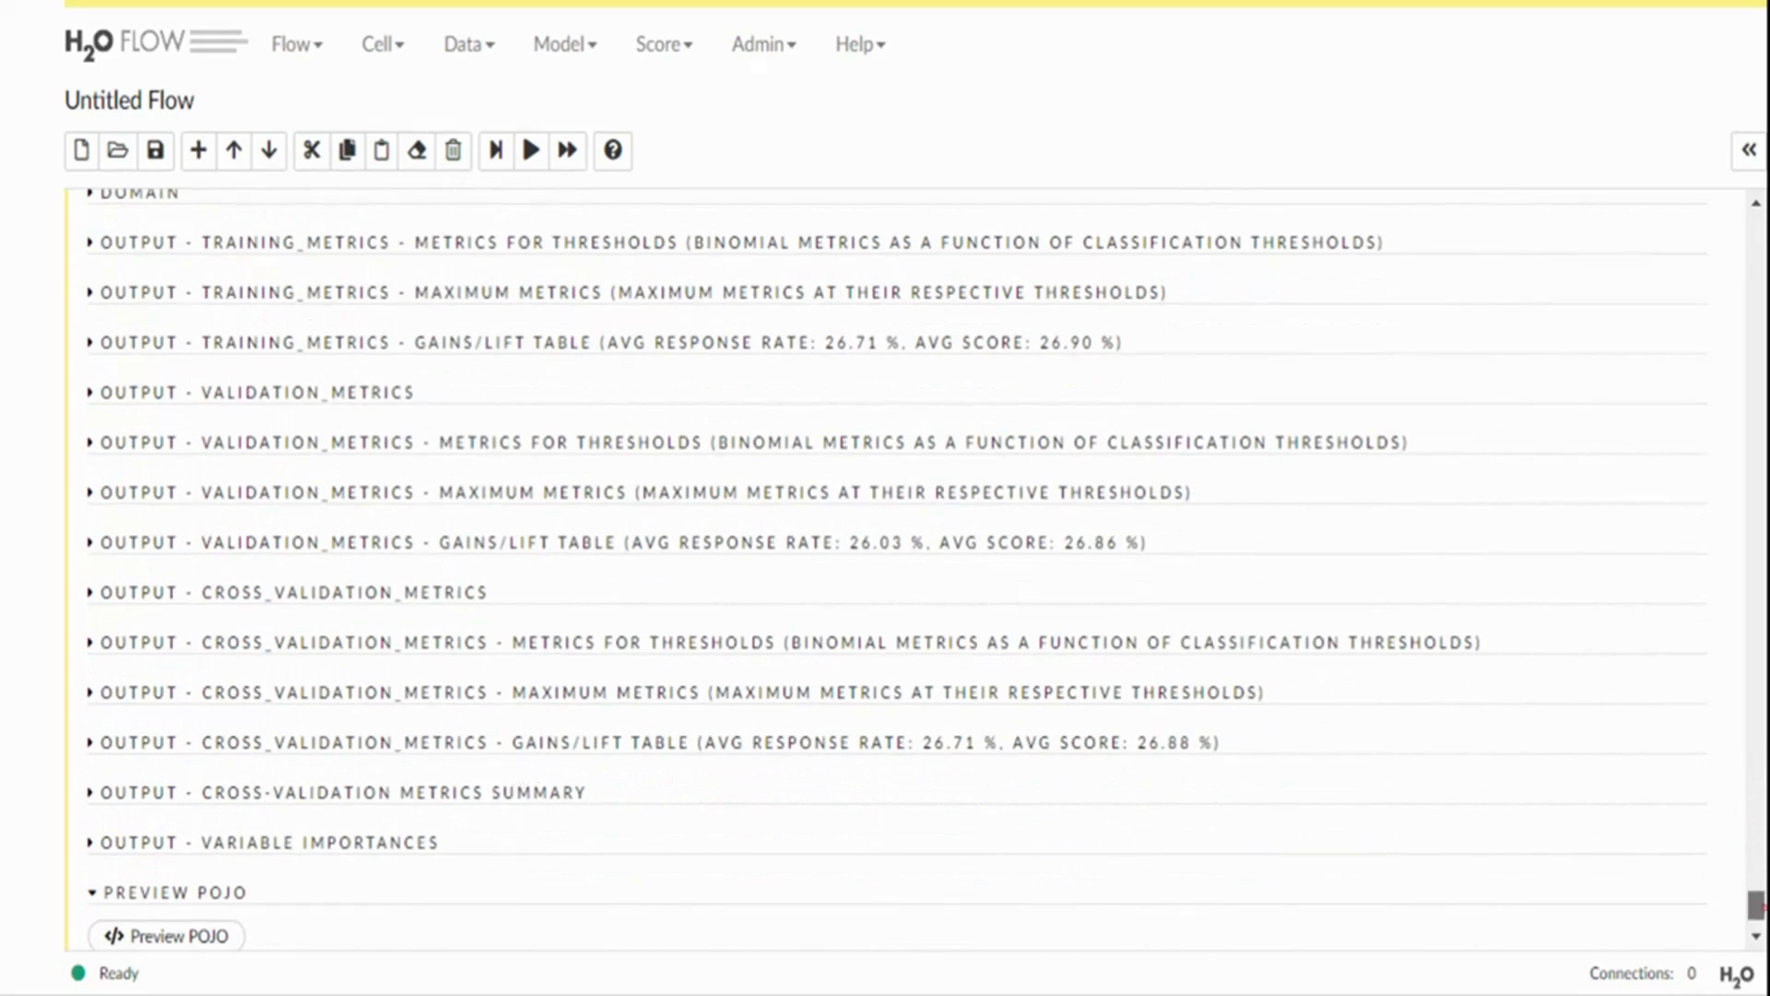
{"action": "scroll", "coordinate": [1756, 906], "scroll_direction": "down", "scroll_amount": 1}
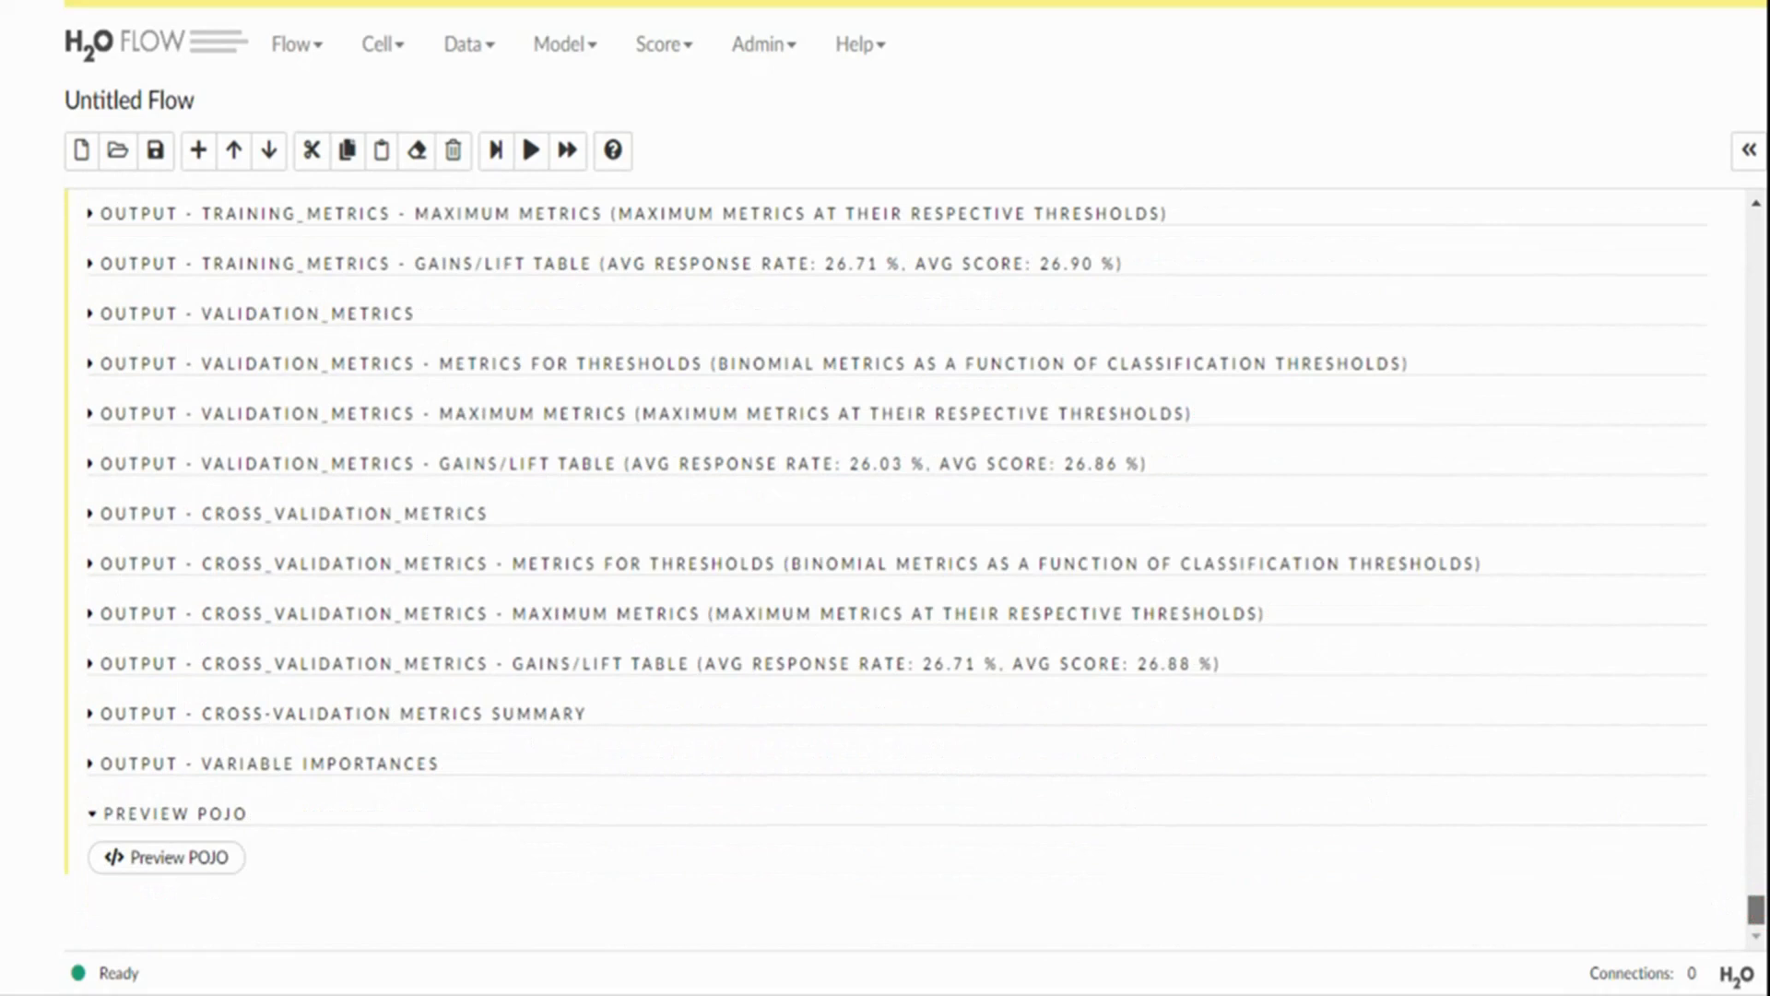
Preview the model's POJO code and look through the generated Java class
{"action": "left_click", "coordinate": [189, 862]}
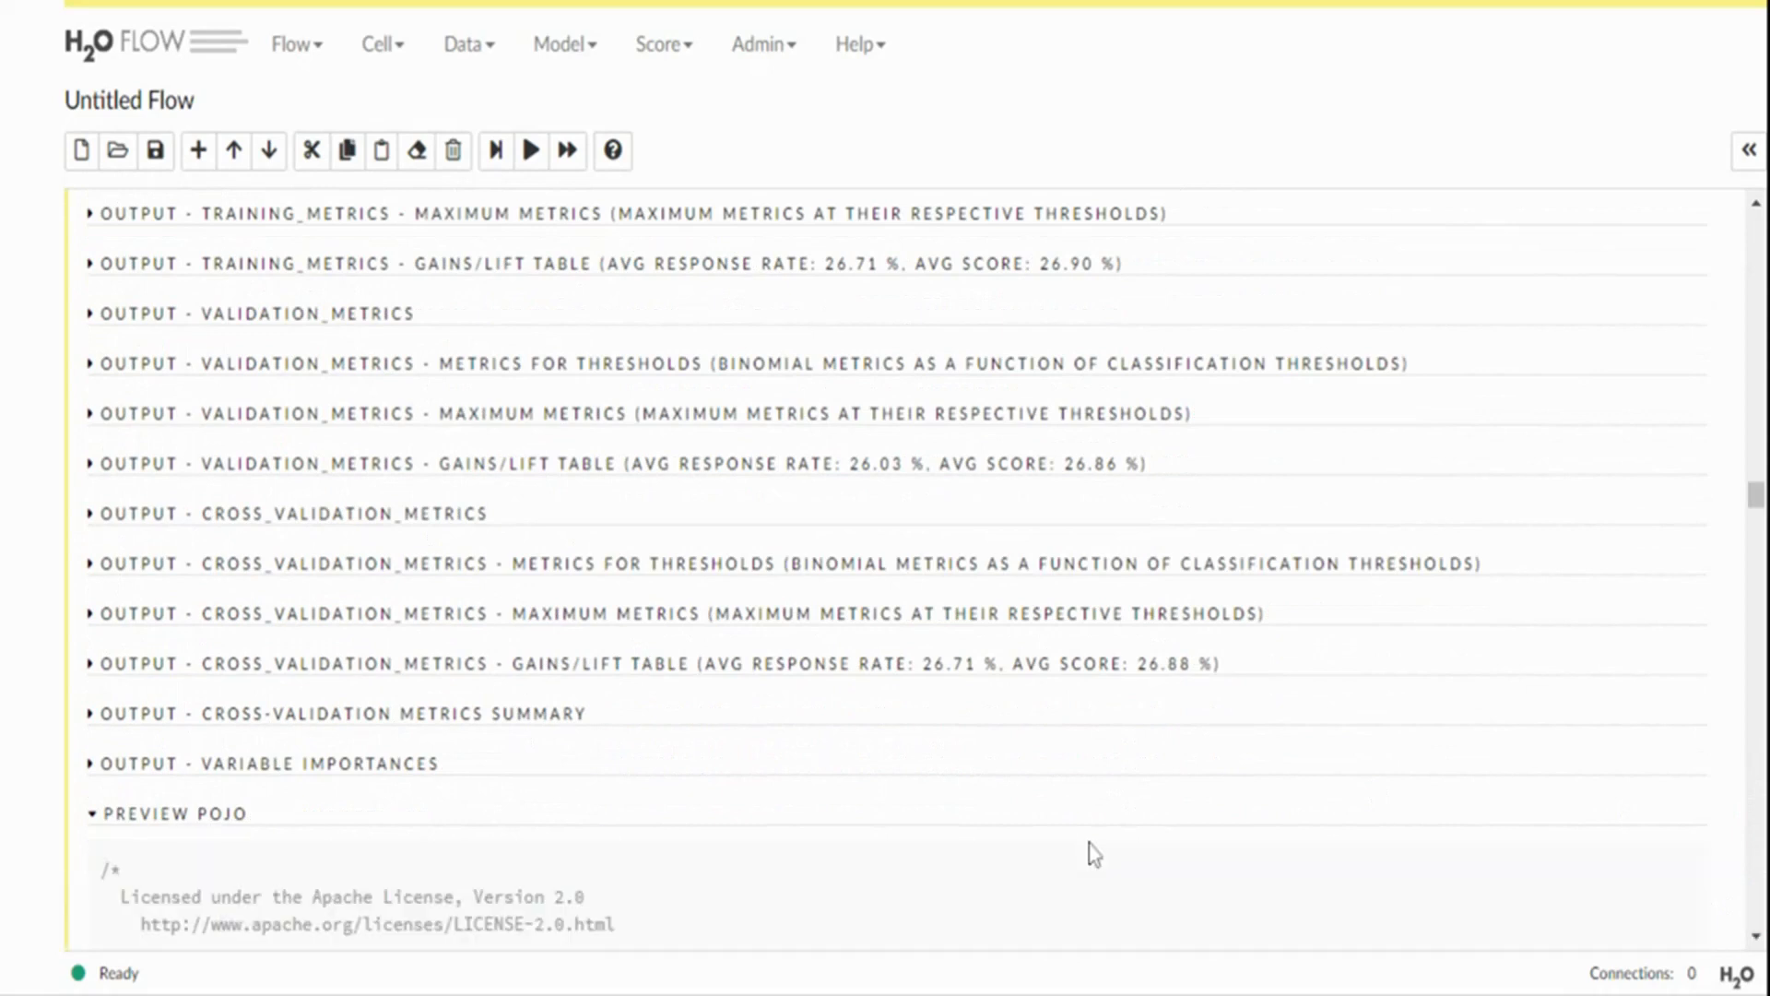
{"action": "left_click_drag", "start_coordinate": [1757, 504], "coordinate": [1758, 528]}
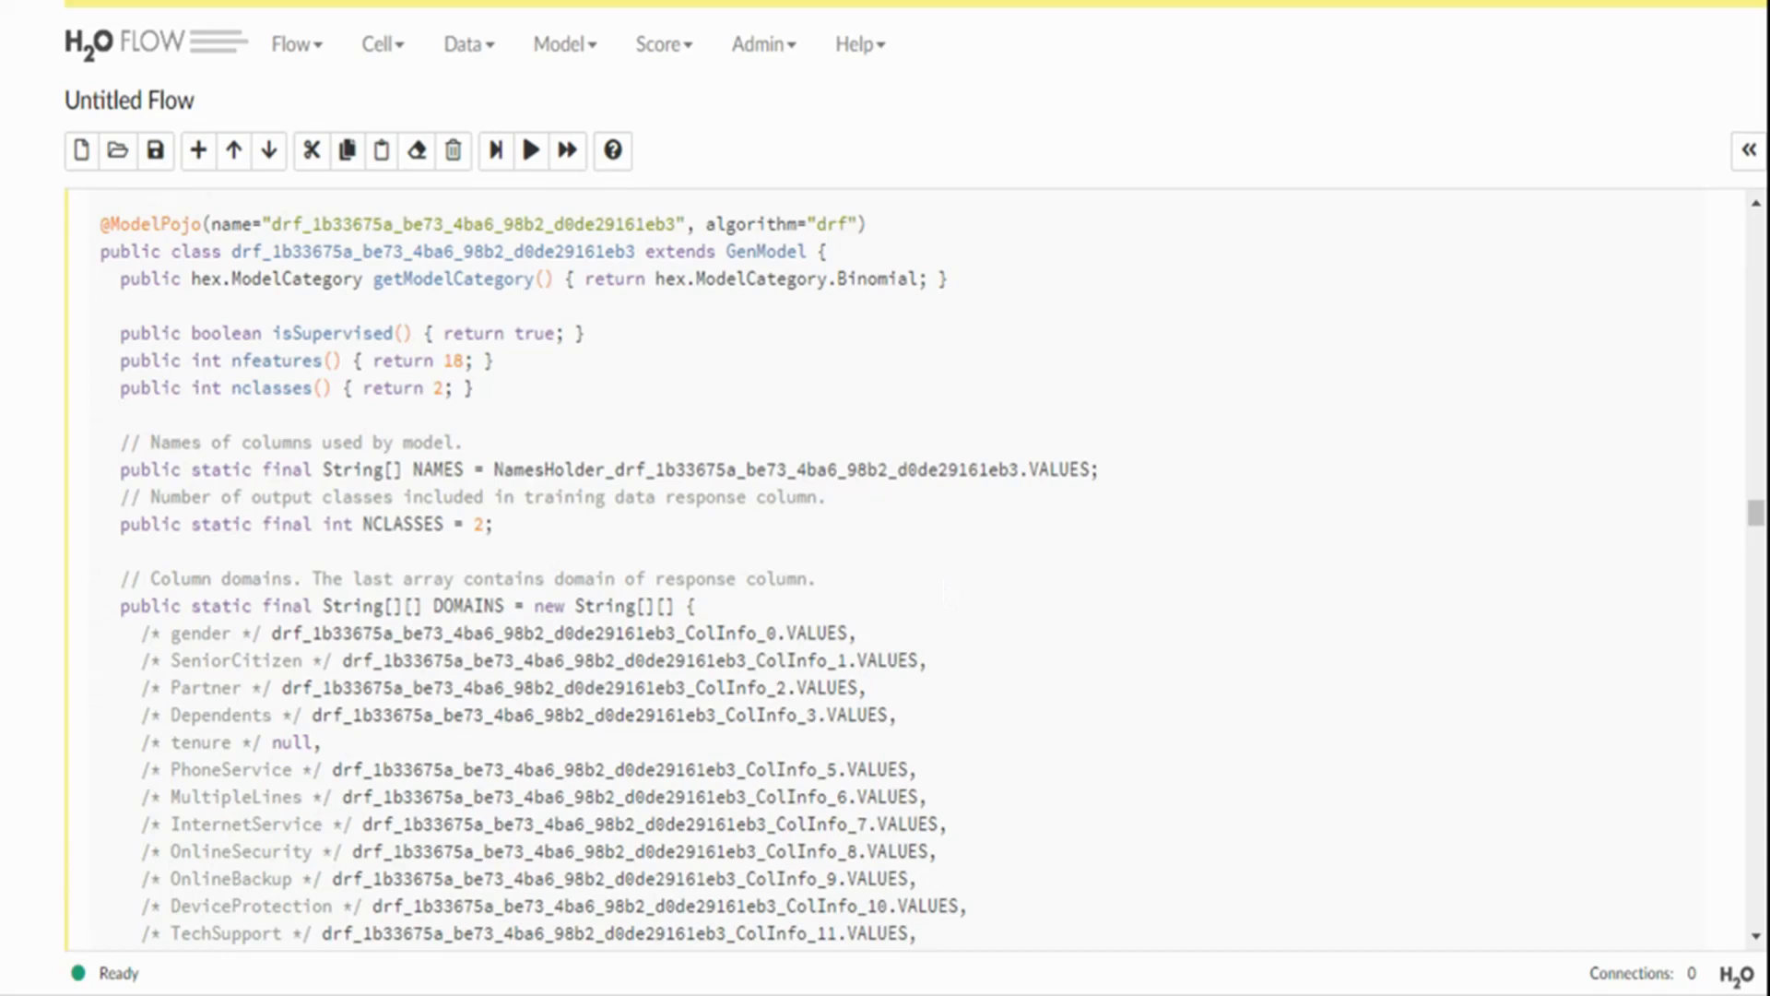
Examine the POJO's column domain classes and the decision tree scoring code
{"action": "left_click_drag", "start_coordinate": [1756, 513], "coordinate": [1758, 636]}
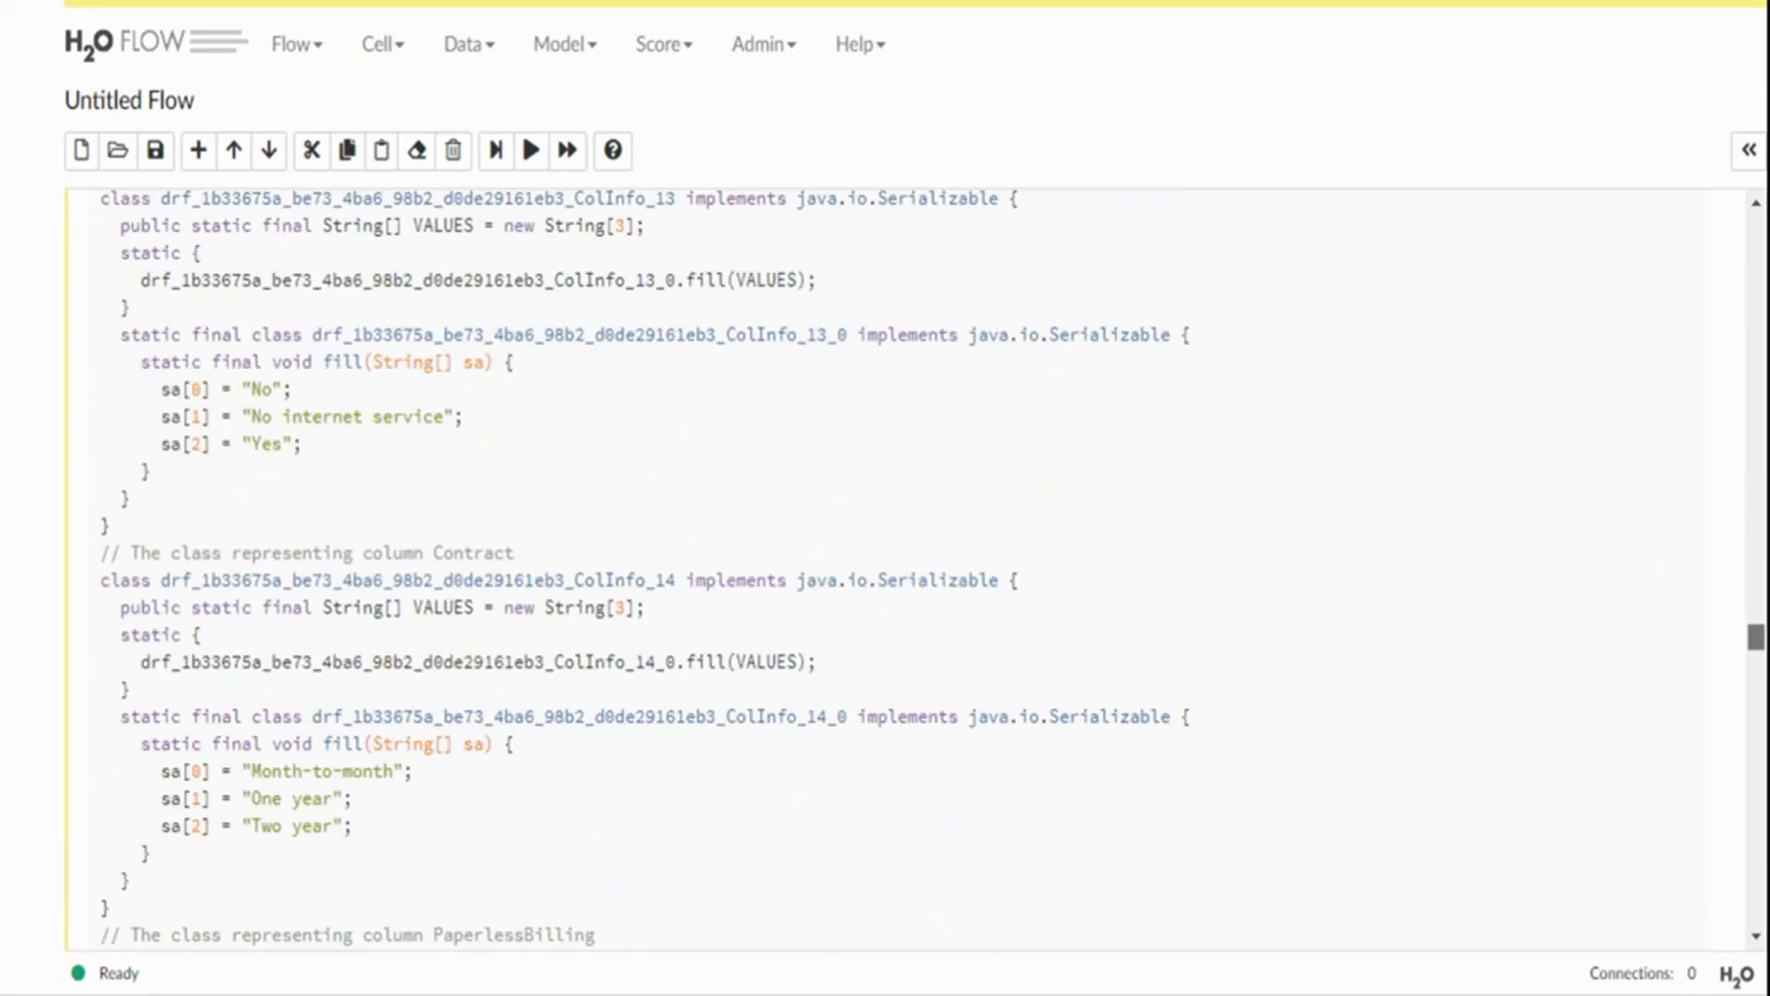
{"action": "left_click_drag", "start_coordinate": [1758, 636], "coordinate": [1757, 680]}
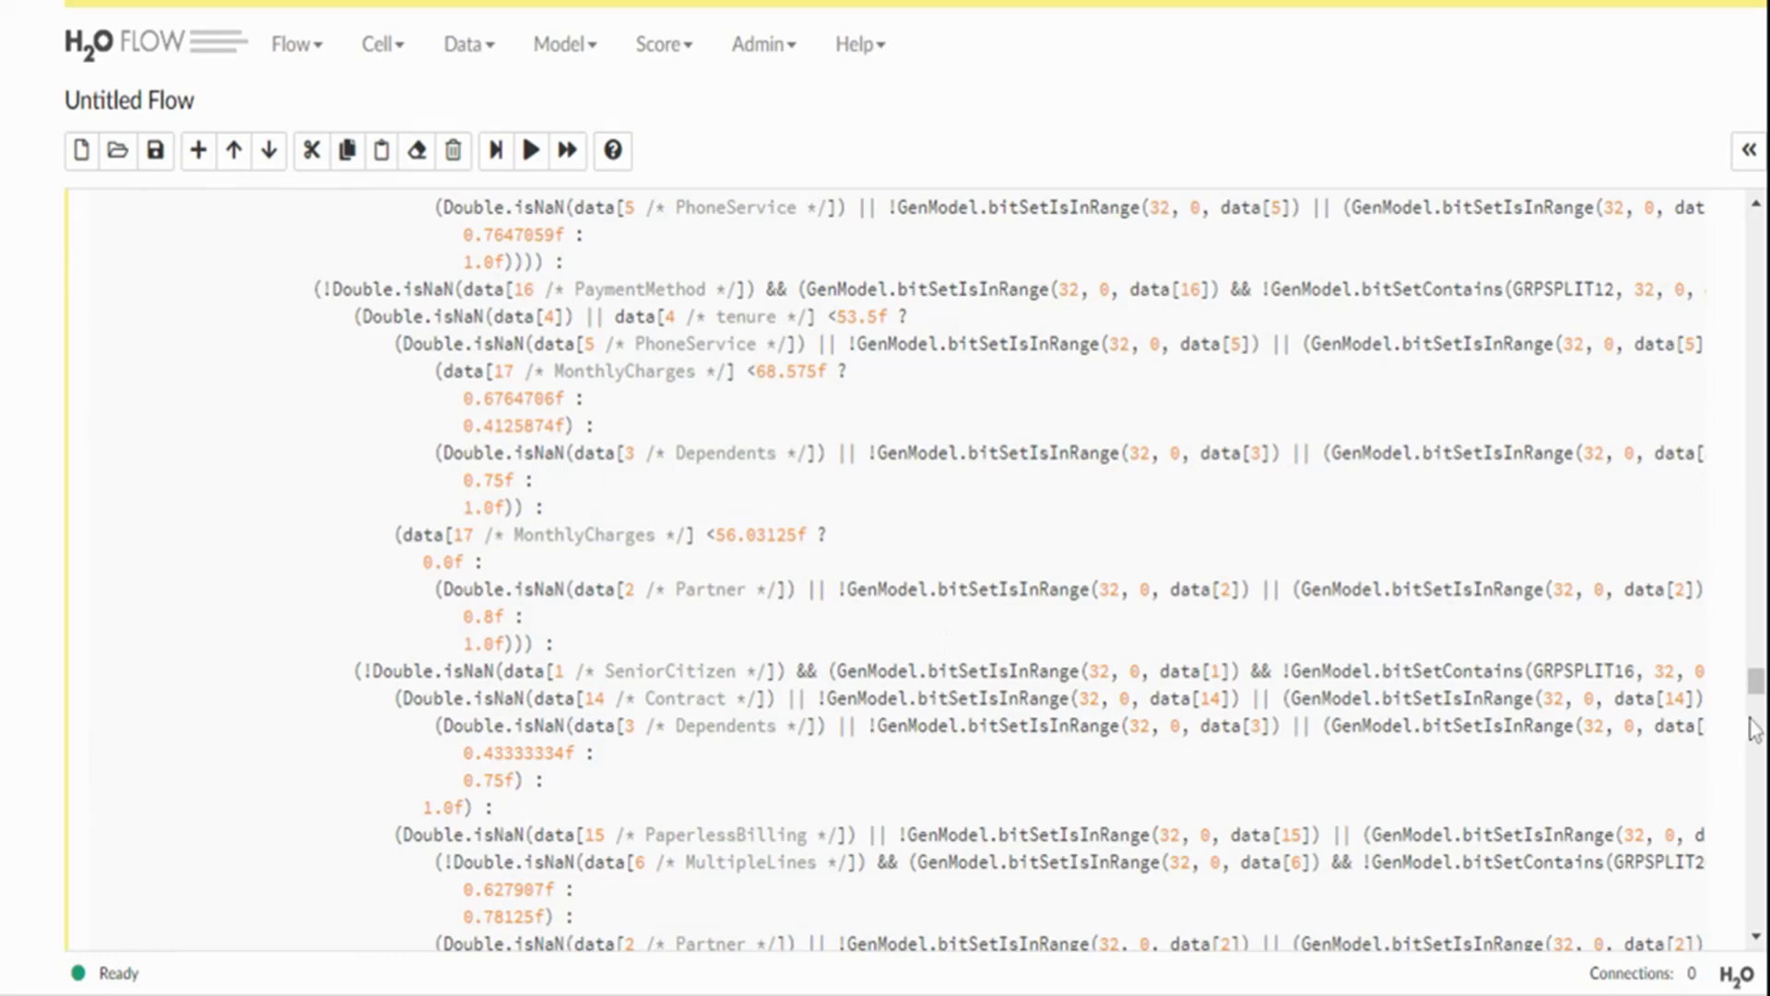
Run a prediction with the trained random forest model on frame_0.250, keeping the default prediction name
{"action": "left_click_drag", "start_coordinate": [1758, 686], "coordinate": [1754, 401]}
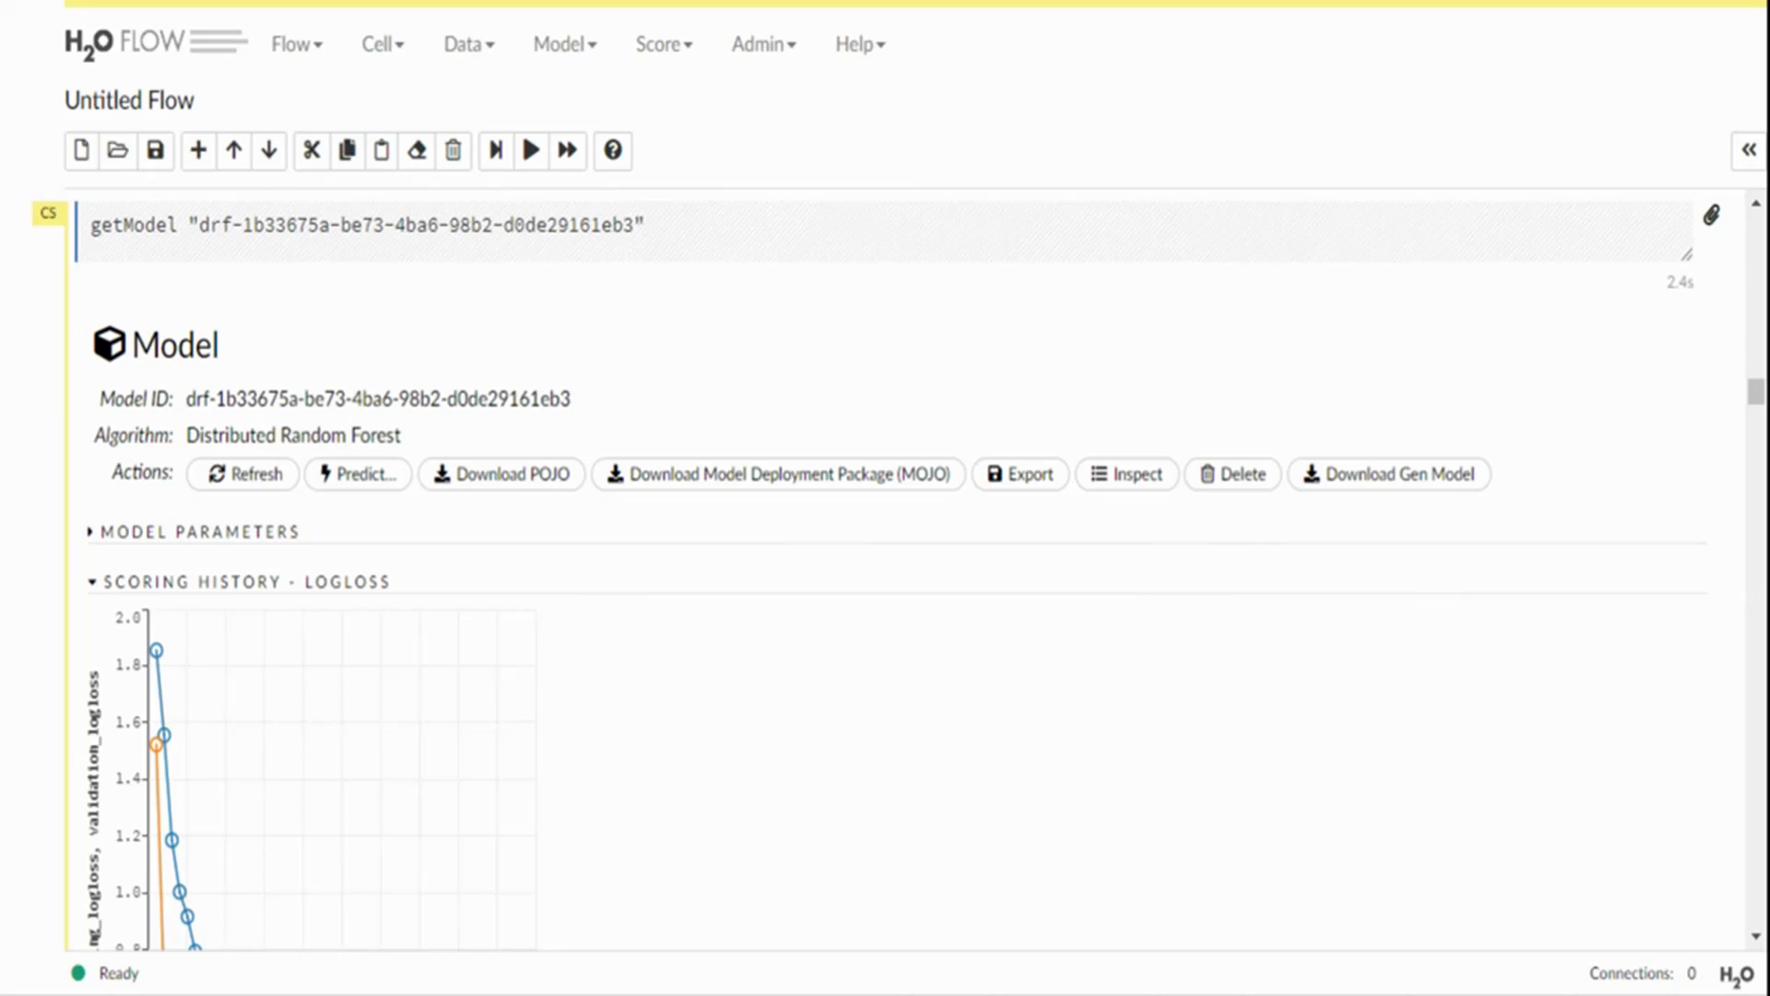
{"action": "left_click", "coordinate": [364, 477]}
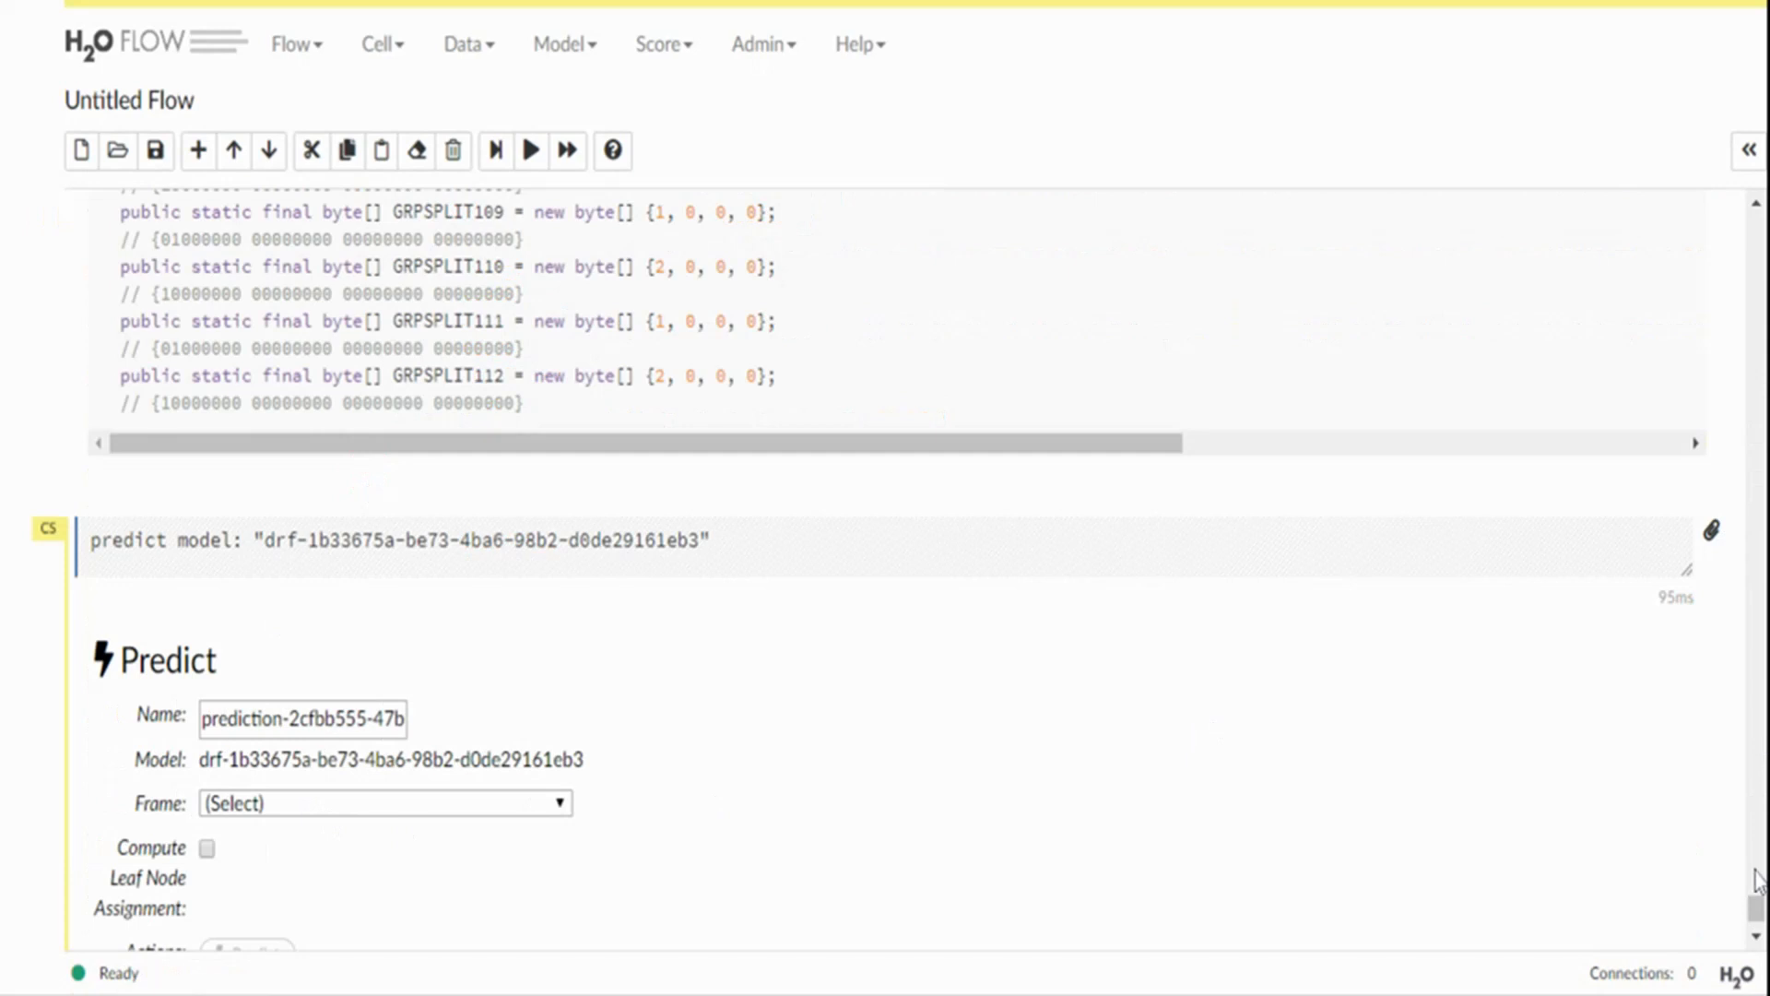
{"action": "left_click_drag", "start_coordinate": [1756, 907], "coordinate": [1757, 920]}
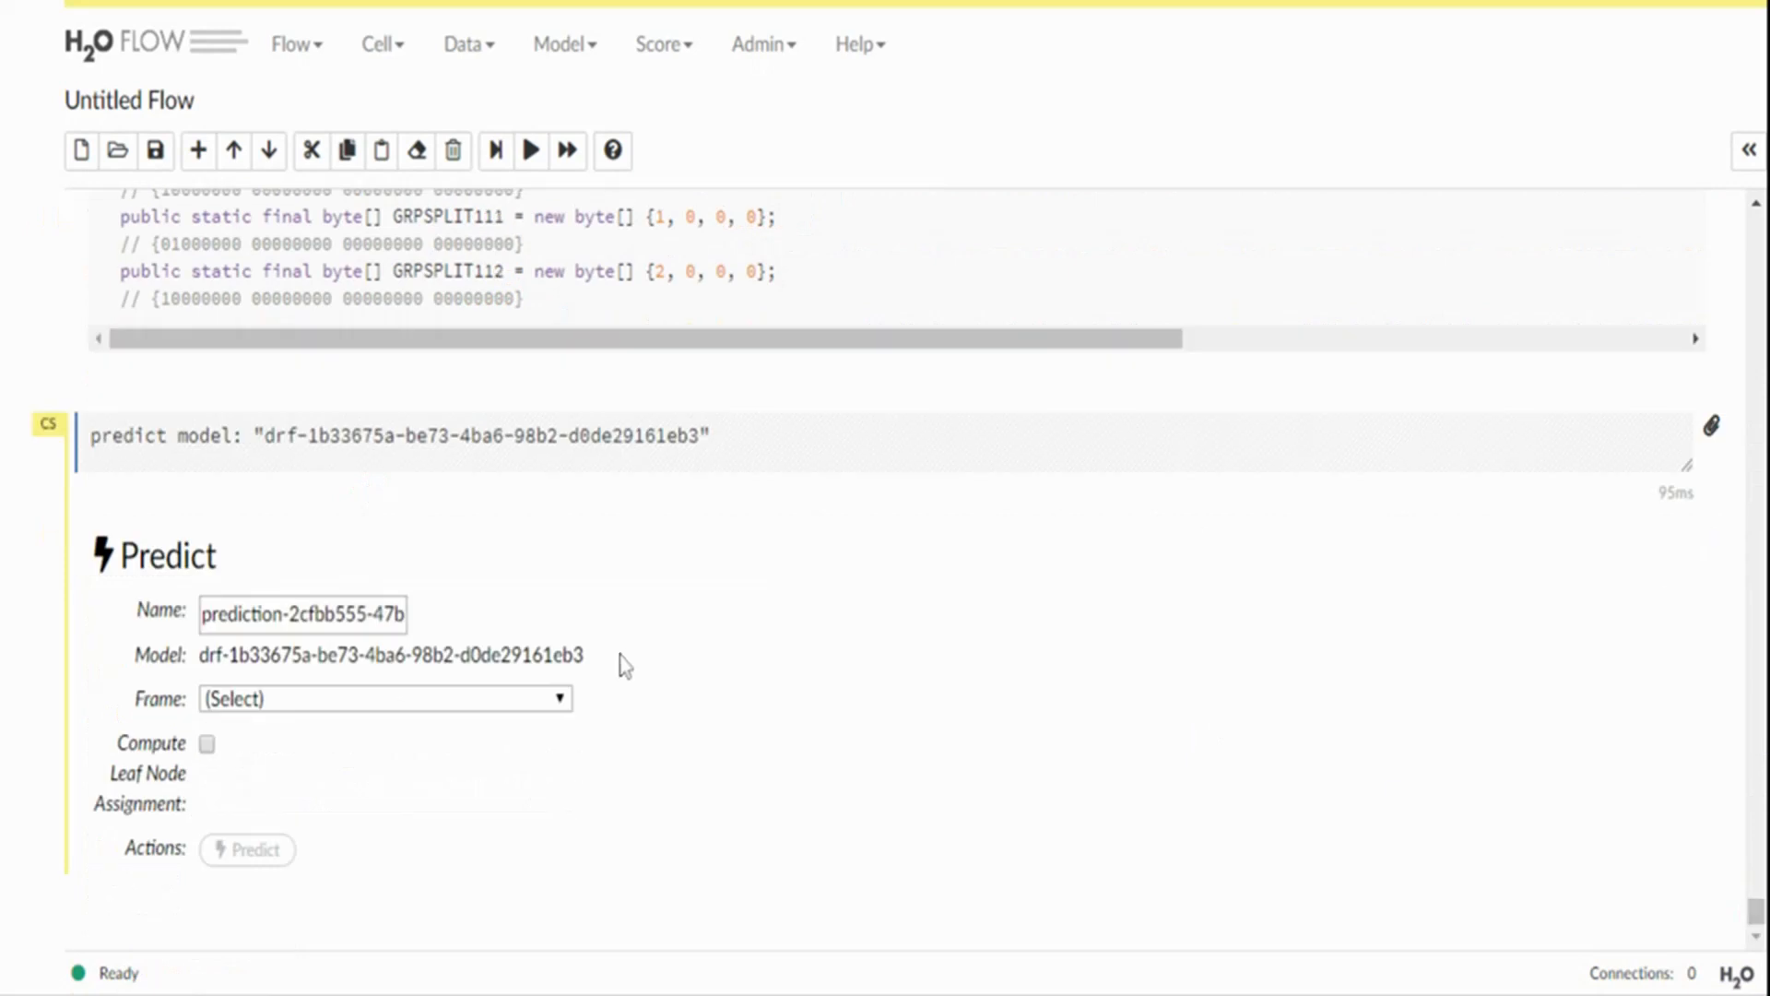
{"action": "left_click", "coordinate": [514, 697]}
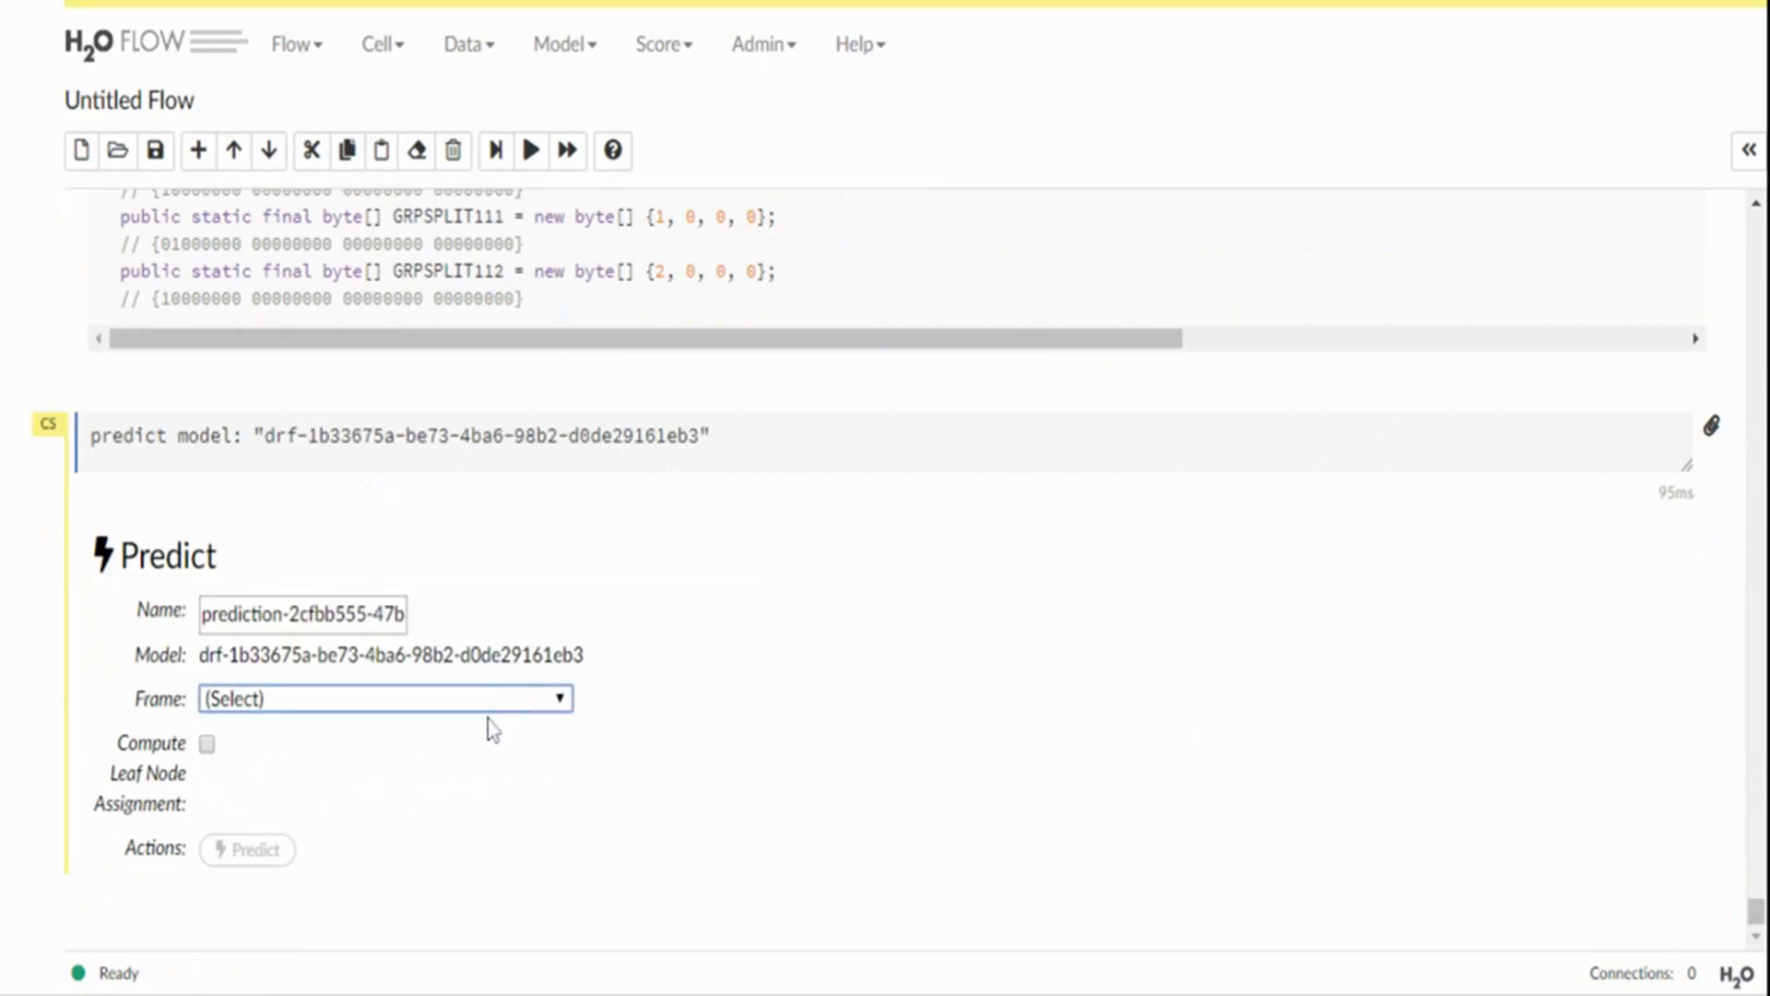
{"action": "left_click", "coordinate": [422, 798]}
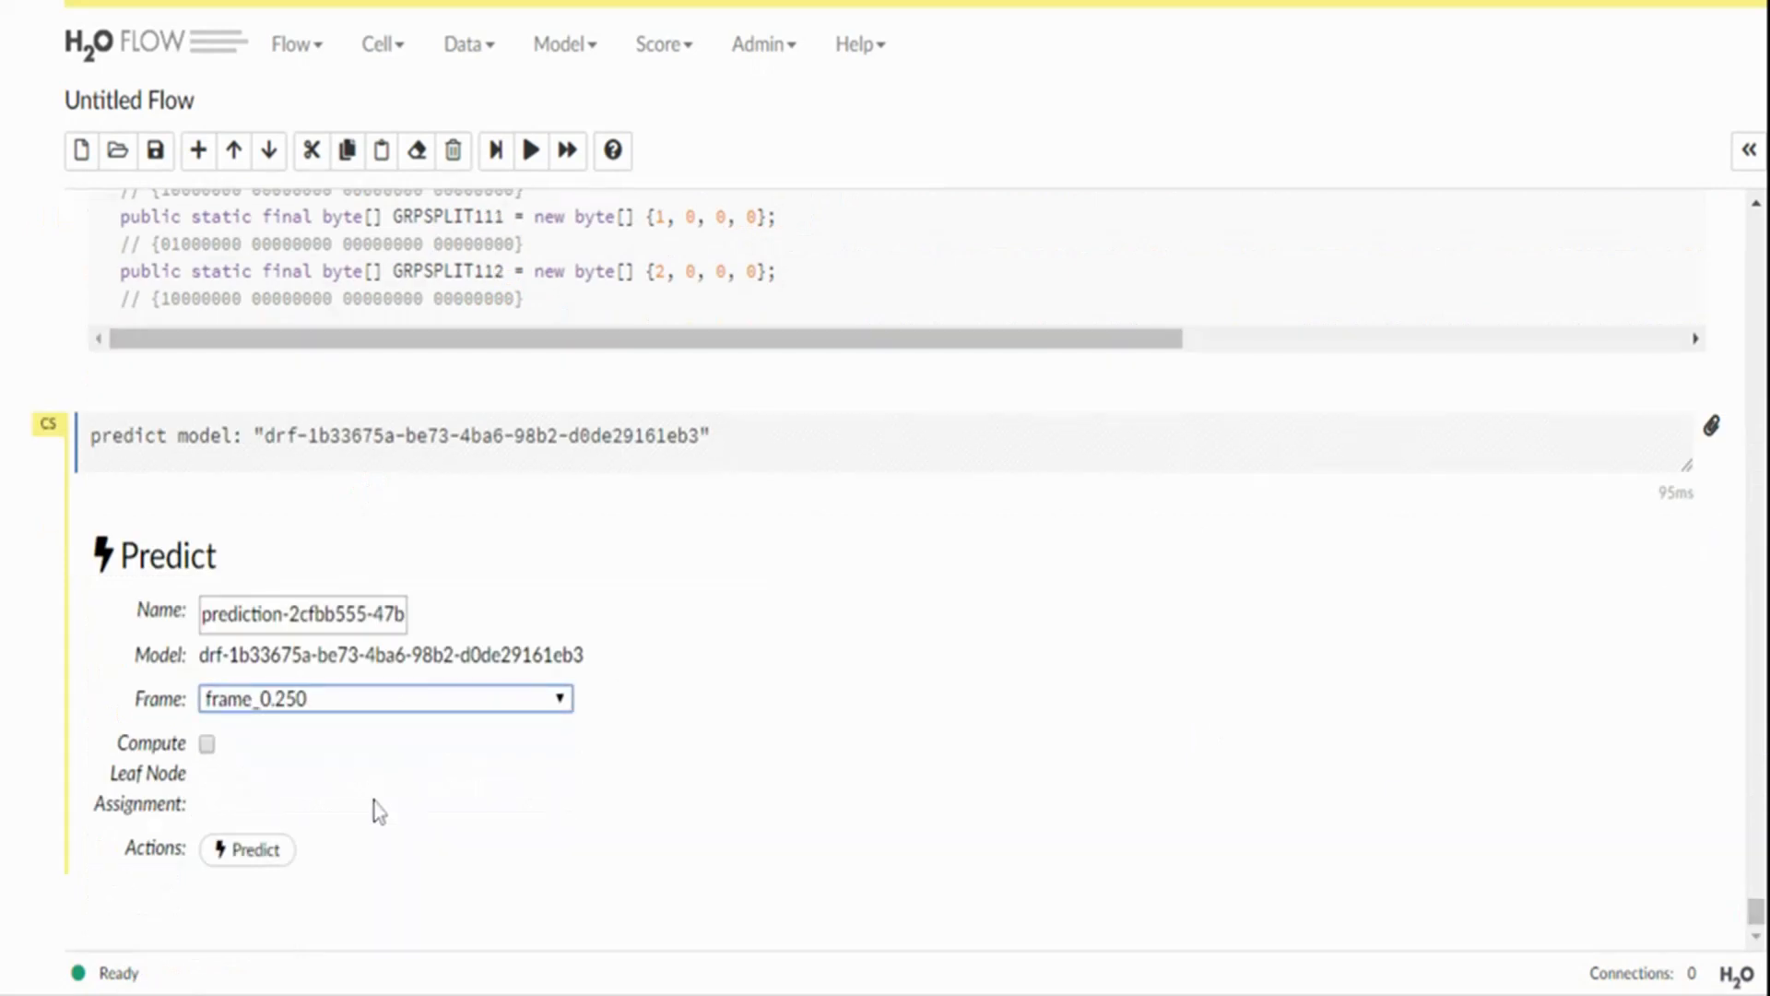
{"action": "left_click", "coordinate": [256, 852]}
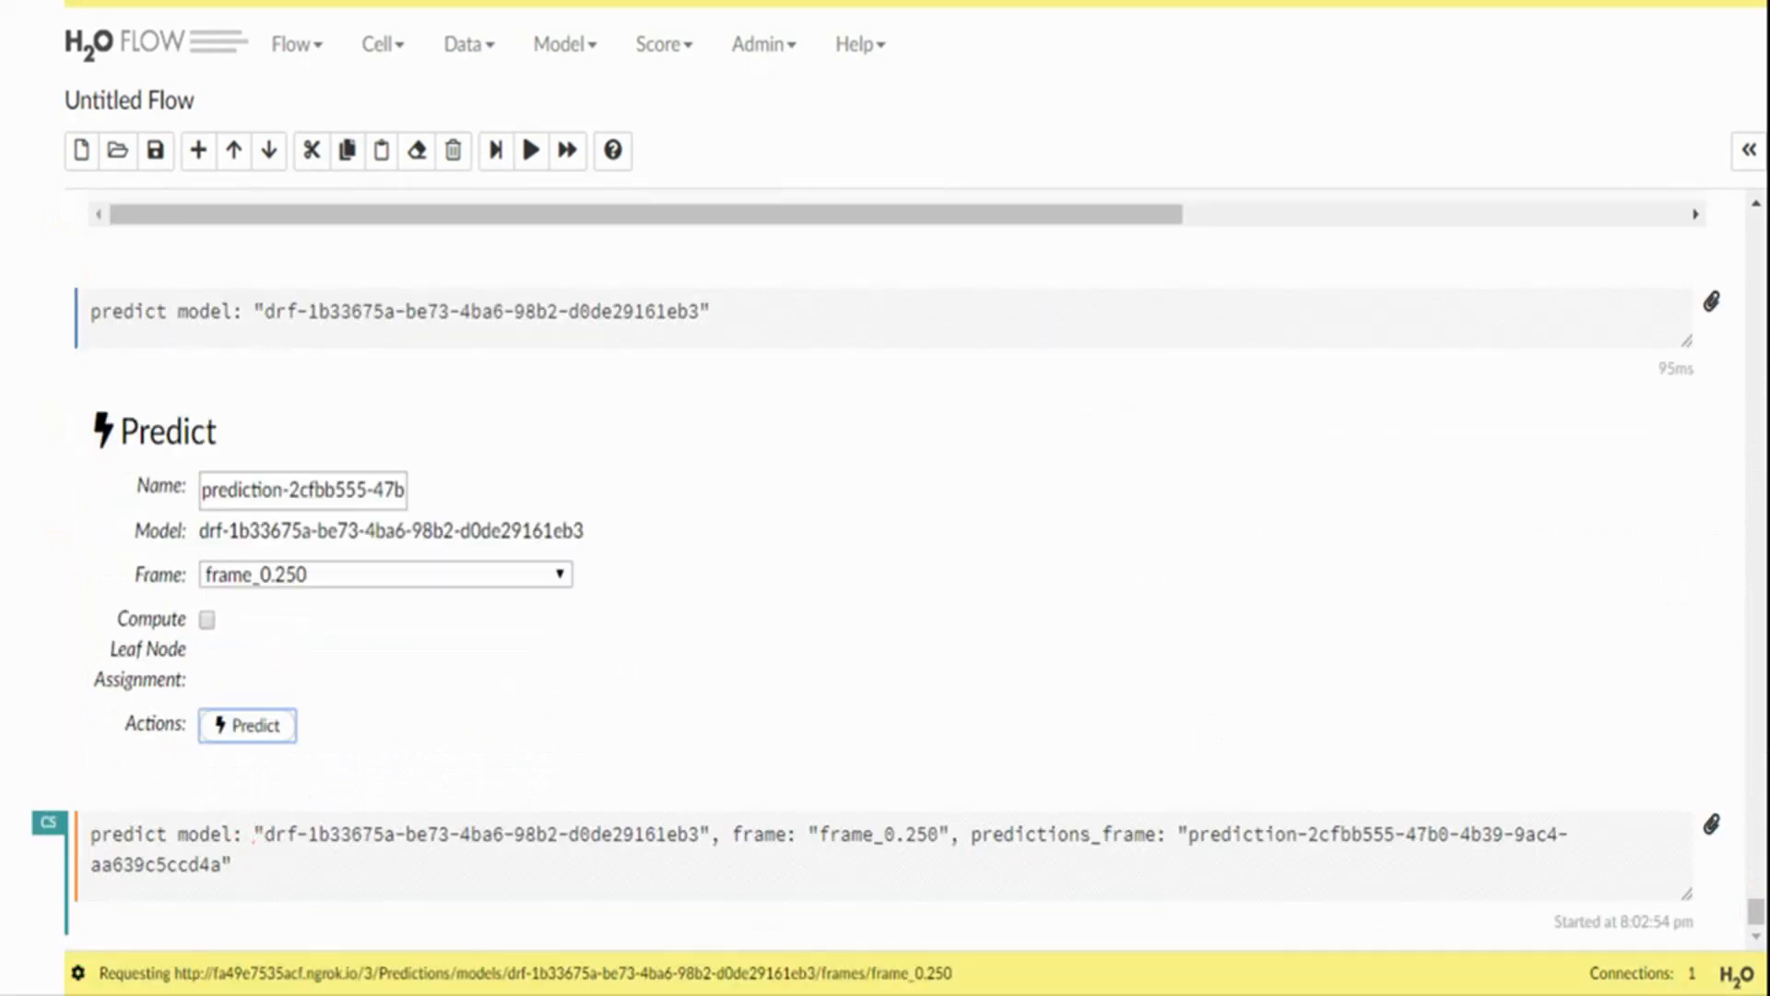
Examine the prediction's confusion matrix, metrics for thresholds and maximum metrics
{"action": "mouse_move", "coordinate": [1761, 856]}
{"action": "left_mouse_down"}
{"action": "mouse_move", "coordinate": [1763, 891]}
{"action": "mouse_move", "coordinate": [1763, 874]}
{"action": "left_mouse_up"}
{"action": "mouse_move", "coordinate": [1765, 876]}
{"action": "left_mouse_down"}
{"action": "mouse_move", "coordinate": [1764, 911]}
{"action": "mouse_move", "coordinate": [1765, 890]}
{"action": "left_mouse_up"}
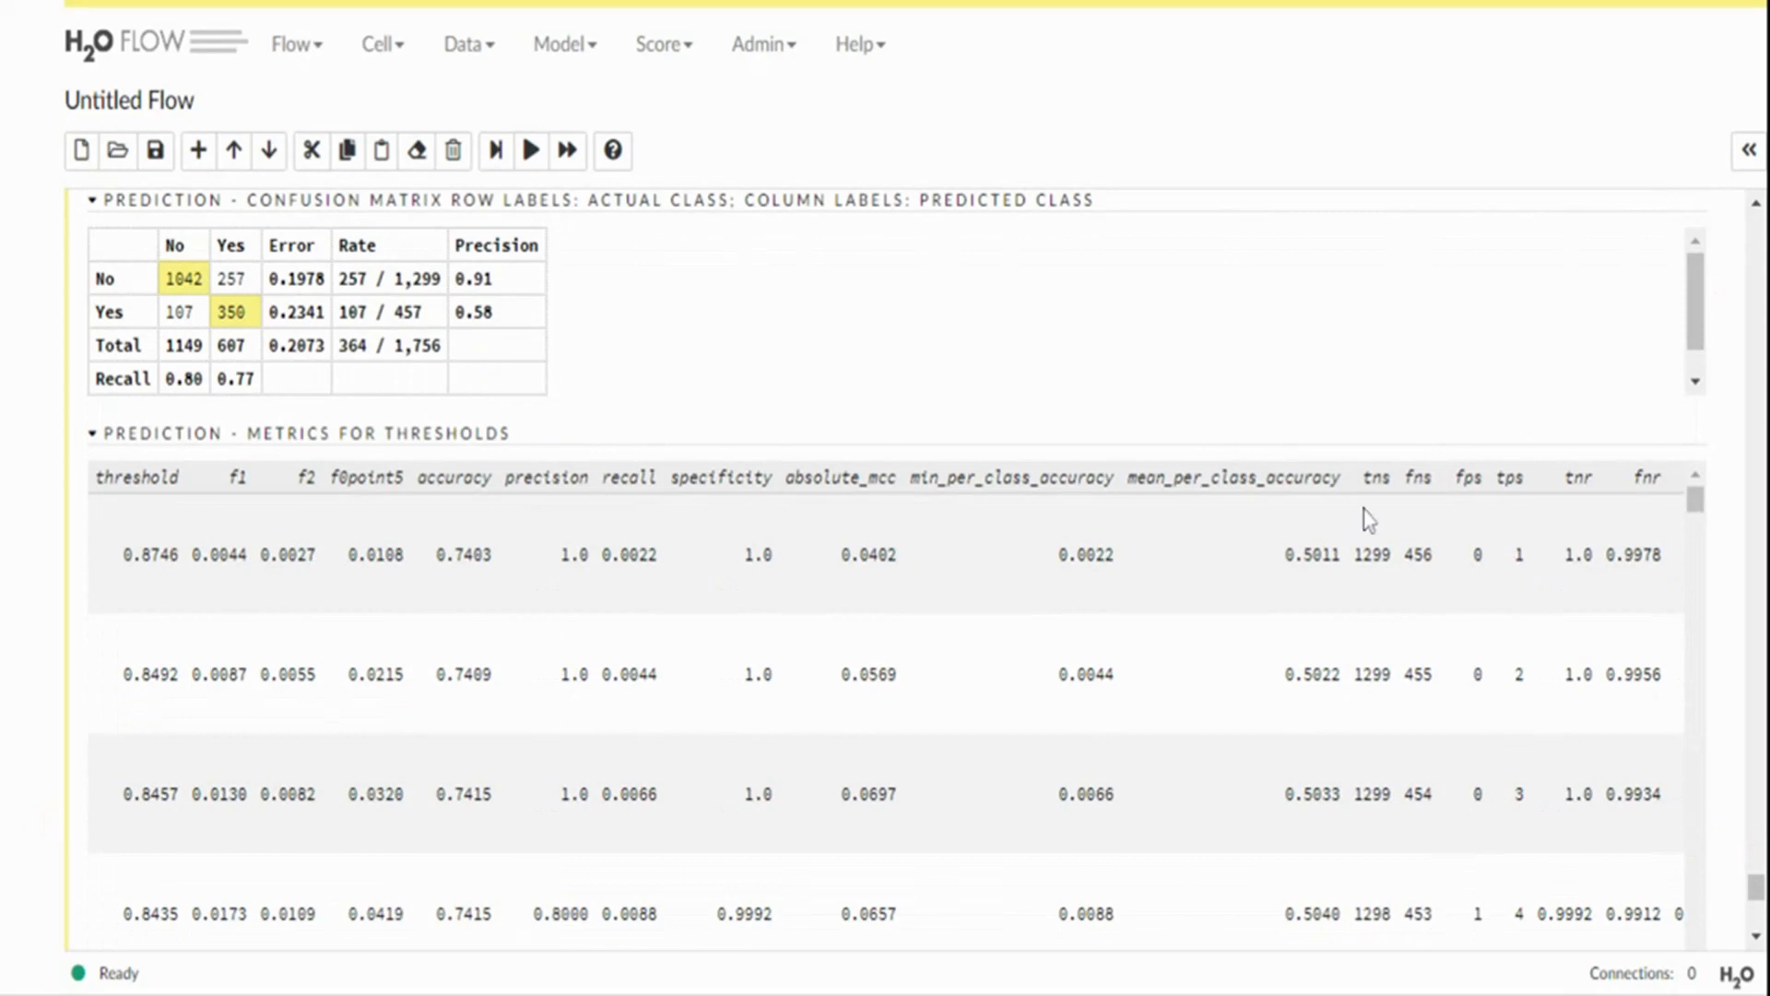
{"action": "left_click_drag", "start_coordinate": [1763, 893], "coordinate": [1763, 906]}
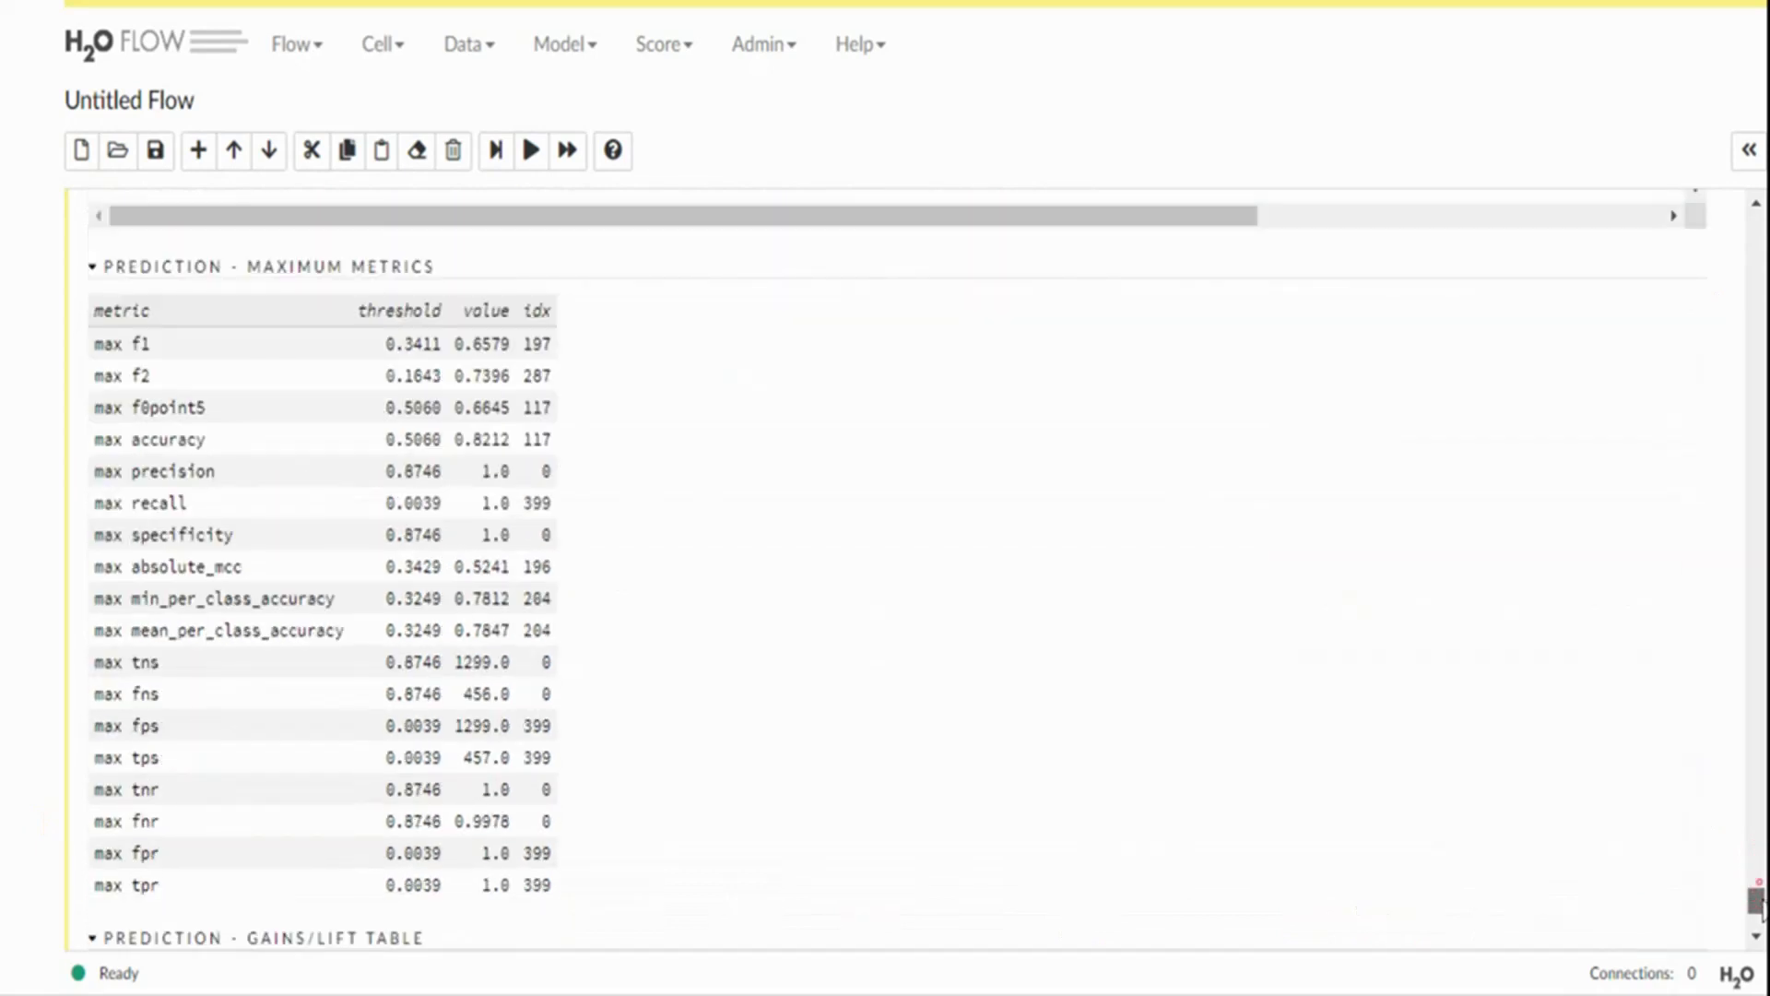